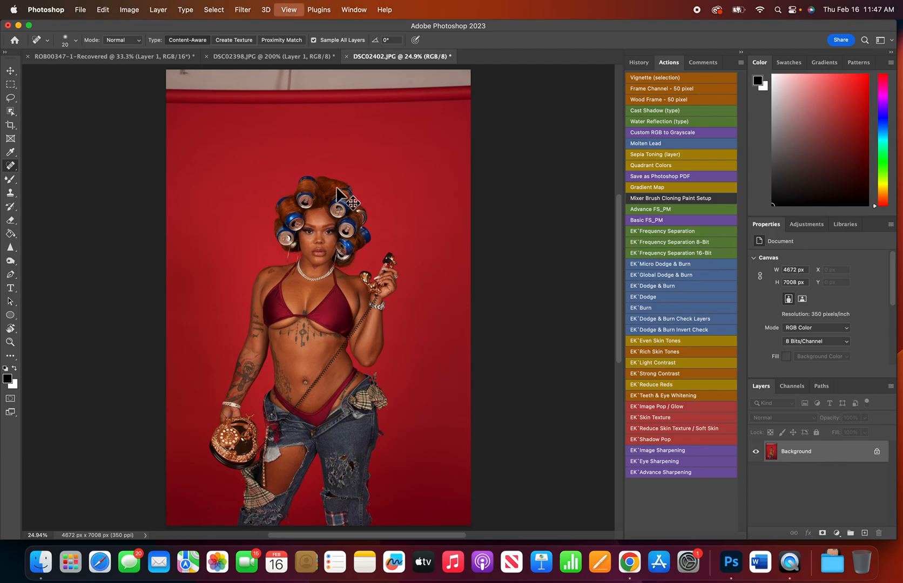
Examine the full portrait, then inspect the skin on the face, chest and torso up close for blemishes.
{"action": "key", "text": "super+plus"}
{"action": "key", "text": "super+plus"}
{"action": "key", "text": "super+plus"}
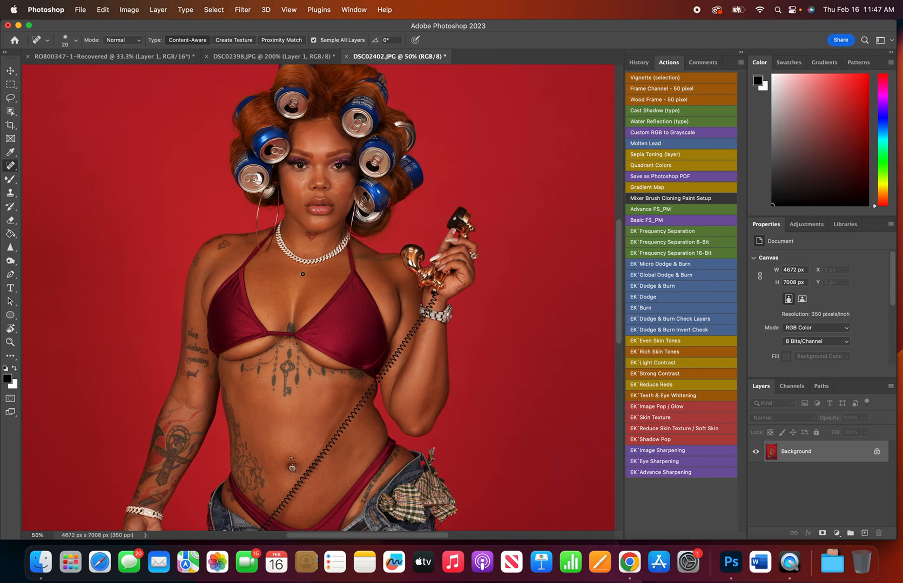
{"action": "key", "text": "super+minus"}
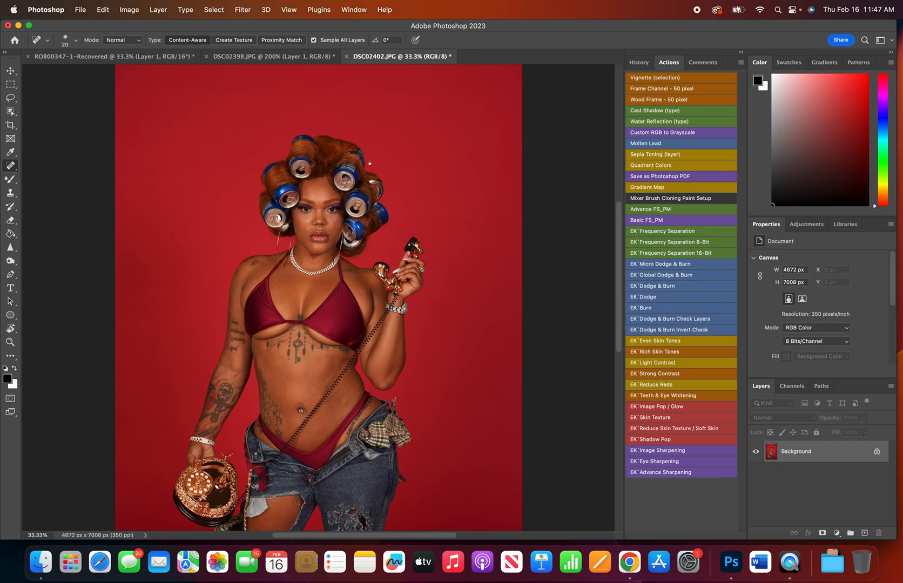
{"action": "key", "text": "super+minus"}
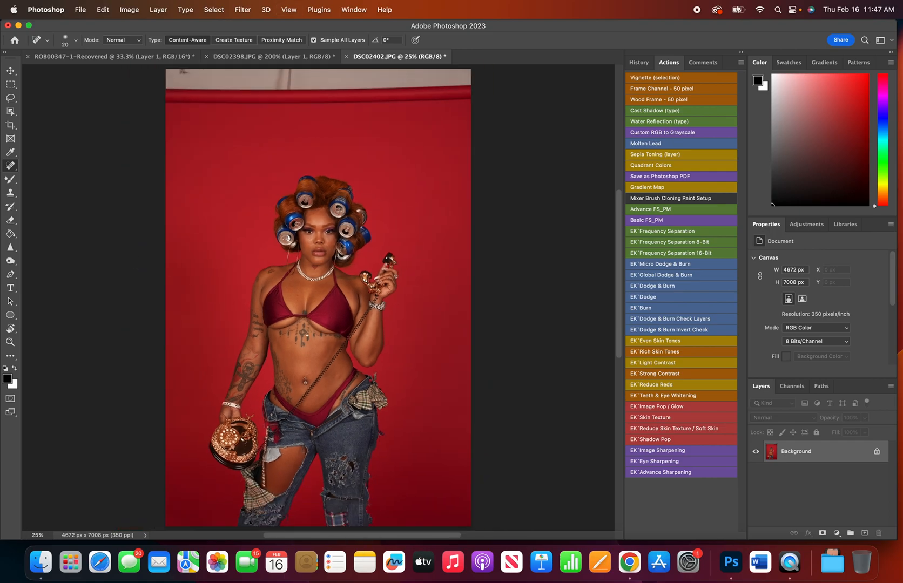
{"action": "scroll", "coordinate": [373, 222], "scroll_direction": "down", "scroll_amount": 1}
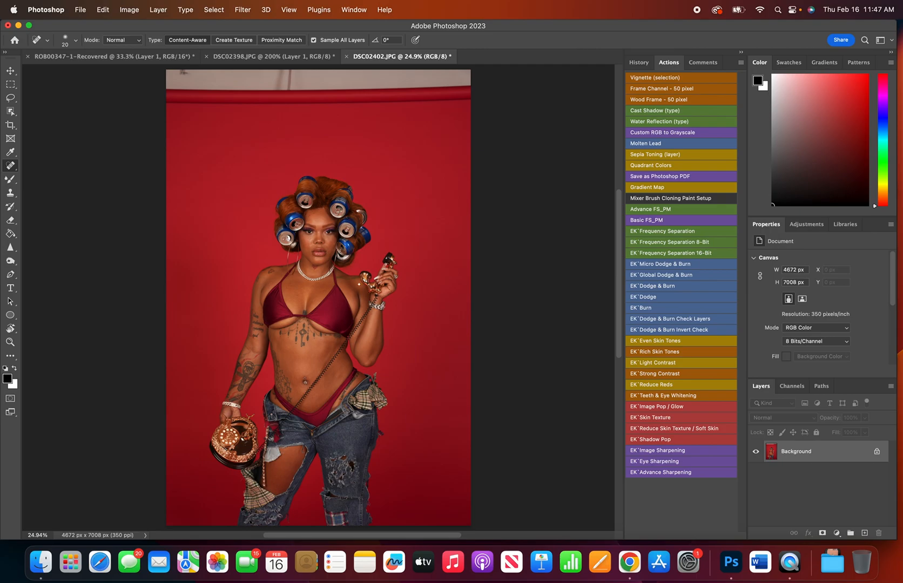
{"action": "key", "text": "super+1"}
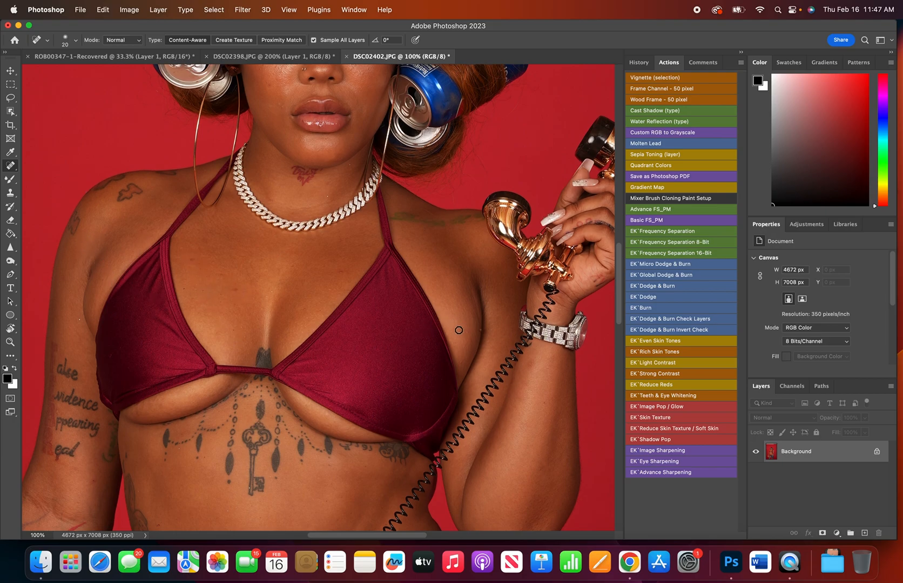
{"action": "scroll", "coordinate": [458, 330], "scroll_direction": "up", "scroll_amount": 3}
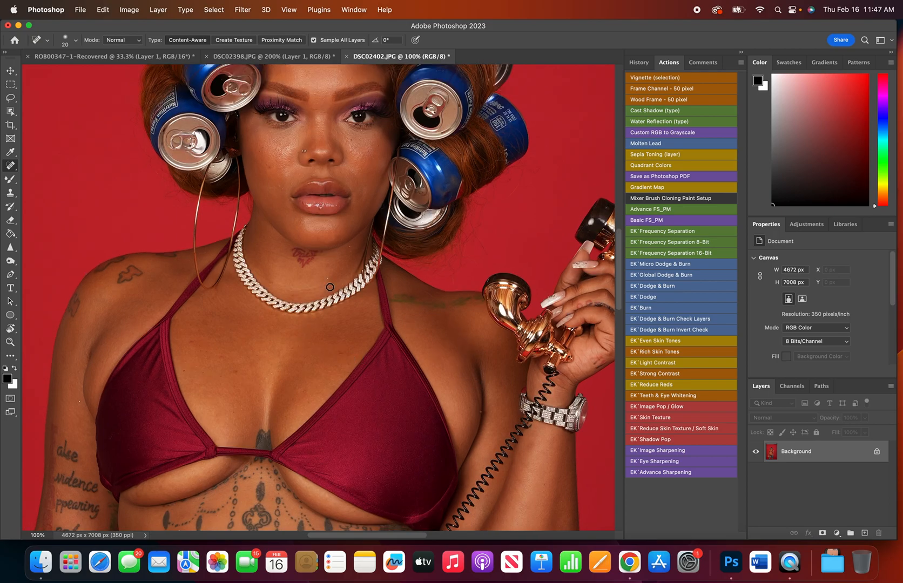
{"action": "scroll", "coordinate": [321, 289], "scroll_direction": "up", "scroll_amount": 4}
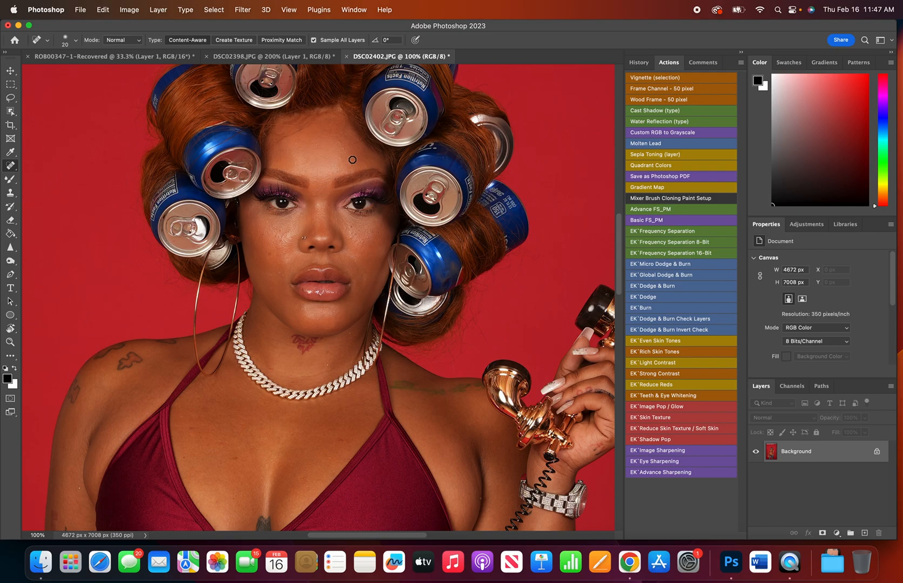
{"action": "scroll", "coordinate": [326, 295], "scroll_direction": "down", "scroll_amount": 11}
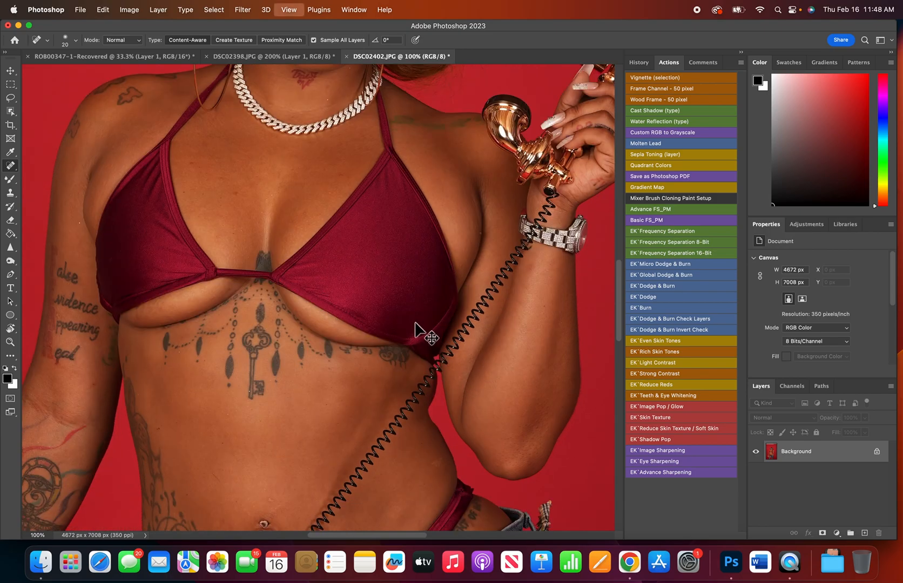
{"action": "key", "text": "super+0"}
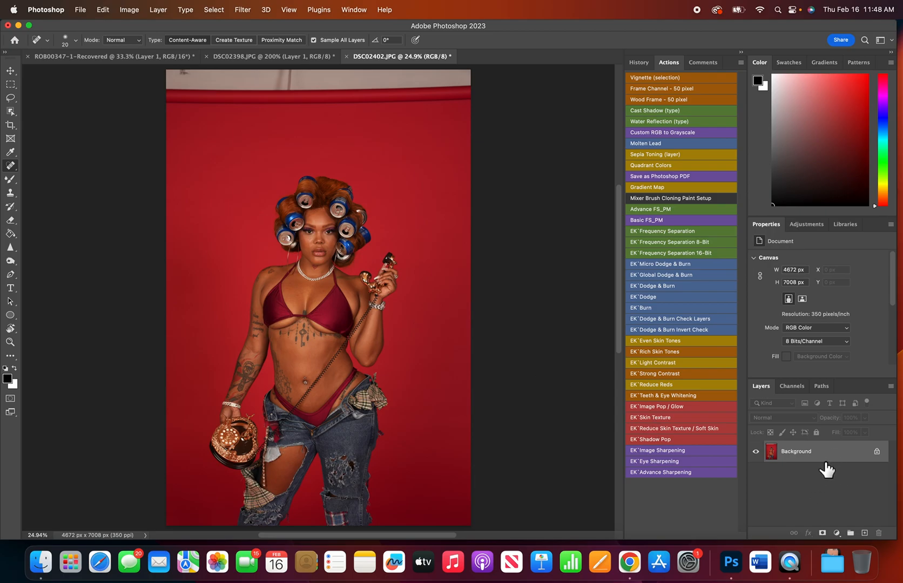
Duplicate the Background layer and choose the Spot Healing Brush tool for retouching the copy.
{"action": "key", "text": "super+j"}
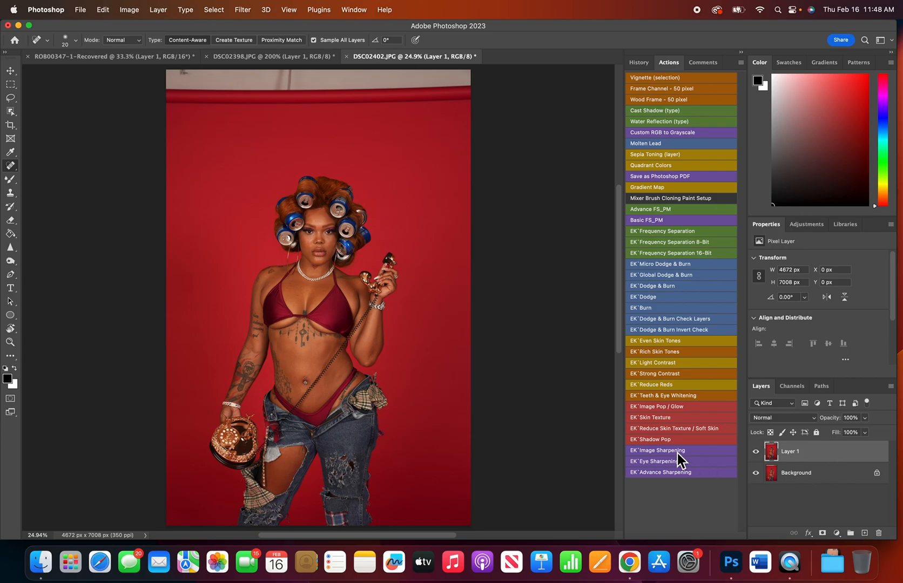
{"action": "right_click", "coordinate": [12, 168]}
{"action": "left_click", "coordinate": [10, 166]}
Heal the small blemishes across the chest between the bikini straps on the duplicate layer.
{"action": "key", "text": "super+plus"}
{"action": "key", "text": "super+plus"}
{"action": "key", "text": "super+plus"}
{"action": "key", "text": "super+plus"}
{"action": "key", "text": "super+plus"}
{"action": "key", "text": "super+plus"}
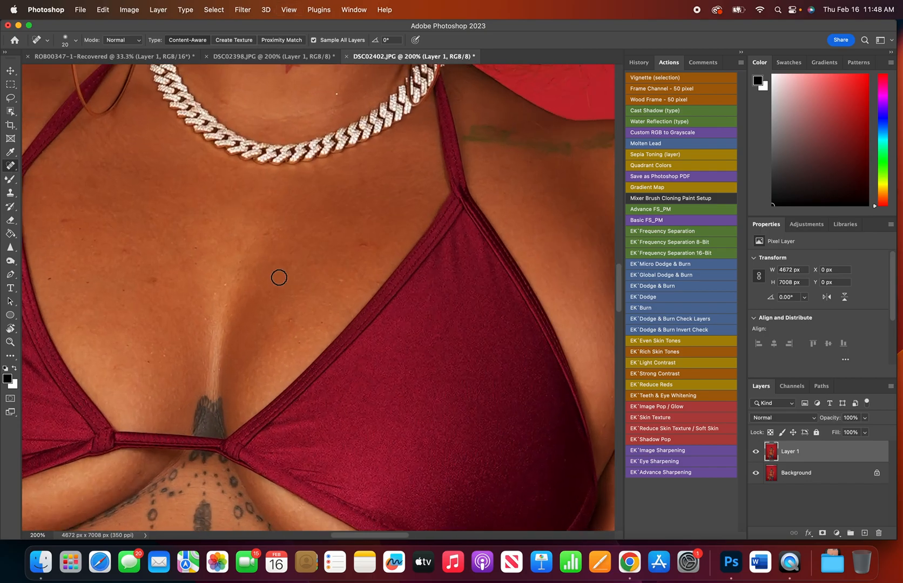
{"action": "left_click", "coordinate": [155, 280]}
{"action": "left_click", "coordinate": [156, 279]}
{"action": "left_click_drag", "start_coordinate": [372, 246], "coordinate": [359, 256]}
{"action": "left_click", "coordinate": [188, 316]}
{"action": "left_click_drag", "start_coordinate": [73, 275], "coordinate": [65, 263]}
Heal the blemishes and creases on the neck above the chain, around the small neck tattoo.
{"action": "scroll", "coordinate": [308, 310], "scroll_direction": "up", "scroll_amount": 5}
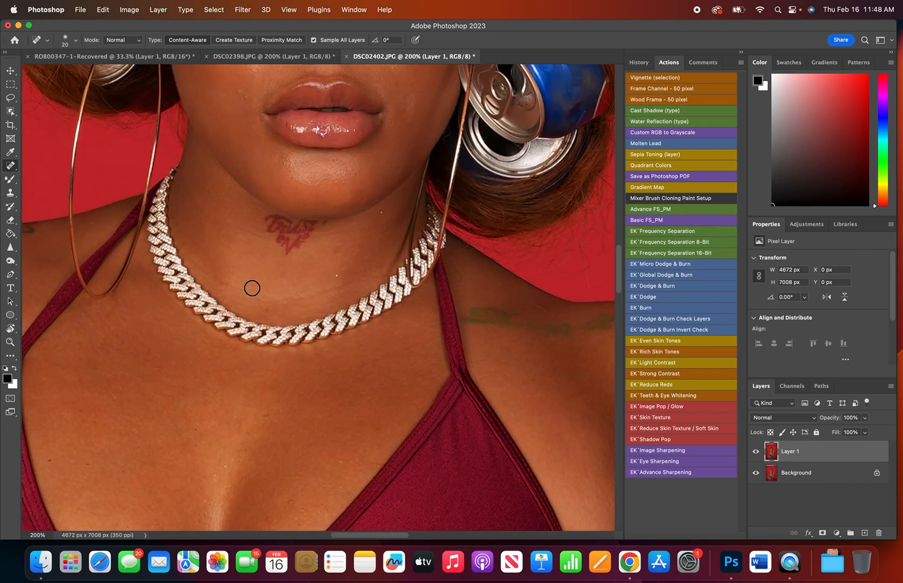
{"action": "left_click", "coordinate": [227, 286]}
{"action": "left_click_drag", "start_coordinate": [212, 269], "coordinate": [226, 286]}
{"action": "left_click_drag", "start_coordinate": [243, 235], "coordinate": [217, 223]}
{"action": "left_click_drag", "start_coordinate": [254, 235], "coordinate": [268, 245]}
{"action": "left_click_drag", "start_coordinate": [197, 265], "coordinate": [215, 271]}
{"action": "mouse_move", "coordinate": [387, 217]}
{"action": "left_mouse_down"}
{"action": "mouse_move", "coordinate": [389, 235]}
{"action": "mouse_move", "coordinate": [407, 215]}
{"action": "mouse_move", "coordinate": [399, 232]}
{"action": "left_mouse_up"}
{"action": "left_click_drag", "start_coordinate": [331, 219], "coordinate": [316, 241]}
Heal the spots on the cheek on the nose-stud side, down to the corner of the mouth.
{"action": "scroll", "coordinate": [350, 287], "scroll_direction": "up", "scroll_amount": 5}
{"action": "mouse_move", "coordinate": [239, 257]}
{"action": "left_mouse_down"}
{"action": "mouse_move", "coordinate": [246, 277]}
{"action": "mouse_move", "coordinate": [241, 268]}
{"action": "mouse_move", "coordinate": [267, 257]}
{"action": "left_mouse_up"}
{"action": "left_click_drag", "start_coordinate": [238, 187], "coordinate": [240, 193]}
{"action": "left_click_drag", "start_coordinate": [221, 230], "coordinate": [218, 231]}
{"action": "mouse_move", "coordinate": [205, 192]}
{"action": "left_mouse_down"}
{"action": "mouse_move", "coordinate": [210, 186]}
{"action": "mouse_move", "coordinate": [219, 226]}
{"action": "left_mouse_up"}
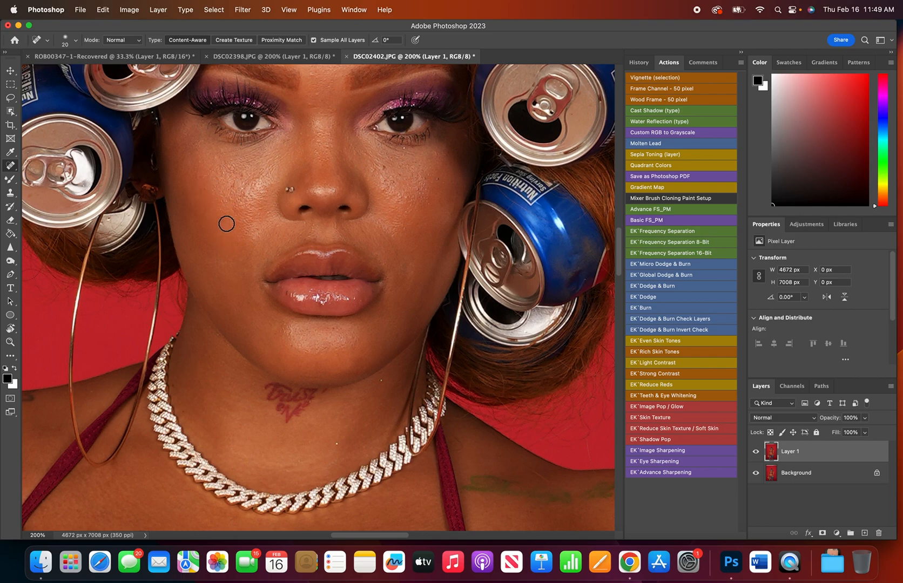
Reduce the healing brush to 15 px and remove the small spots on both cheeks beside the nose.
{"action": "key", "text": "bracketleft"}
{"action": "left_click_drag", "start_coordinate": [387, 172], "coordinate": [388, 181]}
{"action": "key", "text": "super+z"}
{"action": "left_click", "coordinate": [388, 171]}
{"action": "left_click", "coordinate": [384, 187]}
{"action": "left_click", "coordinate": [394, 182]}
{"action": "left_click", "coordinate": [400, 176]}
{"action": "mouse_move", "coordinate": [235, 187]}
{"action": "left_mouse_down"}
{"action": "mouse_move", "coordinate": [234, 210]}
{"action": "mouse_move", "coordinate": [243, 210]}
{"action": "left_mouse_up"}
Heal the blemishes under the eye and across the forehead above both eyebrows.
{"action": "scroll", "coordinate": [388, 319], "scroll_direction": "up", "scroll_amount": 3}
{"action": "mouse_move", "coordinate": [383, 259]}
{"action": "left_mouse_down"}
{"action": "mouse_move", "coordinate": [370, 270]}
{"action": "mouse_move", "coordinate": [391, 281]}
{"action": "mouse_move", "coordinate": [371, 242]}
{"action": "left_mouse_up"}
{"action": "mouse_move", "coordinate": [316, 158]}
{"action": "left_mouse_down"}
{"action": "mouse_move", "coordinate": [311, 193]}
{"action": "mouse_move", "coordinate": [318, 190]}
{"action": "mouse_move", "coordinate": [310, 180]}
{"action": "mouse_move", "coordinate": [274, 178]}
{"action": "mouse_move", "coordinate": [230, 208]}
{"action": "mouse_move", "coordinate": [229, 195]}
{"action": "left_mouse_up"}
{"action": "scroll", "coordinate": [327, 188], "scroll_direction": "up", "scroll_amount": 5}
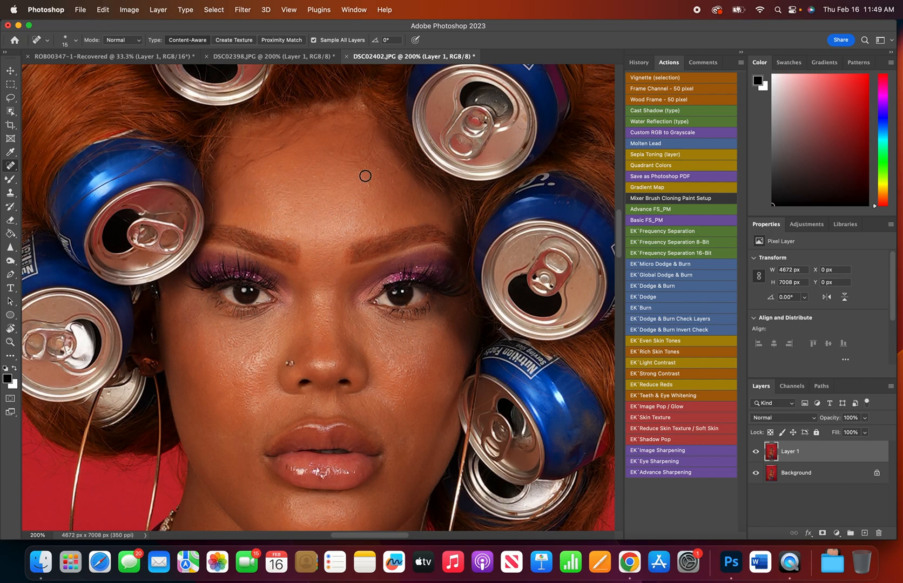
{"action": "left_click_drag", "start_coordinate": [394, 228], "coordinate": [377, 231]}
{"action": "left_click_drag", "start_coordinate": [262, 183], "coordinate": [266, 207]}
{"action": "left_click_drag", "start_coordinate": [380, 172], "coordinate": [380, 199]}
{"action": "mouse_move", "coordinate": [321, 193]}
{"action": "left_mouse_down"}
{"action": "mouse_move", "coordinate": [316, 176]}
{"action": "mouse_move", "coordinate": [334, 170]}
{"action": "left_mouse_up"}
{"action": "mouse_move", "coordinate": [250, 201]}
{"action": "left_mouse_down"}
{"action": "mouse_move", "coordinate": [249, 217]}
{"action": "mouse_move", "coordinate": [240, 213]}
{"action": "mouse_move", "coordinate": [254, 213]}
{"action": "left_mouse_up"}
{"action": "left_click_drag", "start_coordinate": [255, 179], "coordinate": [253, 176]}
Heal the remaining spots above the eyebrow opposite the nose stud and on the upper forehead.
{"action": "mouse_move", "coordinate": [361, 204]}
{"action": "left_mouse_down"}
{"action": "mouse_move", "coordinate": [357, 222]}
{"action": "mouse_move", "coordinate": [402, 220]}
{"action": "mouse_move", "coordinate": [376, 221]}
{"action": "mouse_move", "coordinate": [365, 197]}
{"action": "left_mouse_up"}
{"action": "left_click", "coordinate": [374, 221]}
{"action": "left_click", "coordinate": [384, 217]}
{"action": "mouse_move", "coordinate": [336, 213]}
{"action": "left_mouse_down"}
{"action": "mouse_move", "coordinate": [269, 234]}
{"action": "mouse_move", "coordinate": [247, 205]}
{"action": "mouse_move", "coordinate": [246, 227]}
{"action": "mouse_move", "coordinate": [261, 194]}
{"action": "left_mouse_up"}
{"action": "left_click", "coordinate": [322, 154]}
{"action": "left_click_drag", "start_coordinate": [297, 155], "coordinate": [304, 164]}
{"action": "left_click", "coordinate": [350, 169]}
{"action": "scroll", "coordinate": [408, 355], "scroll_direction": "down", "scroll_amount": 2}
{"action": "left_click", "coordinate": [383, 328]}
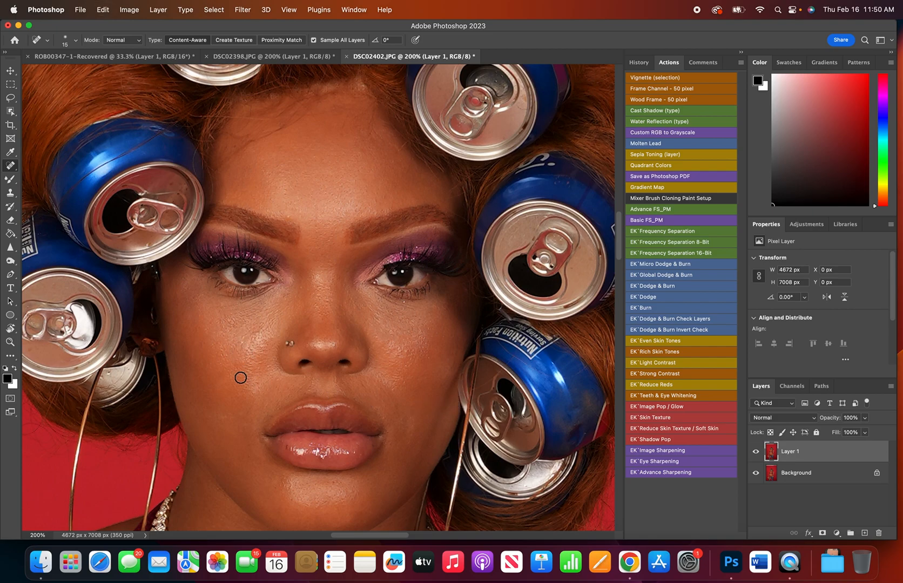
{"action": "key", "text": "super+z"}
{"action": "scroll", "coordinate": [408, 356], "scroll_direction": "down", "scroll_amount": 10}
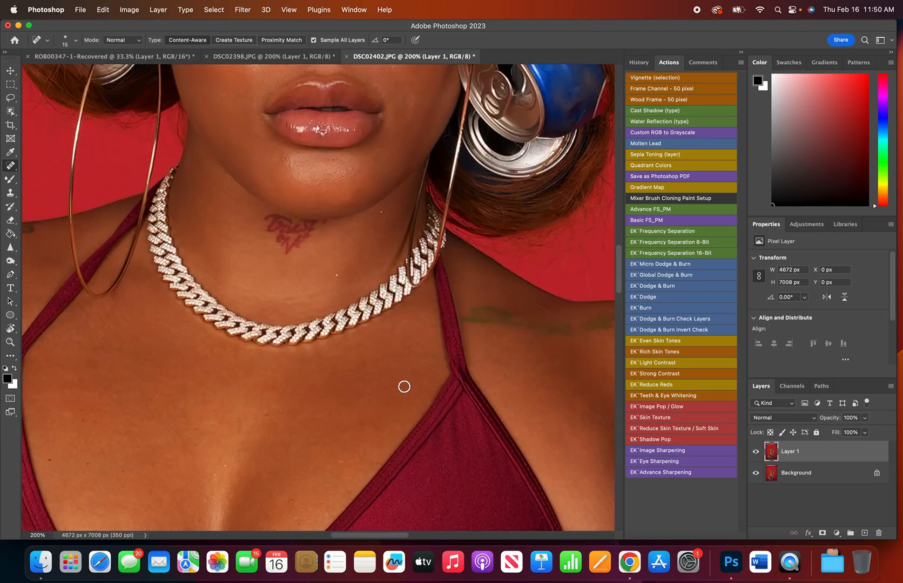
{"action": "scroll", "coordinate": [404, 387], "scroll_direction": "up", "scroll_amount": 10}
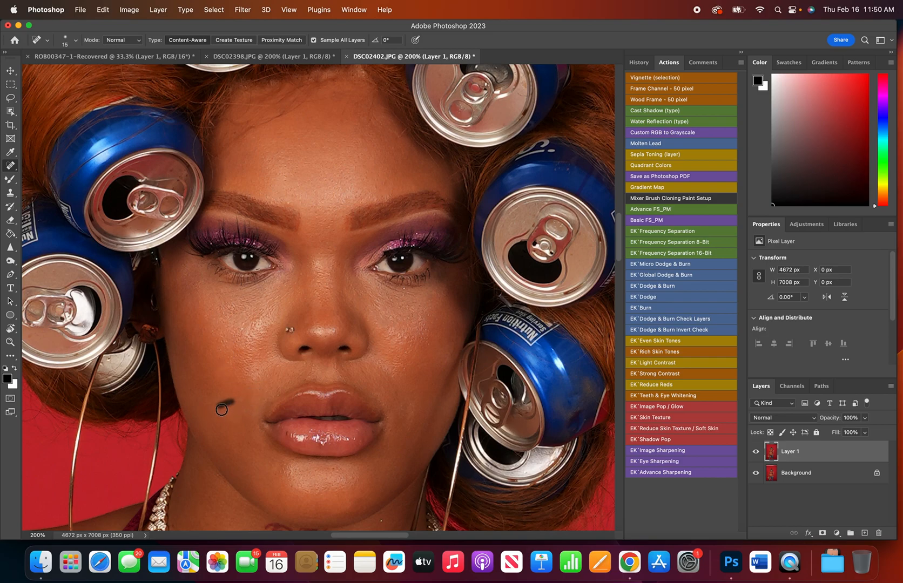
Heal the blemishes on the lower cheeks, the forehead and the skin below the eye opposite the nose stud.
{"action": "left_click_drag", "start_coordinate": [241, 393], "coordinate": [249, 419]}
{"action": "left_click_drag", "start_coordinate": [274, 150], "coordinate": [277, 156]}
{"action": "left_click_drag", "start_coordinate": [412, 410], "coordinate": [413, 435]}
{"action": "left_click_drag", "start_coordinate": [402, 389], "coordinate": [402, 424]}
{"action": "mouse_move", "coordinate": [380, 307]}
{"action": "left_mouse_down"}
{"action": "mouse_move", "coordinate": [377, 326]}
{"action": "mouse_move", "coordinate": [385, 319]}
{"action": "left_mouse_up"}
{"action": "left_click", "coordinate": [365, 309]}
Smooth the textured spots on the nose-stud-side cheek and the marks beside the mouth on the opposite side.
{"action": "mouse_move", "coordinate": [267, 335]}
{"action": "left_mouse_down"}
{"action": "mouse_move", "coordinate": [265, 345]}
{"action": "mouse_move", "coordinate": [261, 327]}
{"action": "mouse_move", "coordinate": [251, 339]}
{"action": "left_mouse_up"}
{"action": "left_click_drag", "start_coordinate": [246, 358], "coordinate": [232, 347]}
{"action": "mouse_move", "coordinate": [230, 315]}
{"action": "left_mouse_down"}
{"action": "mouse_move", "coordinate": [204, 319]}
{"action": "mouse_move", "coordinate": [199, 300]}
{"action": "left_mouse_up"}
{"action": "mouse_move", "coordinate": [398, 425]}
{"action": "left_mouse_down"}
{"action": "mouse_move", "coordinate": [393, 442]}
{"action": "mouse_move", "coordinate": [415, 425]}
{"action": "left_mouse_up"}
{"action": "left_click_drag", "start_coordinate": [394, 387], "coordinate": [368, 379]}
{"action": "left_click_drag", "start_coordinate": [396, 394], "coordinate": [411, 422]}
Heal the spots between the nose and upper lip and the mark at the inner end of the eyebrow.
{"action": "mouse_move", "coordinate": [302, 386]}
{"action": "left_mouse_down"}
{"action": "mouse_move", "coordinate": [291, 376]}
{"action": "mouse_move", "coordinate": [281, 388]}
{"action": "mouse_move", "coordinate": [307, 377]}
{"action": "left_mouse_up"}
{"action": "left_click", "coordinate": [311, 381]}
{"action": "left_click_drag", "start_coordinate": [341, 365], "coordinate": [348, 373]}
{"action": "right_click", "coordinate": [11, 165]}
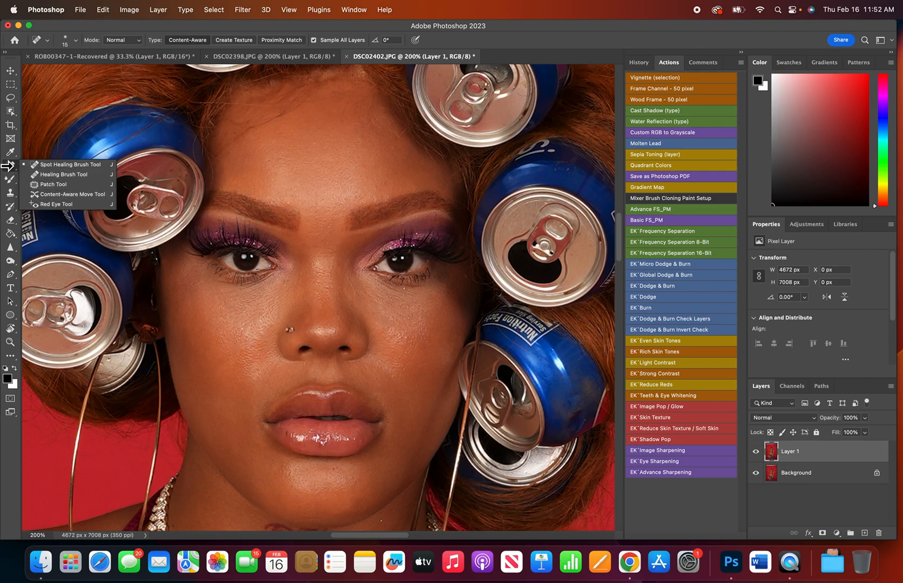
{"action": "left_click", "coordinate": [10, 167]}
{"action": "left_click_drag", "start_coordinate": [292, 205], "coordinate": [297, 210]}
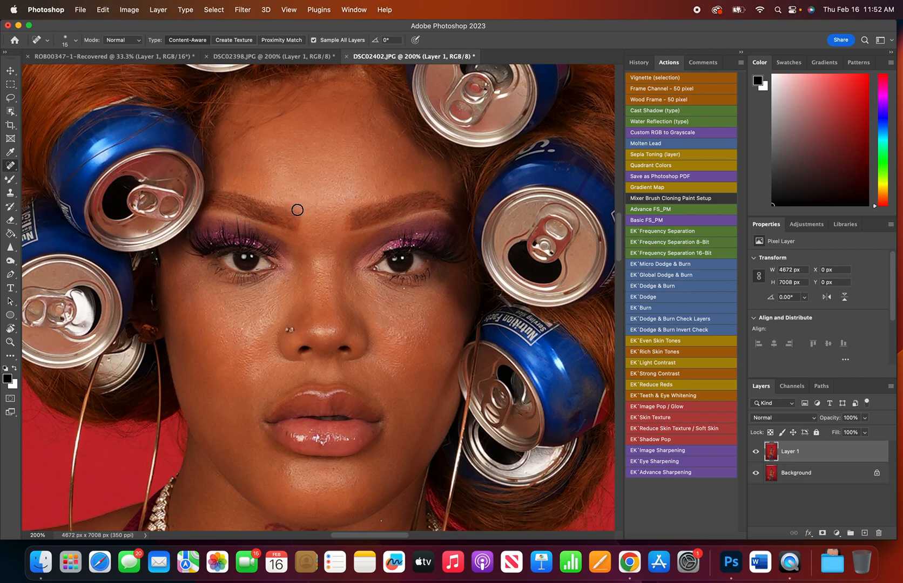
Compare the retouched face with the original by toggling the visibility of Layer 1.
{"action": "left_click", "coordinate": [756, 451]}
{"action": "left_click", "coordinate": [756, 452]}
{"action": "left_click", "coordinate": [756, 453]}
{"action": "left_click", "coordinate": [757, 452]}
{"action": "left_click", "coordinate": [756, 452]}
{"action": "left_click", "coordinate": [756, 453]}
Heal the spot on the cheek opposite the nose stud and the blemishes on the chin.
{"action": "left_click", "coordinate": [398, 333]}
{"action": "mouse_move", "coordinate": [288, 475]}
{"action": "left_mouse_down"}
{"action": "mouse_move", "coordinate": [288, 485]}
{"action": "mouse_move", "coordinate": [299, 480]}
{"action": "mouse_move", "coordinate": [295, 490]}
{"action": "mouse_move", "coordinate": [350, 503]}
{"action": "left_mouse_up"}
{"action": "left_click", "coordinate": [283, 468]}
{"action": "left_click_drag", "start_coordinate": [358, 486], "coordinate": [354, 494]}
{"action": "left_click", "coordinate": [333, 474]}
Heal the small marks along the upper lip line and beside both corners of the mouth.
{"action": "left_click", "coordinate": [392, 372]}
{"action": "left_click_drag", "start_coordinate": [381, 367], "coordinate": [393, 373]}
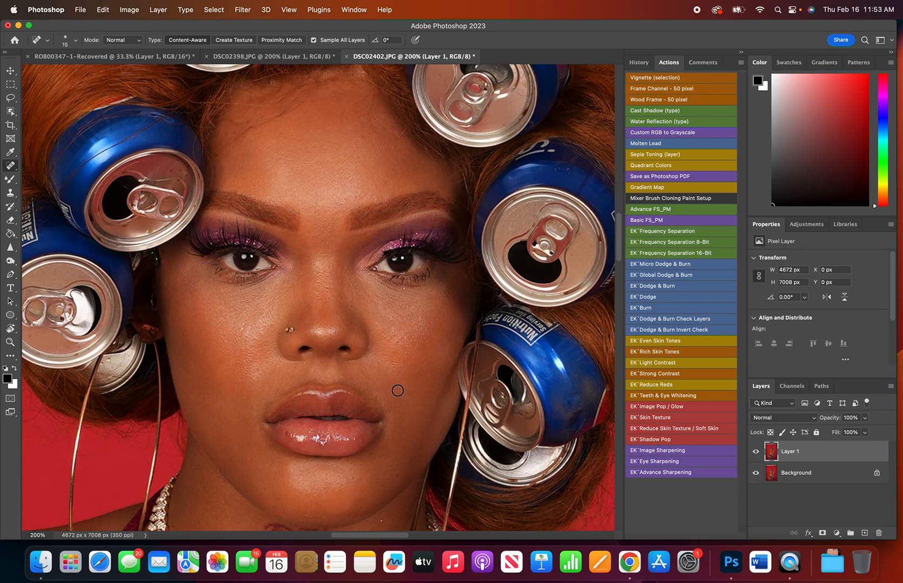
{"action": "left_click", "coordinate": [259, 380]}
{"action": "left_click", "coordinate": [278, 373]}
{"action": "left_click", "coordinate": [281, 380]}
{"action": "left_click_drag", "start_coordinate": [284, 384], "coordinate": [274, 404]}
Heal the remaining marks under the jaw and the creases on the neck just above the chain.
{"action": "scroll", "coordinate": [219, 404], "scroll_direction": "down", "scroll_amount": 3}
{"action": "scroll", "coordinate": [290, 439], "scroll_direction": "down", "scroll_amount": 6}
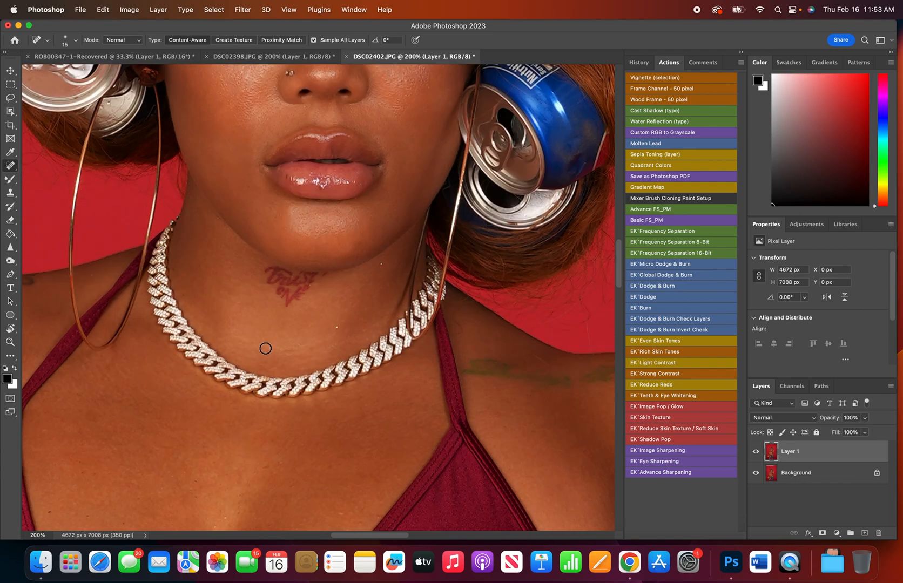
{"action": "mouse_move", "coordinate": [230, 279]}
{"action": "left_mouse_down"}
{"action": "mouse_move", "coordinate": [206, 276]}
{"action": "mouse_move", "coordinate": [220, 260]}
{"action": "mouse_move", "coordinate": [208, 228]}
{"action": "mouse_move", "coordinate": [222, 258]}
{"action": "left_mouse_up"}
{"action": "left_click_drag", "start_coordinate": [269, 346], "coordinate": [285, 350]}
{"action": "mouse_move", "coordinate": [347, 343]}
{"action": "left_mouse_down"}
{"action": "mouse_move", "coordinate": [291, 354]}
{"action": "mouse_move", "coordinate": [334, 354]}
{"action": "left_mouse_up"}
{"action": "scroll", "coordinate": [185, 451], "scroll_direction": "down", "scroll_amount": 3}
{"action": "scroll", "coordinate": [197, 462], "scroll_direction": "down", "scroll_amount": 3}
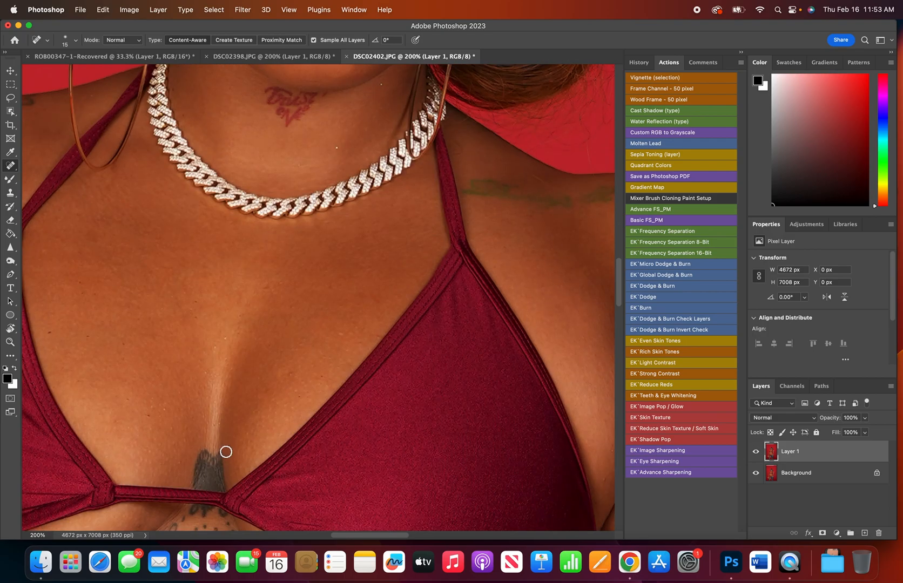
{"action": "right_click", "coordinate": [12, 170]}
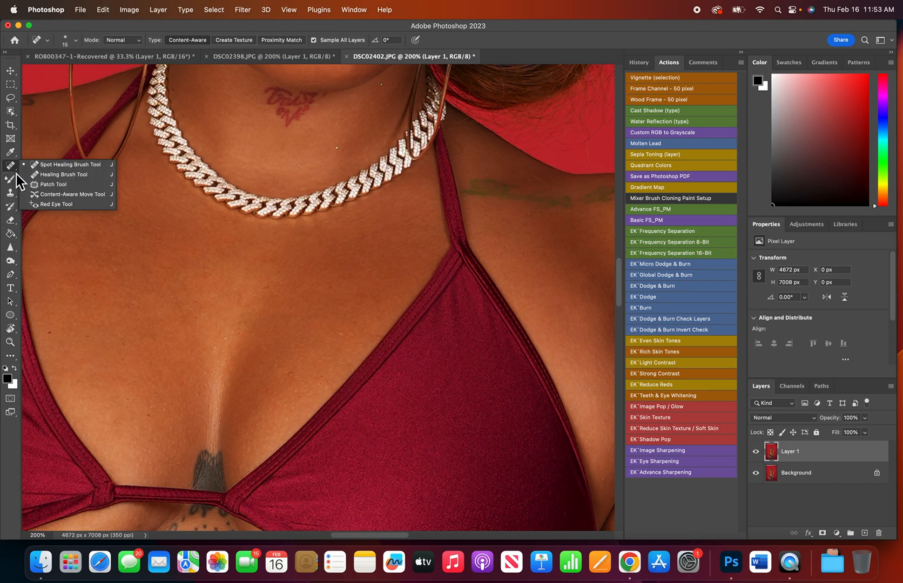
{"action": "left_click", "coordinate": [14, 196]}
{"action": "right_click", "coordinate": [14, 202]}
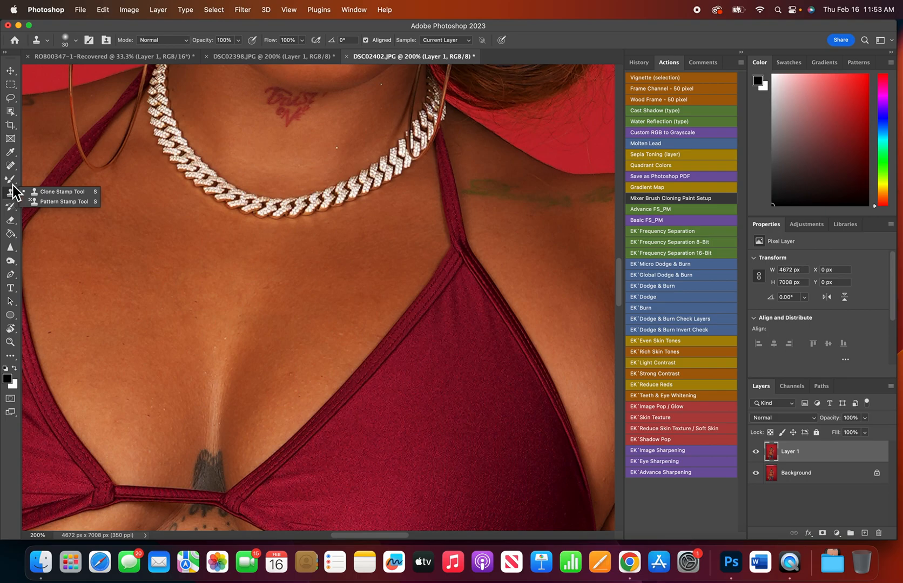
{"action": "left_click", "coordinate": [13, 170]}
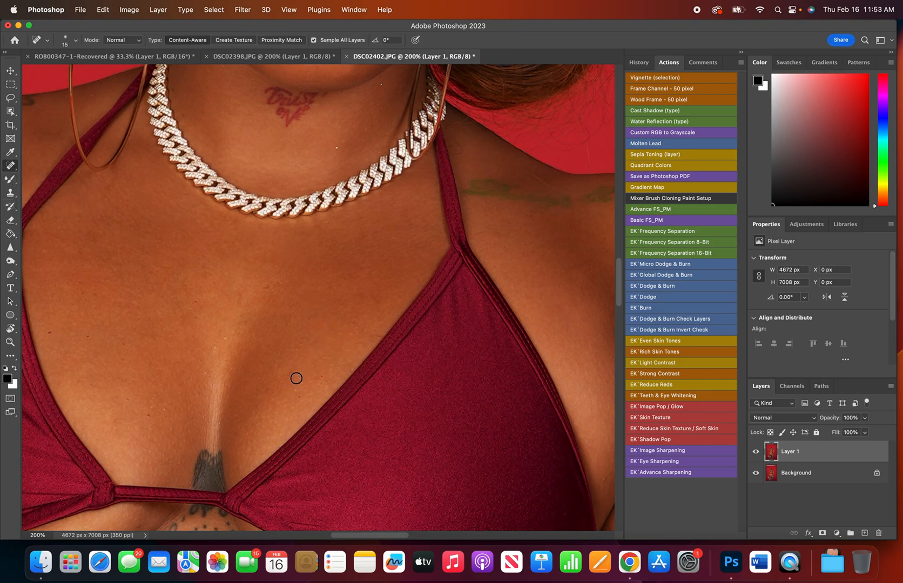
Heal the spot on the chest near the bikini strap and the mark on the tattooed shoulder.
{"action": "mouse_move", "coordinate": [376, 297]}
{"action": "left_mouse_down"}
{"action": "mouse_move", "coordinate": [375, 308]}
{"action": "mouse_move", "coordinate": [339, 298]}
{"action": "mouse_move", "coordinate": [350, 306]}
{"action": "left_mouse_up"}
{"action": "scroll", "coordinate": [62, 262], "scroll_direction": "up", "scroll_amount": 4}
{"action": "left_click_drag", "start_coordinate": [357, 537], "coordinate": [317, 535]}
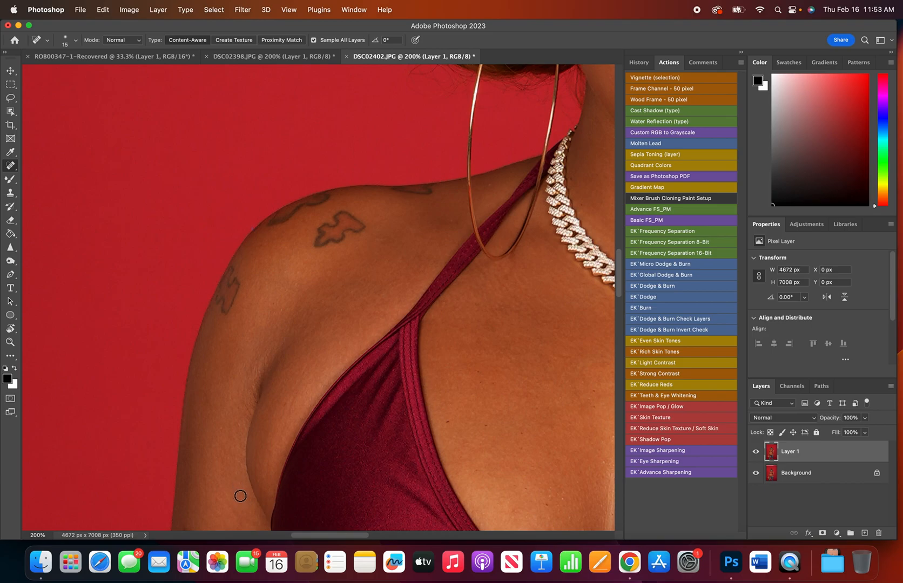
{"action": "left_click_drag", "start_coordinate": [372, 231], "coordinate": [372, 253]}
Enlarge the healing brush to 40 px and heal the blemish on the waist beside the phone cord.
{"action": "key", "text": "super+0"}
{"action": "key", "text": "super+plus"}
{"action": "key", "text": "super+plus"}
{"action": "key", "text": "super+plus"}
{"action": "scroll", "coordinate": [390, 481], "scroll_direction": "down", "scroll_amount": 5}
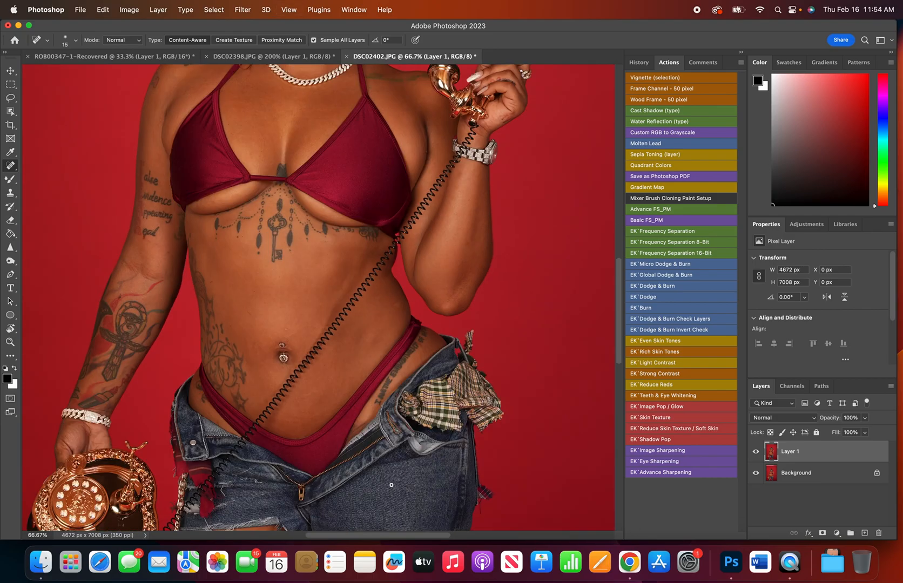
{"action": "key", "text": "super+plus"}
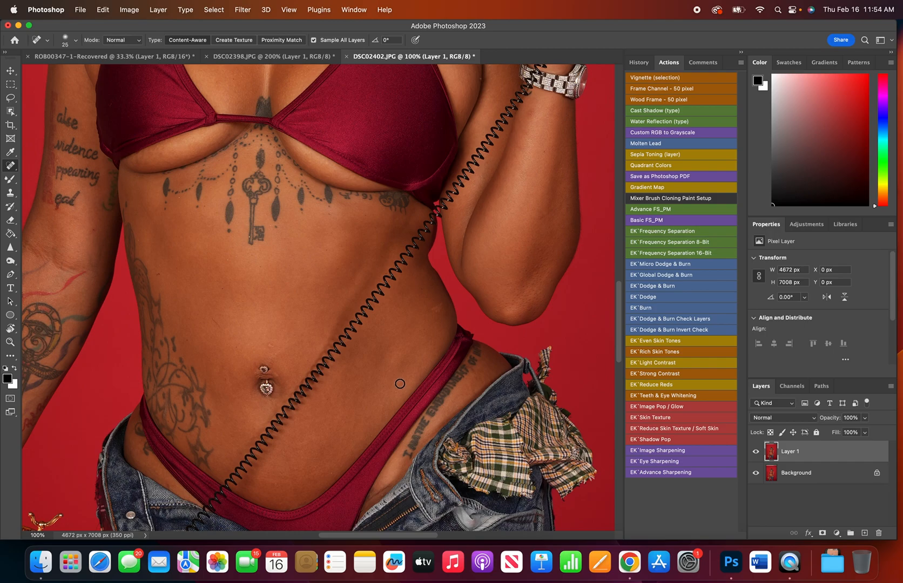
{"action": "key", "text": "bracketright"}
{"action": "key", "text": "super+z"}
{"action": "key", "text": "super+plus"}
{"action": "key", "text": "super+plus"}
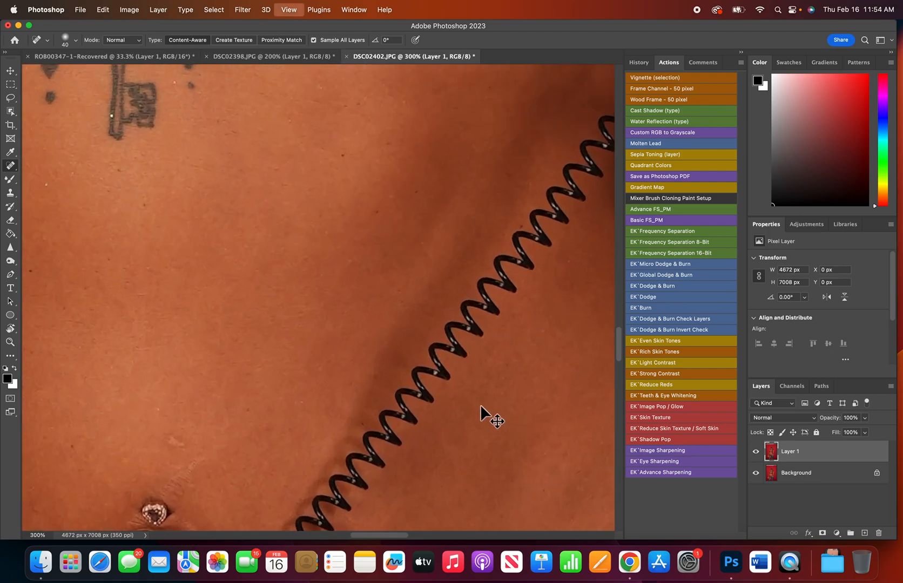
{"action": "key", "text": "super+minus"}
{"action": "mouse_move", "coordinate": [558, 317]}
{"action": "left_mouse_down"}
{"action": "mouse_move", "coordinate": [547, 329]}
{"action": "mouse_move", "coordinate": [571, 348]}
{"action": "left_mouse_up"}
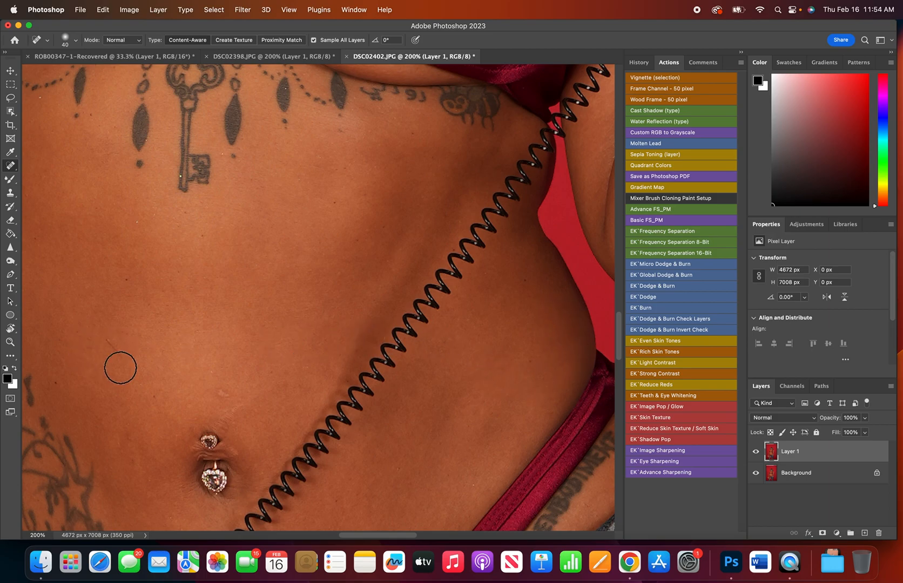
Heal the scratch on the stomach and the marks just above the navel piercing.
{"action": "left_click_drag", "start_coordinate": [111, 332], "coordinate": [121, 367]}
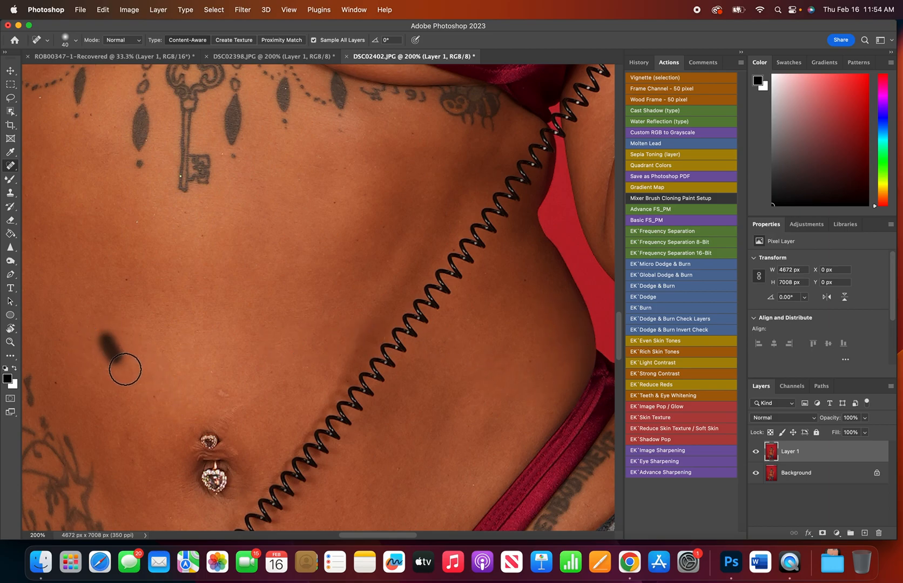
{"action": "left_click_drag", "start_coordinate": [238, 396], "coordinate": [201, 400]}
{"action": "mouse_move", "coordinate": [254, 422]}
{"action": "left_mouse_down"}
{"action": "mouse_move", "coordinate": [218, 411]}
{"action": "mouse_move", "coordinate": [243, 419]}
{"action": "mouse_move", "coordinate": [230, 421]}
{"action": "left_mouse_up"}
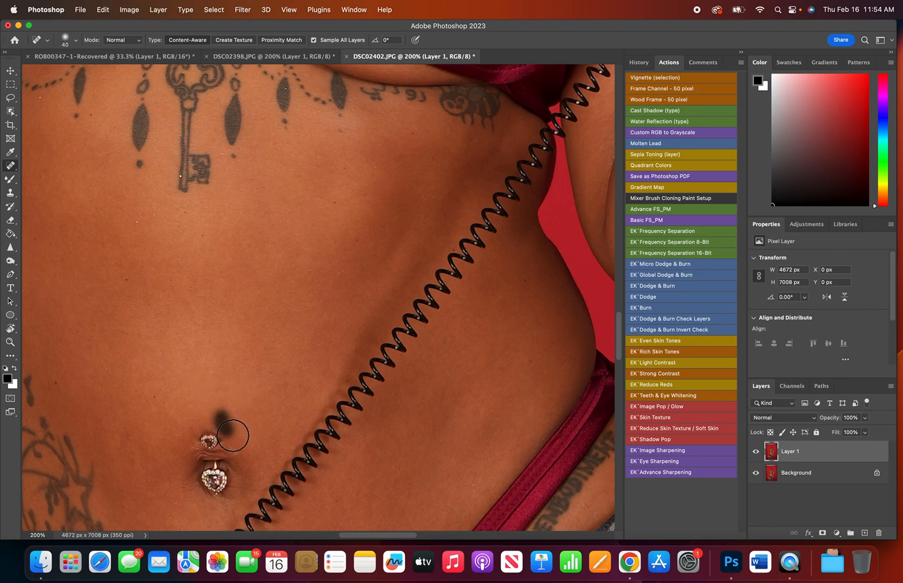
Set the Spot Healing Brush size to 26 px.
{"action": "right_click", "coordinate": [310, 330]}
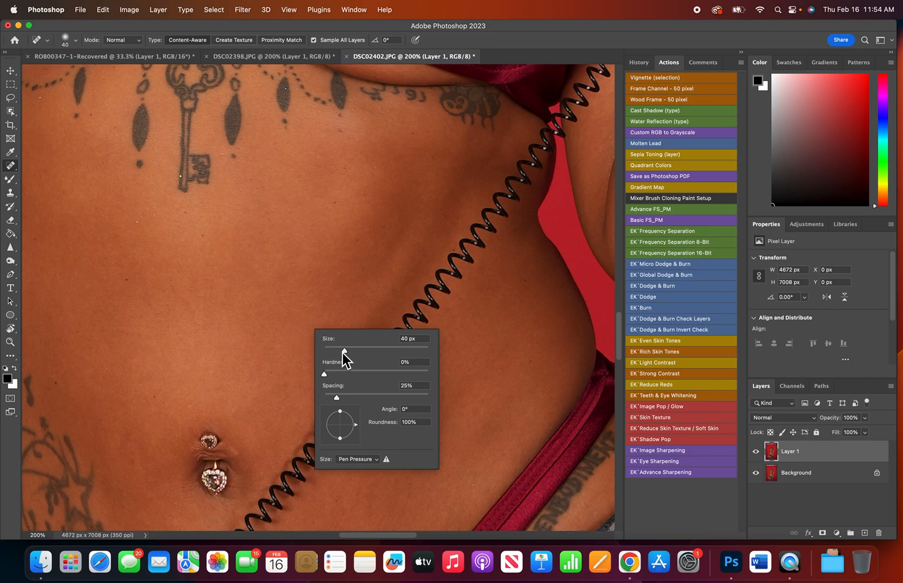
{"action": "mouse_move", "coordinate": [345, 352]}
{"action": "left_mouse_down"}
{"action": "mouse_move", "coordinate": [378, 352]}
{"action": "mouse_move", "coordinate": [337, 351]}
{"action": "left_mouse_up"}
{"action": "left_click", "coordinate": [244, 328]}
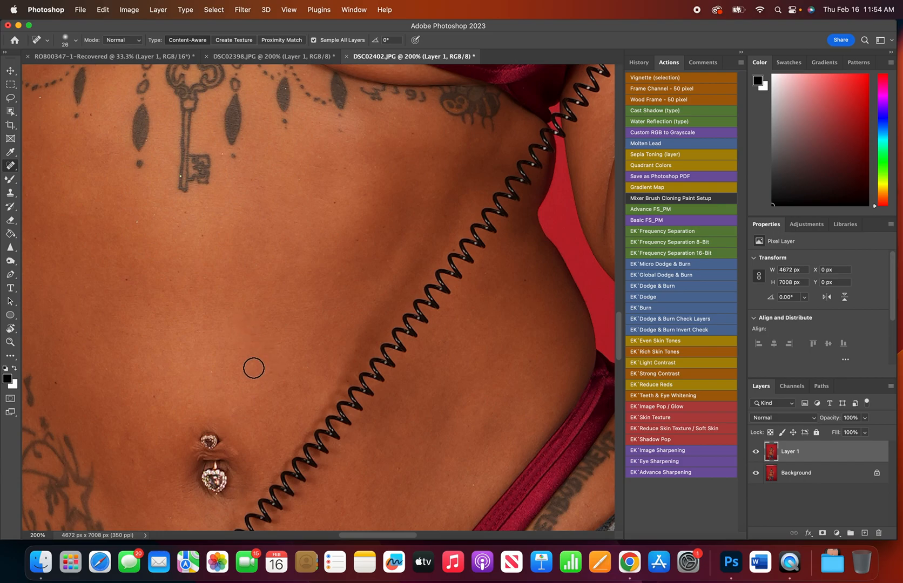
Reduce the healing brush to 15 px and heal the tiny spots on the stomach below the key tattoo.
{"action": "key", "text": "bracketleft"}
{"action": "key", "text": "bracketleft"}
{"action": "key", "text": "bracketleft"}
{"action": "key", "text": "bracketright"}
{"action": "key", "text": "bracketright"}
{"action": "key", "text": "bracketright"}
{"action": "key", "text": "bracketright"}
{"action": "key", "text": "bracketright"}
{"action": "key", "text": "bracketright"}
{"action": "key", "text": "bracketleft"}
{"action": "key", "text": "bracketleft"}
{"action": "key", "text": "bracketleft"}
{"action": "key", "text": "bracketleft"}
{"action": "key", "text": "bracketleft"}
{"action": "left_click", "coordinate": [146, 239]}
{"action": "left_click", "coordinate": [135, 226]}
{"action": "left_click", "coordinate": [10, 247]}
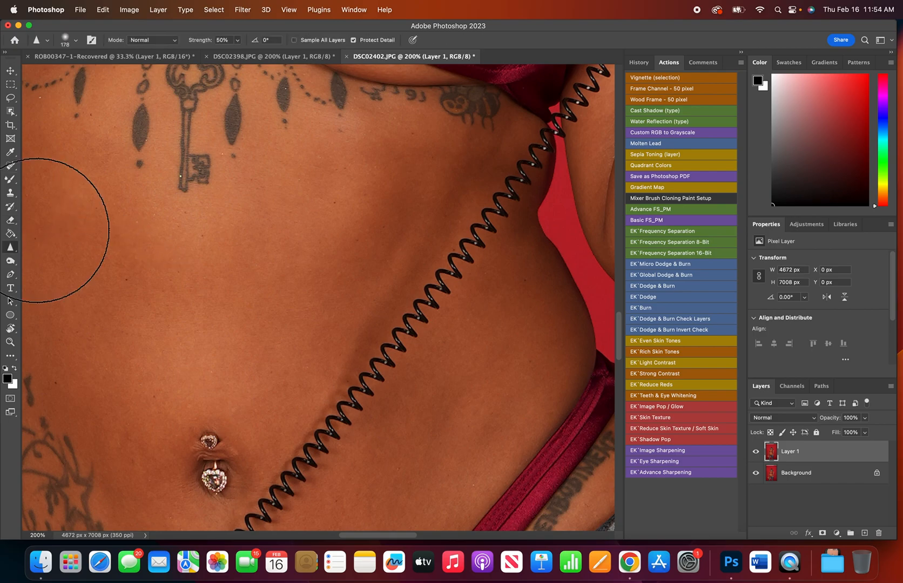
{"action": "left_click", "coordinate": [10, 165]}
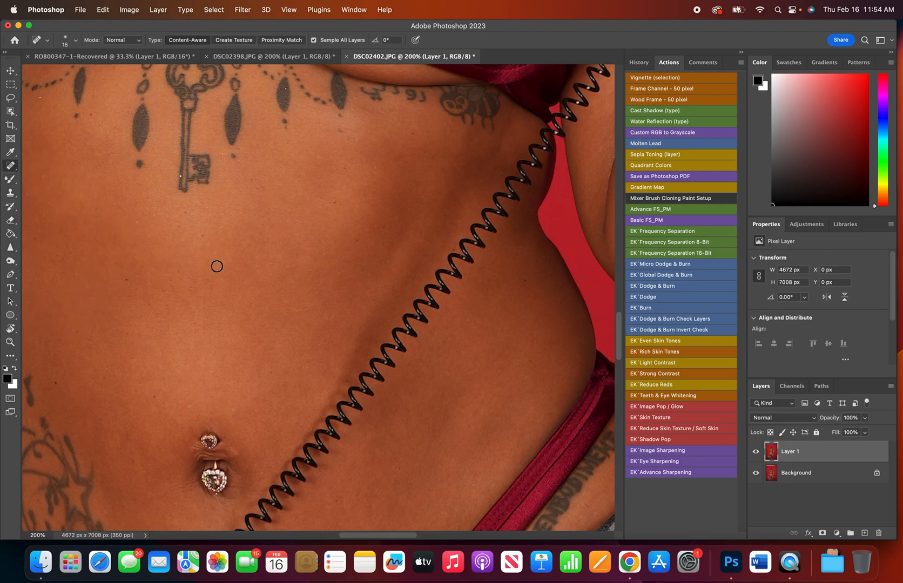
Heal the creases and marks on the hip skin between the red bikini bottom and the frayed denim waistband, below the lettering tattoo.
{"action": "scroll", "coordinate": [533, 436], "scroll_direction": "down", "scroll_amount": 10}
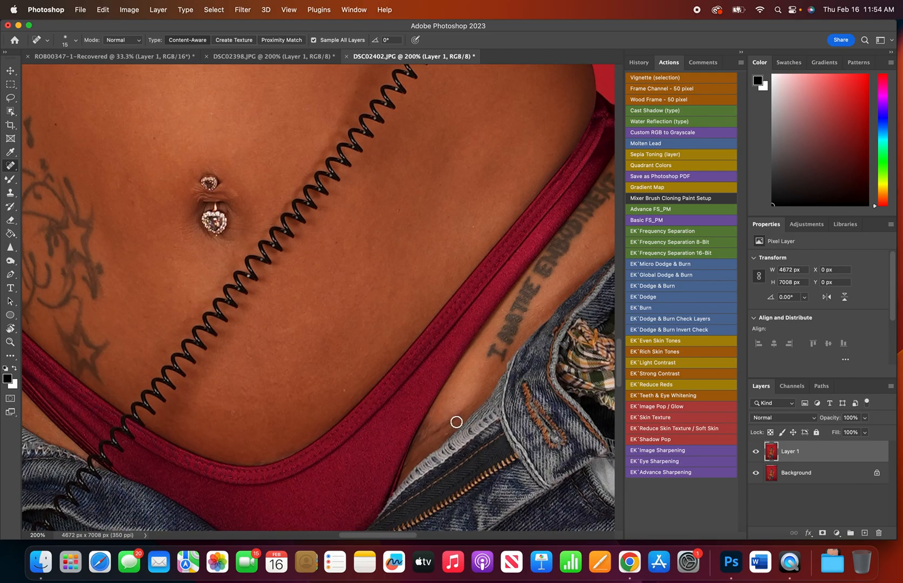
{"action": "mouse_move", "coordinate": [478, 400]}
{"action": "left_mouse_down"}
{"action": "mouse_move", "coordinate": [438, 433]}
{"action": "mouse_move", "coordinate": [440, 441]}
{"action": "mouse_move", "coordinate": [454, 436]}
{"action": "mouse_move", "coordinate": [437, 447]}
{"action": "left_mouse_up"}
{"action": "mouse_move", "coordinate": [431, 432]}
{"action": "left_mouse_down"}
{"action": "mouse_move", "coordinate": [439, 416]}
{"action": "mouse_move", "coordinate": [418, 458]}
{"action": "mouse_move", "coordinate": [430, 430]}
{"action": "mouse_move", "coordinate": [432, 458]}
{"action": "left_mouse_up"}
{"action": "left_click_drag", "start_coordinate": [420, 436], "coordinate": [415, 446]}
Review the retouched skin from the hips up to the face, and fit the whole image in view.
{"action": "scroll", "coordinate": [81, 419], "scroll_direction": "left", "scroll_amount": 5}
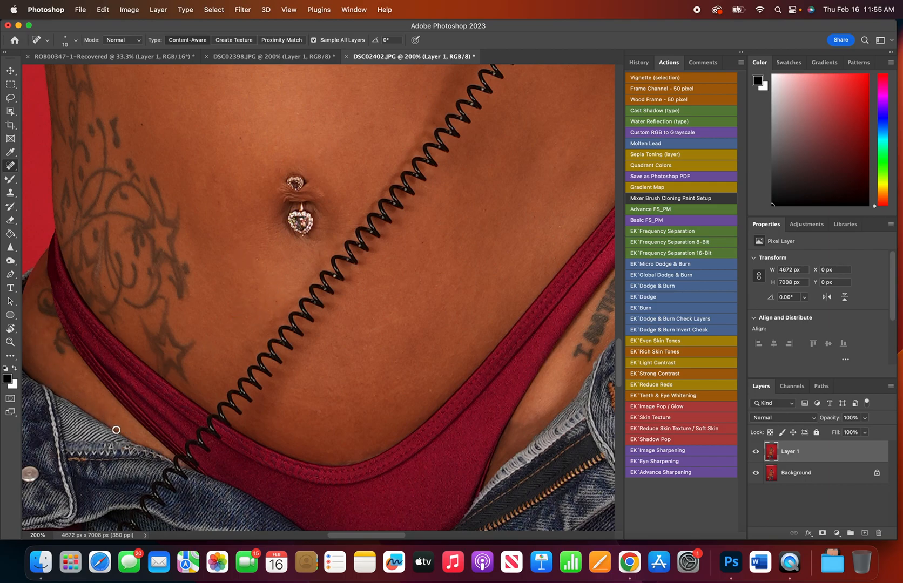
{"action": "scroll", "coordinate": [193, 335], "scroll_direction": "up", "scroll_amount": 15}
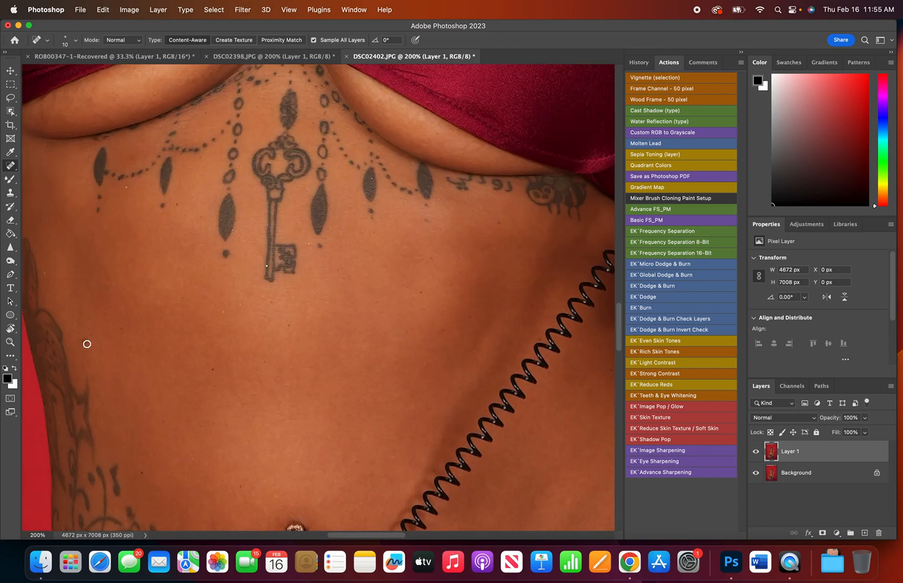
{"action": "scroll", "coordinate": [194, 358], "scroll_direction": "up", "scroll_amount": 6}
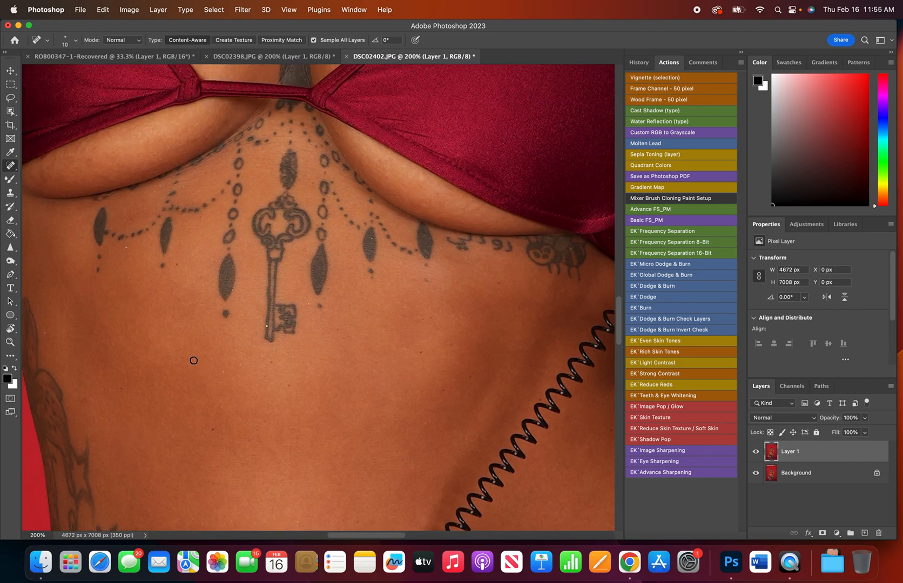
{"action": "scroll", "coordinate": [194, 361], "scroll_direction": "up", "scroll_amount": 16}
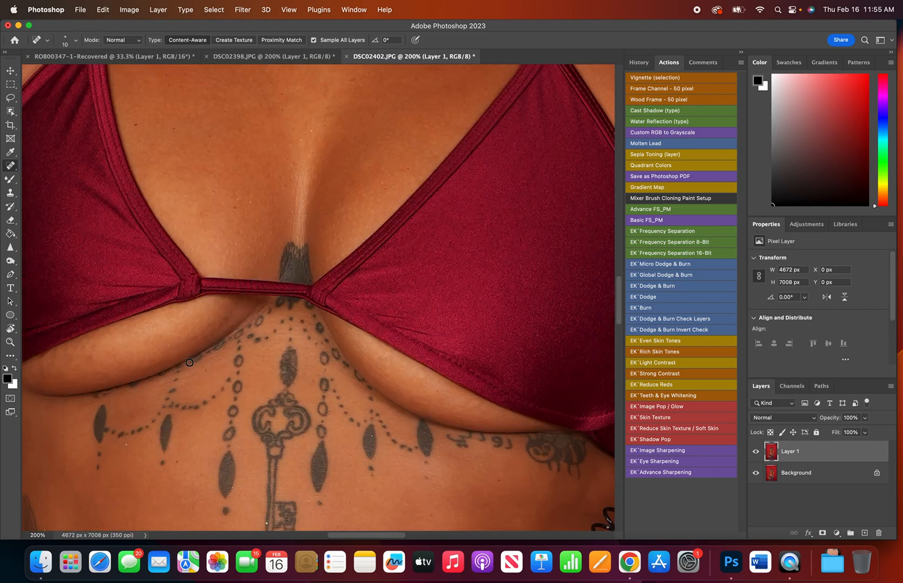
{"action": "scroll", "coordinate": [184, 361], "scroll_direction": "up", "scroll_amount": 8}
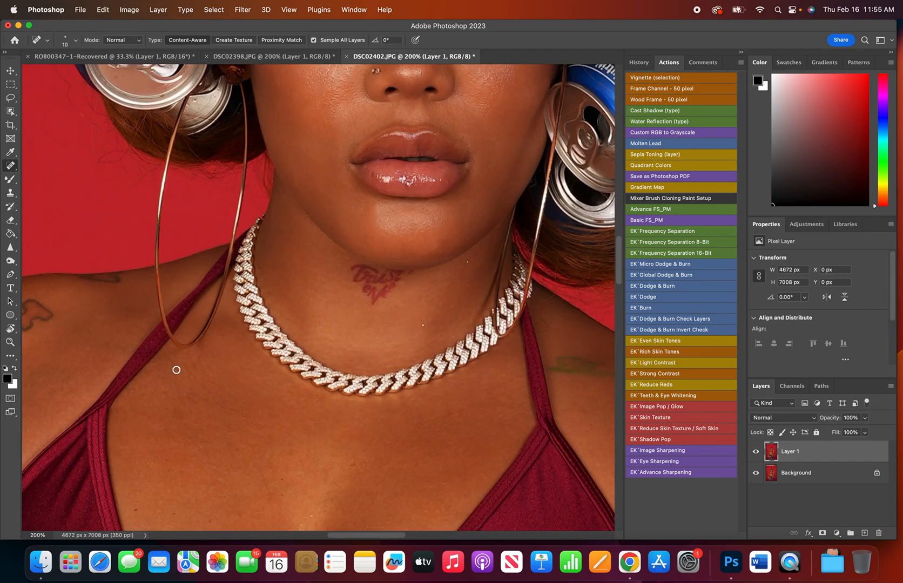
{"action": "scroll", "coordinate": [179, 369], "scroll_direction": "down", "scroll_amount": 8}
{"action": "key", "text": "super+0"}
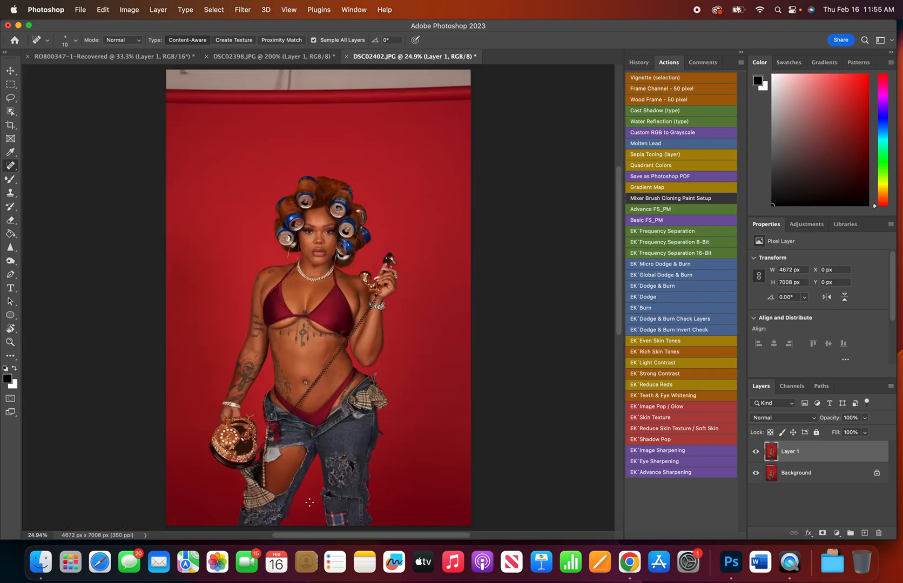
Enlarge the healing brush to 35 px and heal the marks down the middle of the thigh exposed by the torn denim.
{"action": "key", "text": "super+plus"}
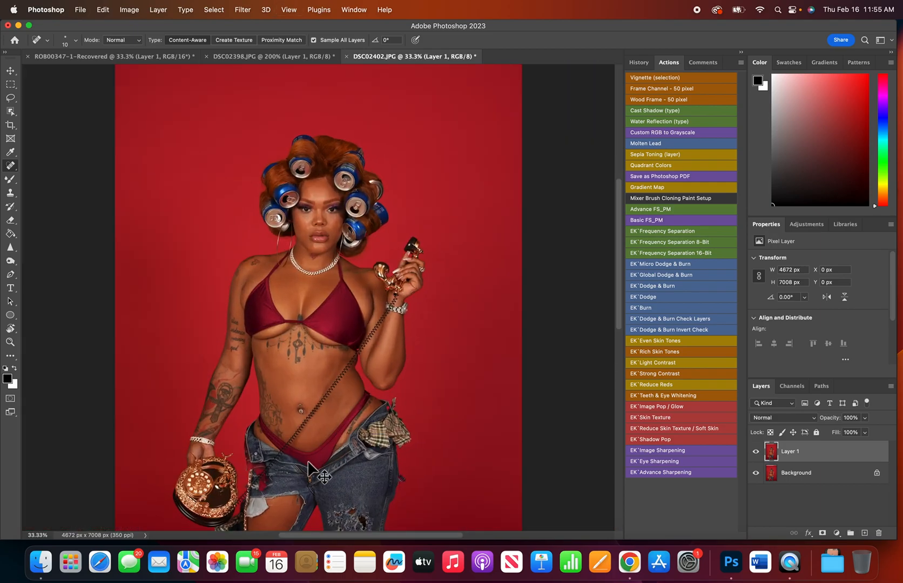
{"action": "key", "text": "super+plus"}
{"action": "key", "text": "super+plus"}
{"action": "key", "text": "super+plus"}
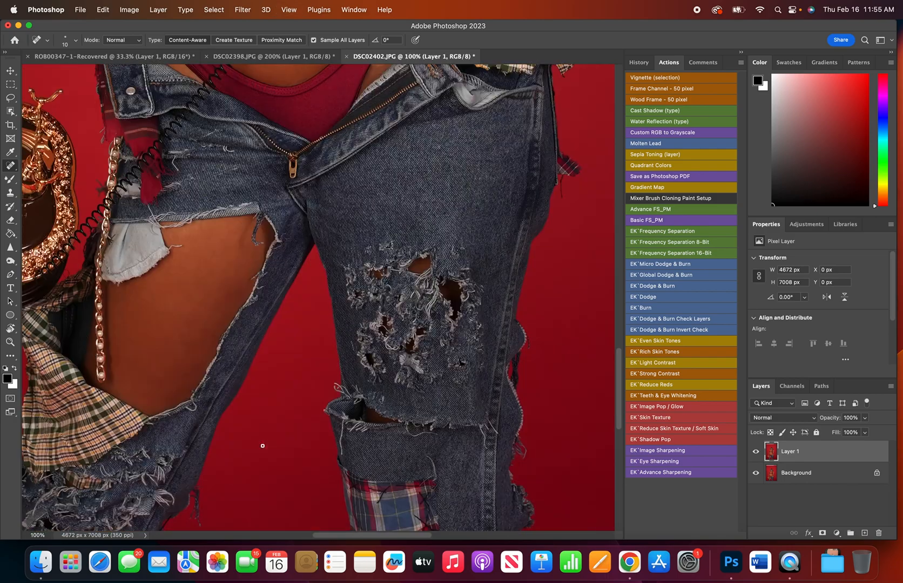
{"action": "key", "text": "bracketright"}
{"action": "key", "text": "bracketright"}
{"action": "key", "text": "bracketright"}
{"action": "left_click_drag", "start_coordinate": [185, 325], "coordinate": [185, 343]}
{"action": "left_click_drag", "start_coordinate": [179, 310], "coordinate": [178, 319]}
{"action": "left_click_drag", "start_coordinate": [218, 291], "coordinate": [217, 297]}
{"action": "left_click_drag", "start_coordinate": [206, 260], "coordinate": [206, 267]}
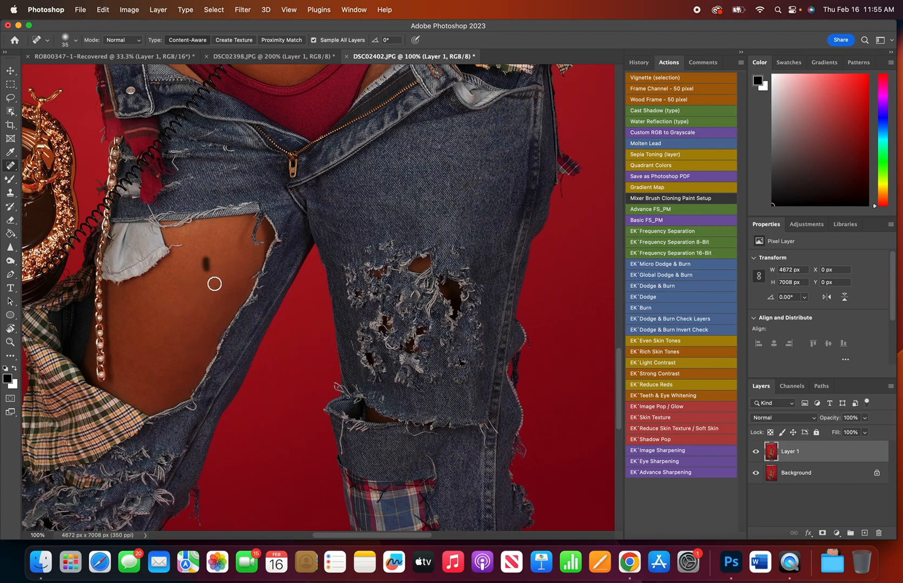
Heal the remaining thigh marks beside the gold chain, around the white pocket and along the edges of the denim tear.
{"action": "left_click_drag", "start_coordinate": [130, 361], "coordinate": [120, 374]}
{"action": "left_click_drag", "start_coordinate": [117, 309], "coordinate": [125, 345]}
{"action": "left_click_drag", "start_coordinate": [167, 298], "coordinate": [164, 312]}
{"action": "left_click_drag", "start_coordinate": [174, 273], "coordinate": [169, 283]}
{"action": "left_click_drag", "start_coordinate": [185, 240], "coordinate": [236, 247]}
{"action": "left_click", "coordinate": [205, 333]}
{"action": "left_click", "coordinate": [223, 284]}
{"action": "left_click", "coordinate": [188, 336]}
Heal the uneven patches on the lower stomach just above the red bikini bottom.
{"action": "scroll", "coordinate": [213, 265], "scroll_direction": "up", "scroll_amount": 2}
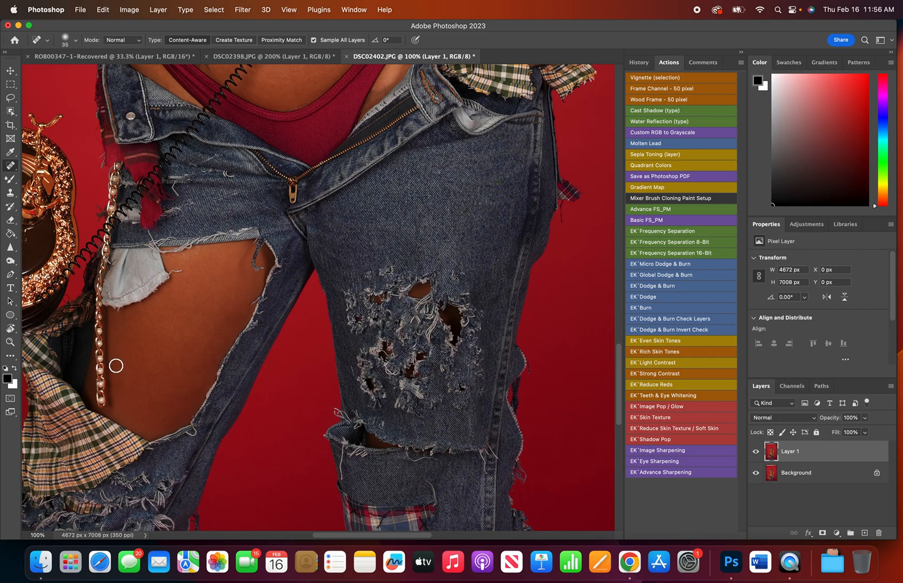
{"action": "scroll", "coordinate": [393, 333], "scroll_direction": "up", "scroll_amount": 10}
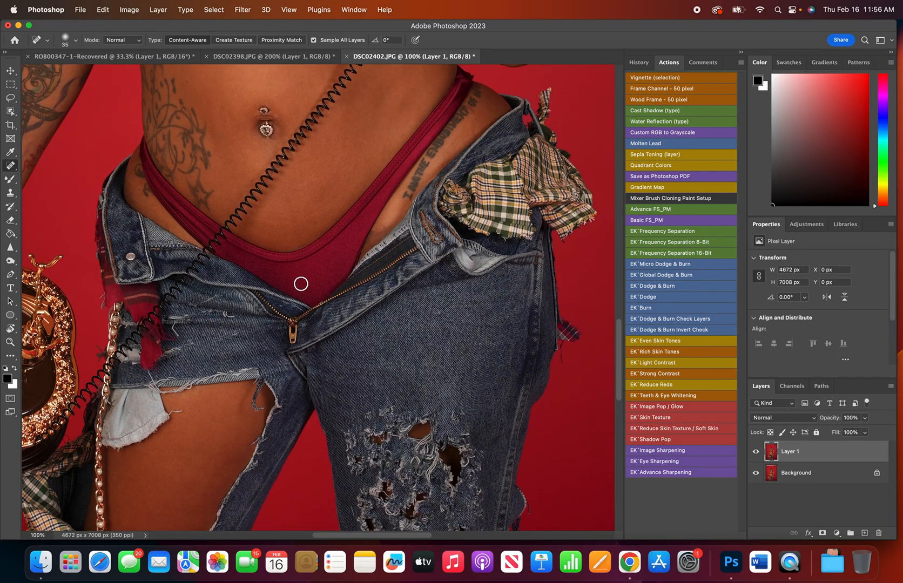
{"action": "mouse_move", "coordinate": [286, 227]}
{"action": "left_mouse_down"}
{"action": "mouse_move", "coordinate": [270, 226]}
{"action": "mouse_move", "coordinate": [285, 198]}
{"action": "mouse_move", "coordinate": [296, 202]}
{"action": "mouse_move", "coordinate": [307, 184]}
{"action": "mouse_move", "coordinate": [304, 198]}
{"action": "left_mouse_up"}
{"action": "mouse_move", "coordinate": [325, 199]}
{"action": "left_mouse_down"}
{"action": "mouse_move", "coordinate": [314, 232]}
{"action": "mouse_move", "coordinate": [323, 227]}
{"action": "left_mouse_up"}
Try to heal the shadowed skin at the waist beside the phone cord, and undo the stroke.
{"action": "scroll", "coordinate": [354, 225], "scroll_direction": "up", "scroll_amount": 3}
{"action": "scroll", "coordinate": [354, 225], "scroll_direction": "up", "scroll_amount": 6}
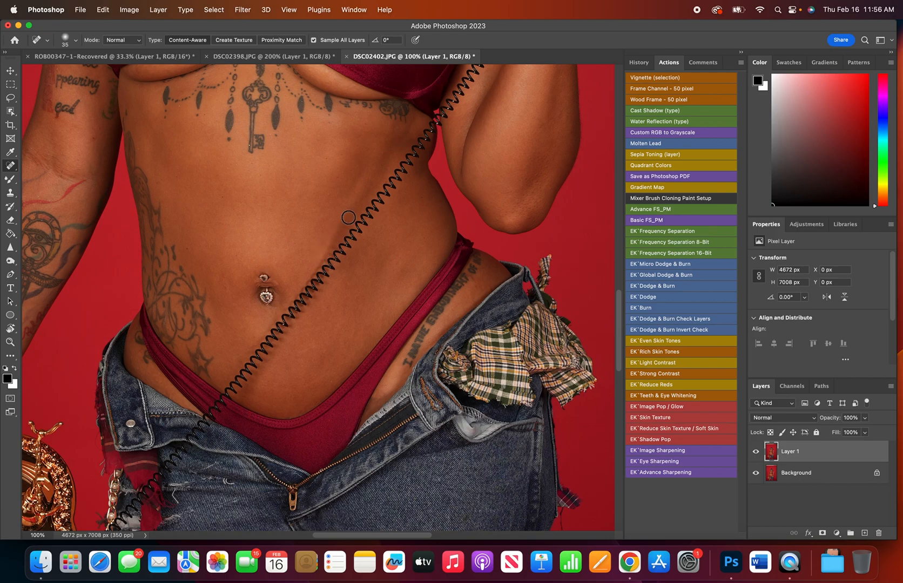
{"action": "scroll", "coordinate": [377, 170], "scroll_direction": "down", "scroll_amount": 3}
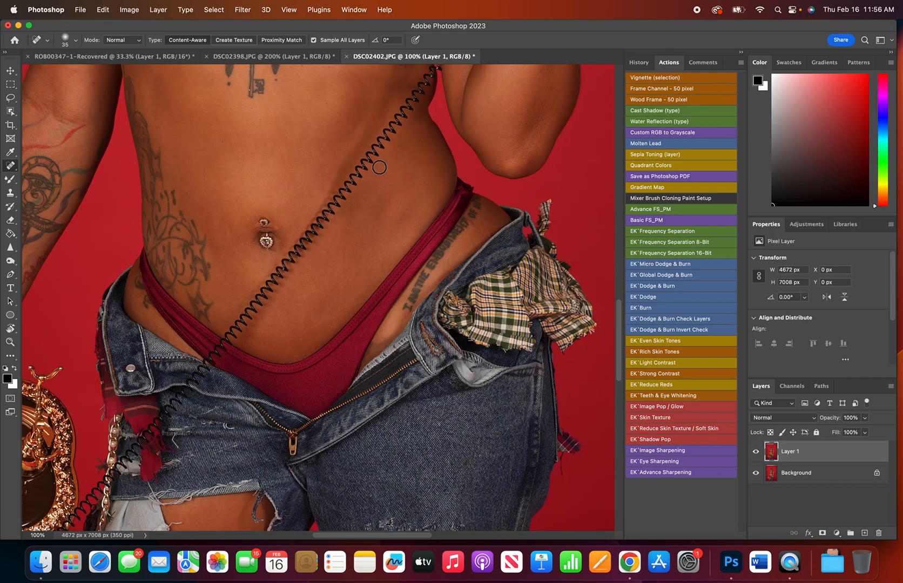
{"action": "scroll", "coordinate": [380, 165], "scroll_direction": "up", "scroll_amount": 4}
{"action": "left_click_drag", "start_coordinate": [395, 169], "coordinate": [384, 211]}
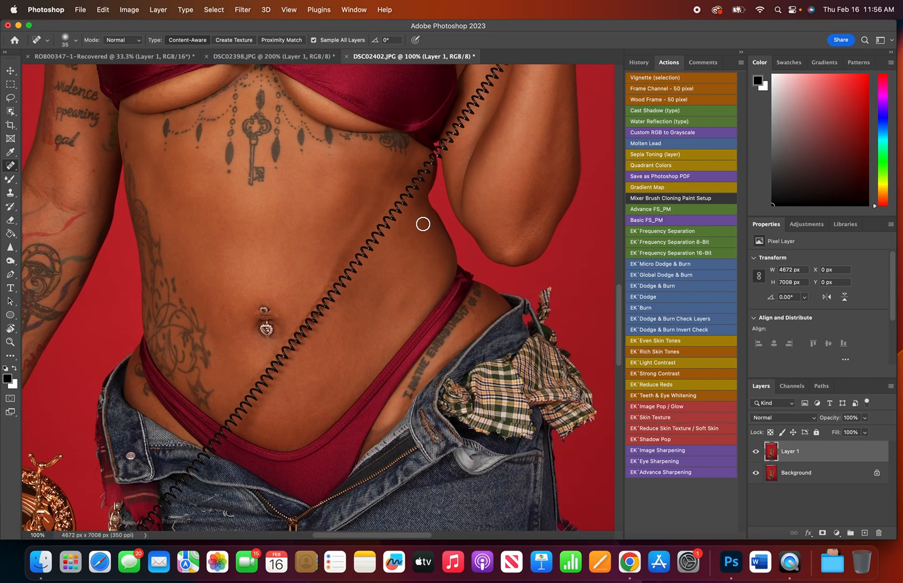
{"action": "key", "text": "super+z"}
Try to clone stomach skin over the shadow beside the phone cord with the Clone Stamp, undo it and return to the Spot Healing Brush.
{"action": "left_click", "coordinate": [10, 193]}
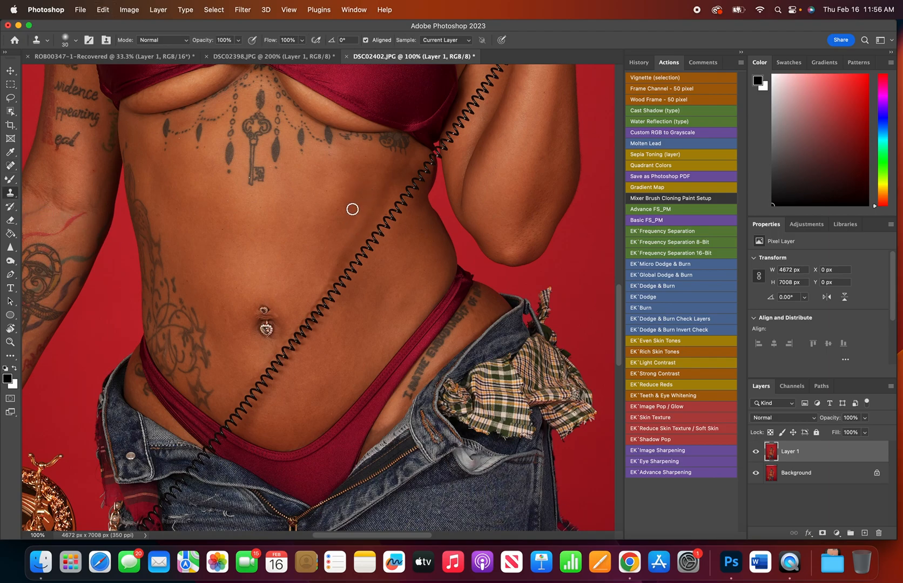
{"action": "key", "text": "bracketright"}
{"action": "left_click", "coordinate": [351, 208], "text": "alt"}
{"action": "mouse_move", "coordinate": [389, 203]}
{"action": "left_mouse_down"}
{"action": "mouse_move", "coordinate": [374, 229]}
{"action": "mouse_move", "coordinate": [383, 203]}
{"action": "left_mouse_up"}
{"action": "key", "text": "super+z"}
{"action": "left_click", "coordinate": [11, 153]}
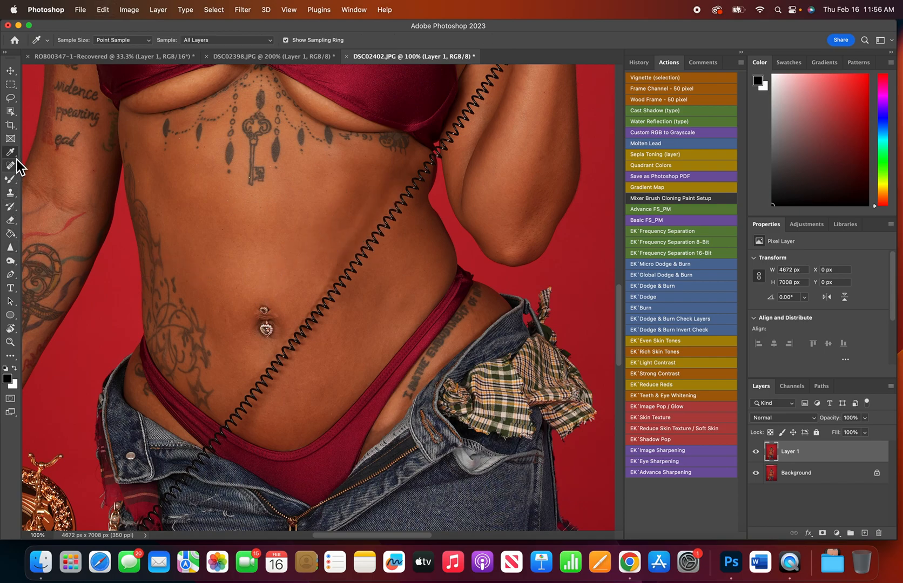
{"action": "left_click", "coordinate": [11, 167]}
Compare the face before and after retouching by hiding and showing Layer 1 at 200% zoom.
{"action": "scroll", "coordinate": [389, 301], "scroll_direction": "up", "scroll_amount": 15}
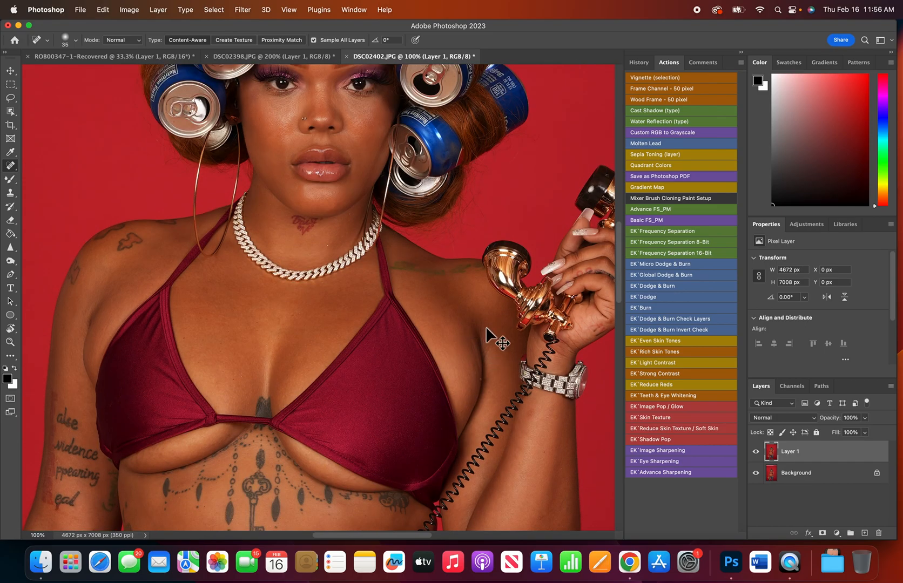
{"action": "key", "text": "super+0"}
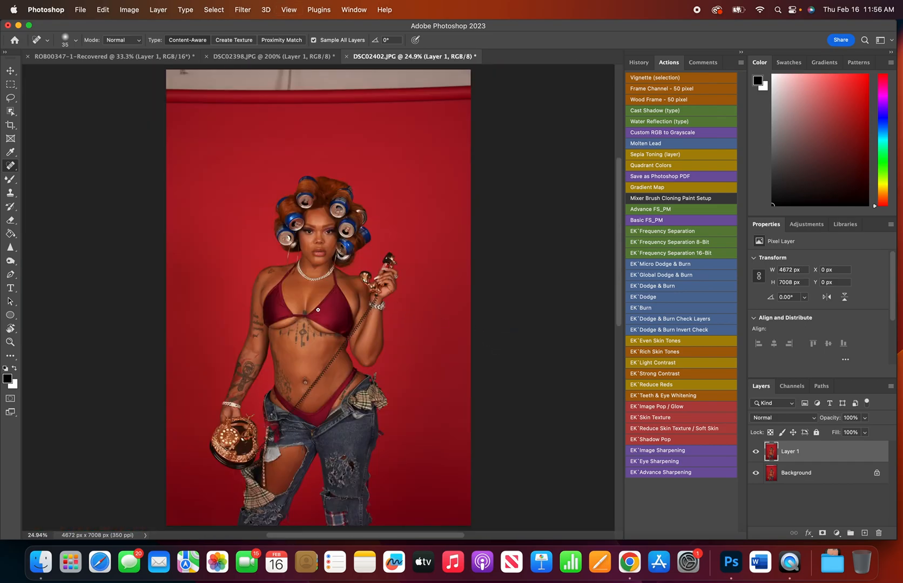
{"action": "key", "text": "super+plus"}
{"action": "key", "text": "super+plus"}
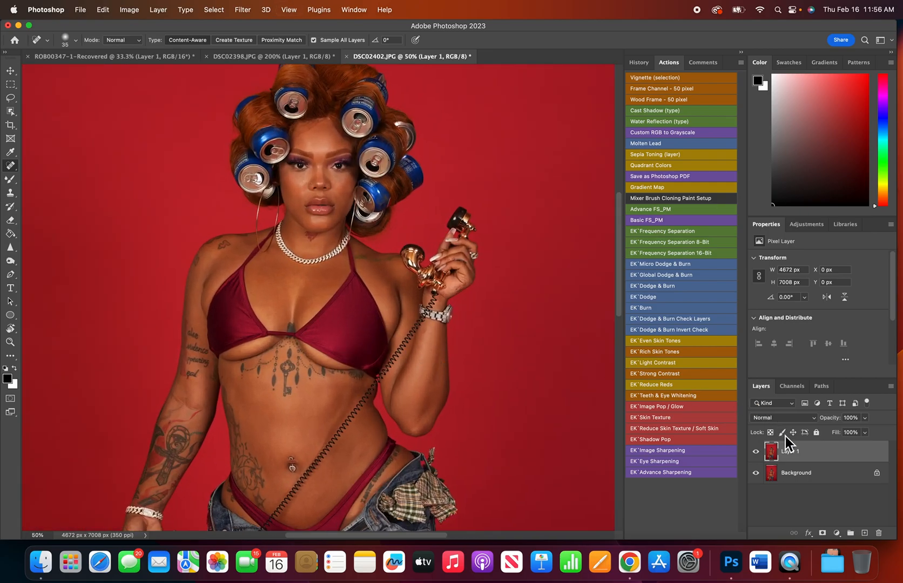
{"action": "left_click", "coordinate": [757, 453]}
{"action": "key", "text": "super+plus"}
{"action": "key", "text": "super+plus"}
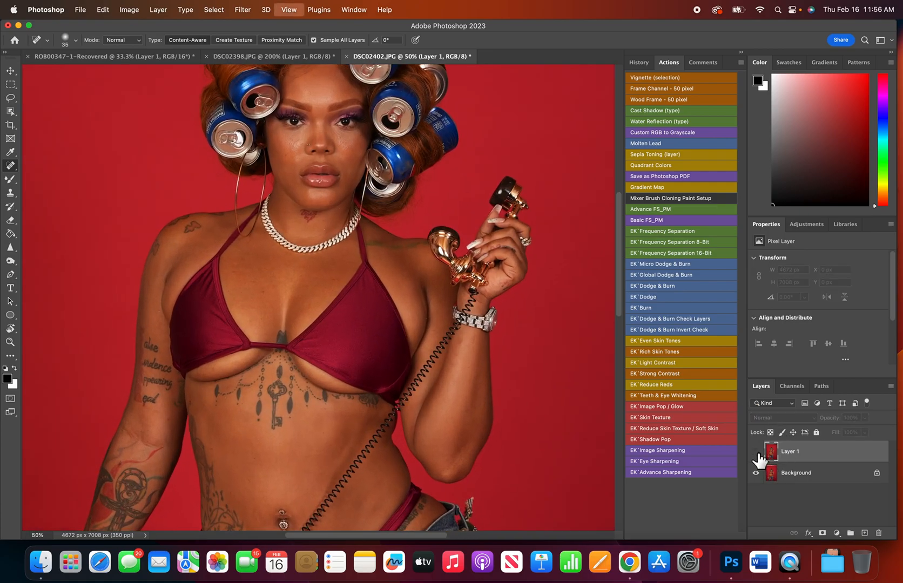
{"action": "scroll", "coordinate": [340, 394], "scroll_direction": "up", "scroll_amount": 5}
{"action": "key", "text": "super+plus"}
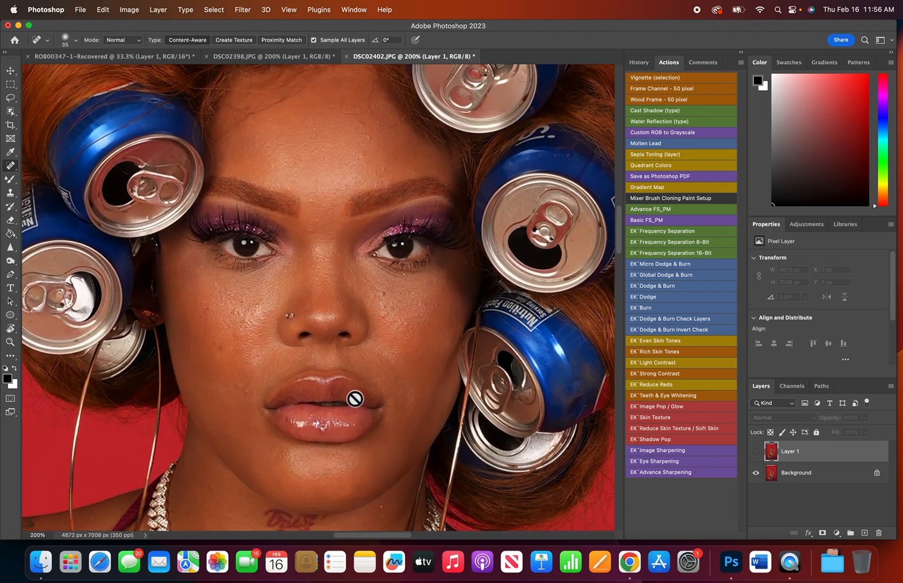
{"action": "left_click", "coordinate": [757, 452]}
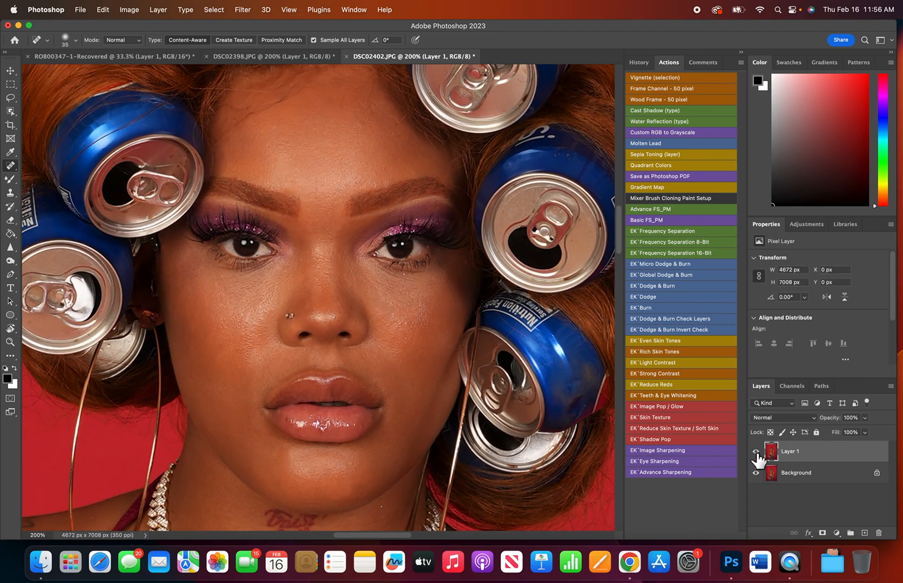
{"action": "left_click", "coordinate": [755, 452]}
{"action": "left_click", "coordinate": [756, 452]}
Set the Spot Healing Brush size to 8 px.
{"action": "key", "text": "bracketleft"}
{"action": "key", "text": "bracketleft"}
{"action": "key", "text": "bracketleft"}
{"action": "key", "text": "bracketleft"}
{"action": "key", "text": "bracketright"}
{"action": "key", "text": "bracketright"}
{"action": "key", "text": "bracketright"}
{"action": "key", "text": "bracketright"}
{"action": "key", "text": "bracketright"}
{"action": "key", "text": "bracketleft"}
{"action": "key", "text": "bracketleft"}
{"action": "key", "text": "bracketleft"}
Hide and show Layer 1 once more to check the retouch, and fit the whole image in view.
{"action": "left_click", "coordinate": [756, 452]}
{"action": "left_click", "coordinate": [756, 452]}
{"action": "key", "text": "super+0"}
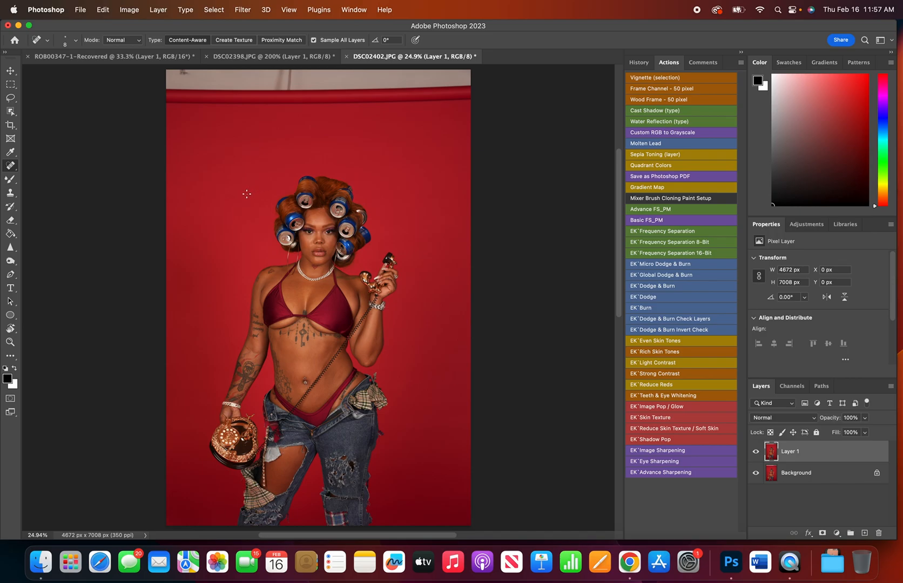
Crop the image to about 4309 x 5965 px, cutting off the backdrop roll above and trimming the other edges.
{"action": "key", "text": "c"}
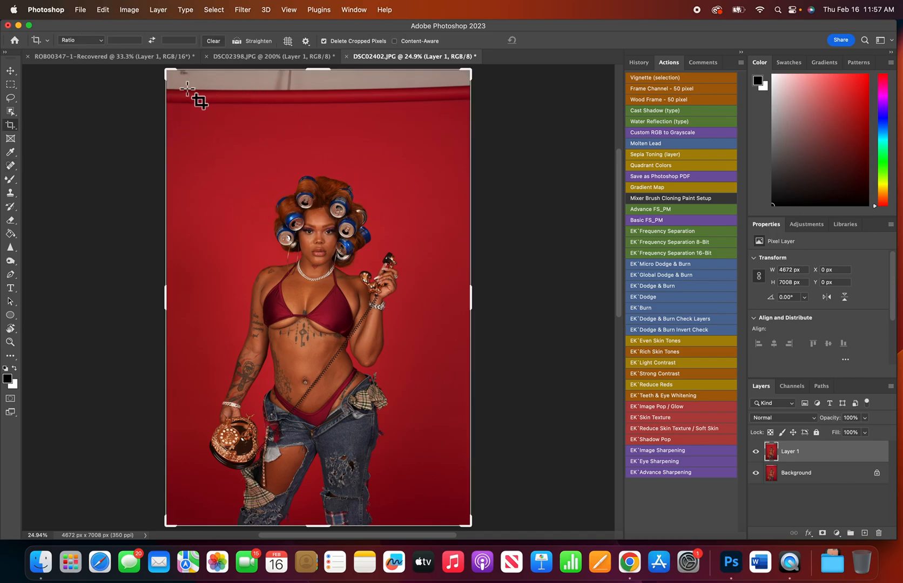
{"action": "left_click_drag", "start_coordinate": [178, 118], "coordinate": [461, 501]}
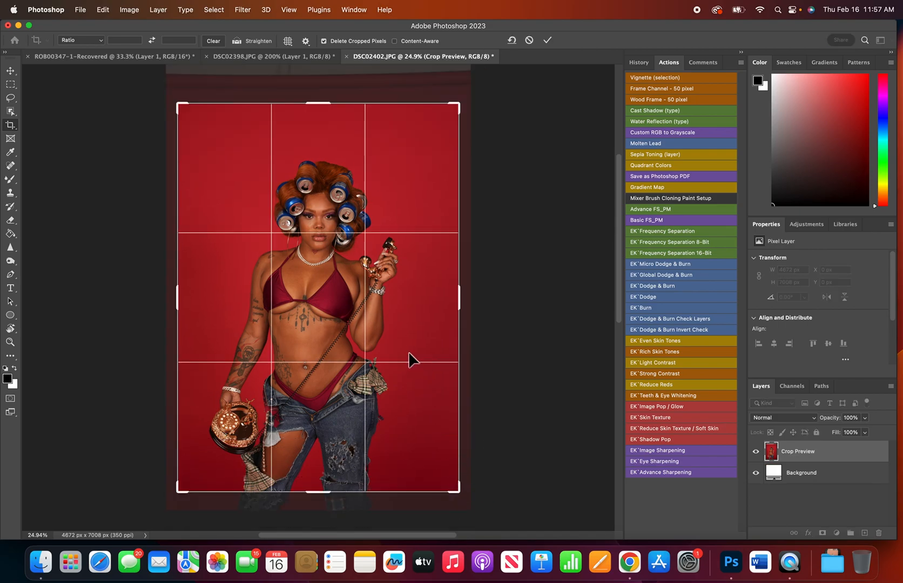
{"action": "key", "text": "Return"}
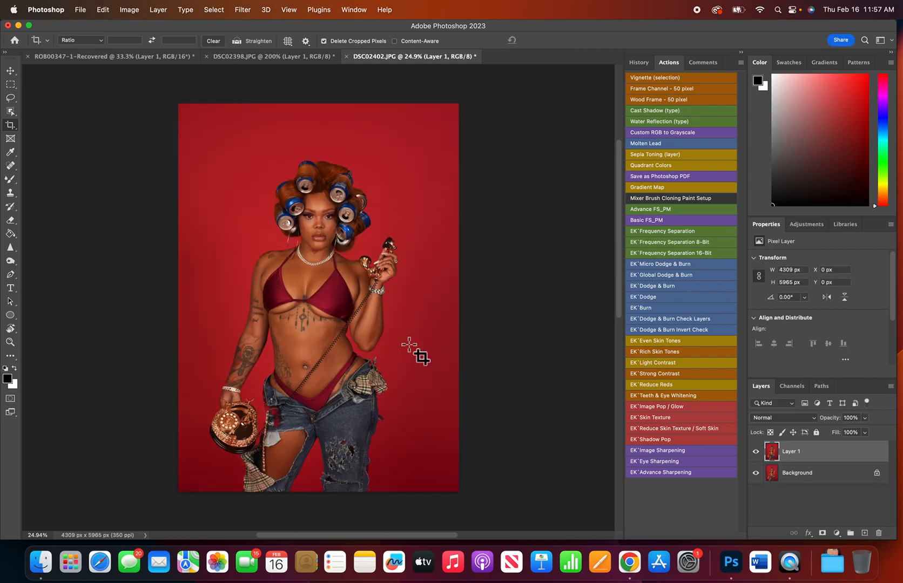
Examine the cropped portrait in full-screen mode, first as a whole and then close up on the upper body and face.
{"action": "key", "text": "f"}
{"action": "key", "text": "f"}
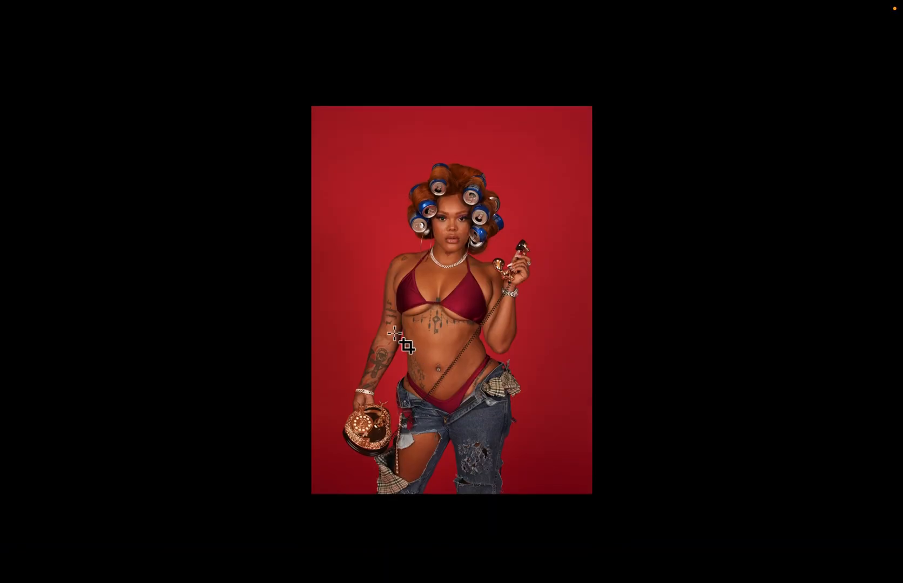
{"action": "key", "text": "super+0"}
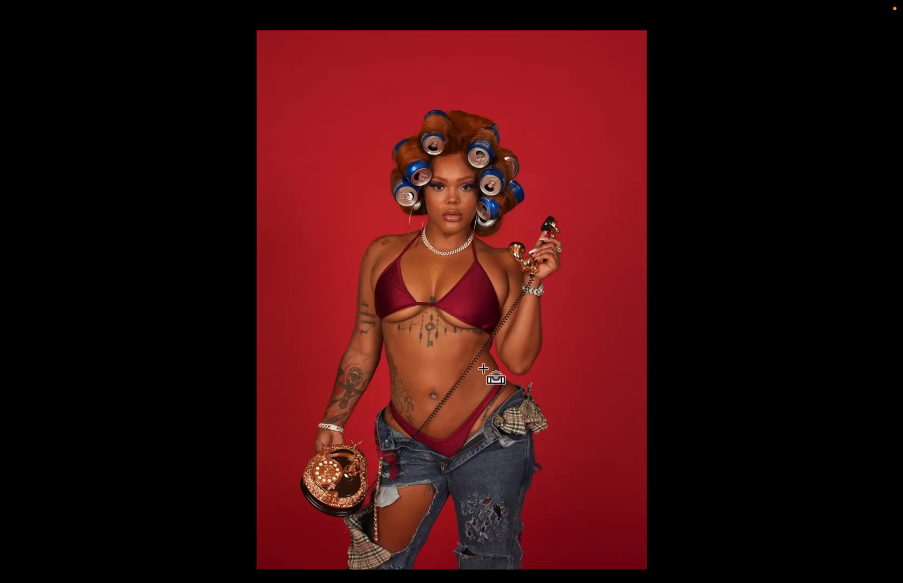
{"action": "key", "text": "super+plus"}
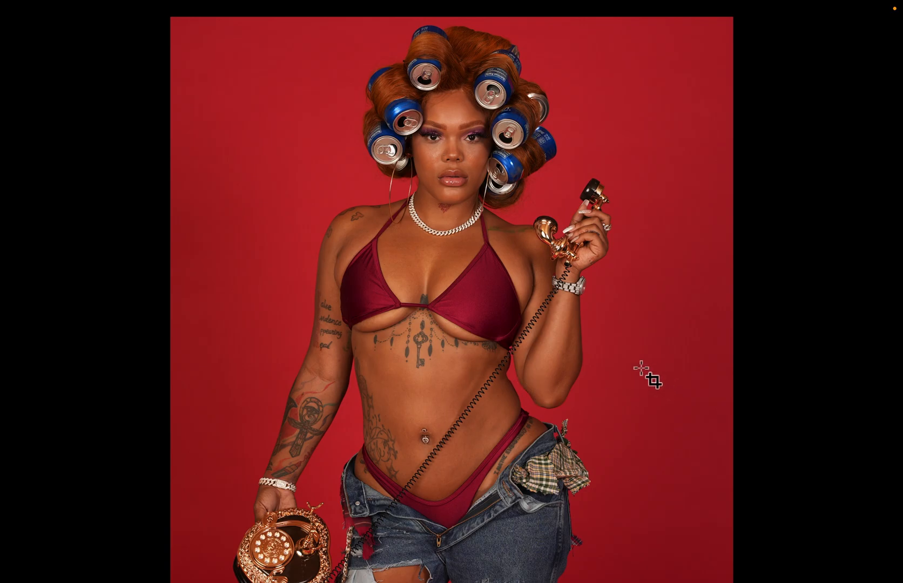
{"action": "key", "text": "super+plus"}
{"action": "scroll", "coordinate": [611, 369], "scroll_direction": "up", "scroll_amount": 3}
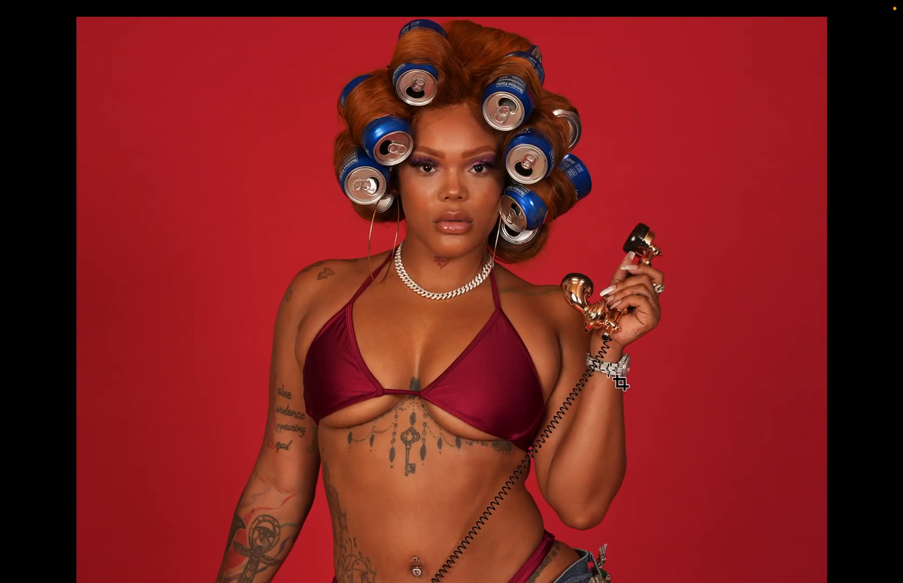
{"action": "key", "text": "super+plus"}
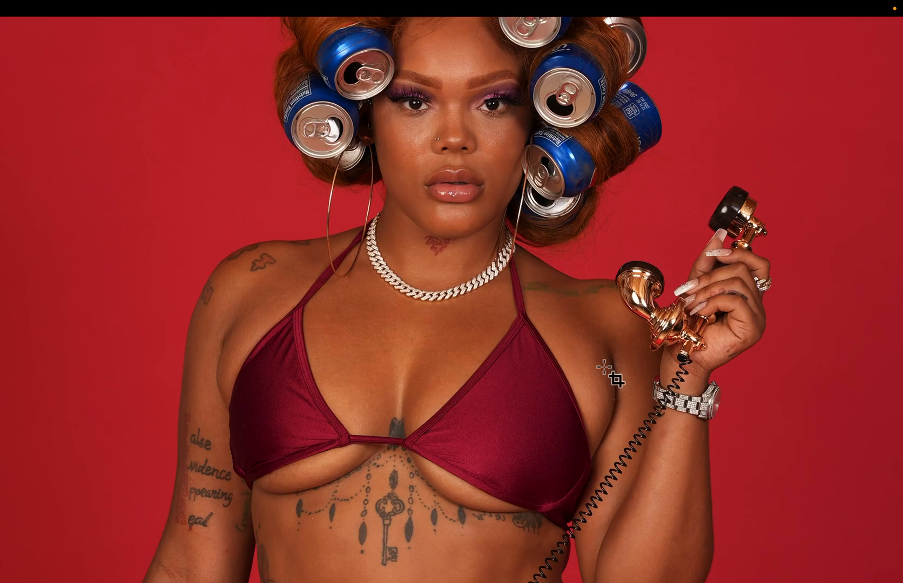
{"action": "key", "text": "super+plus"}
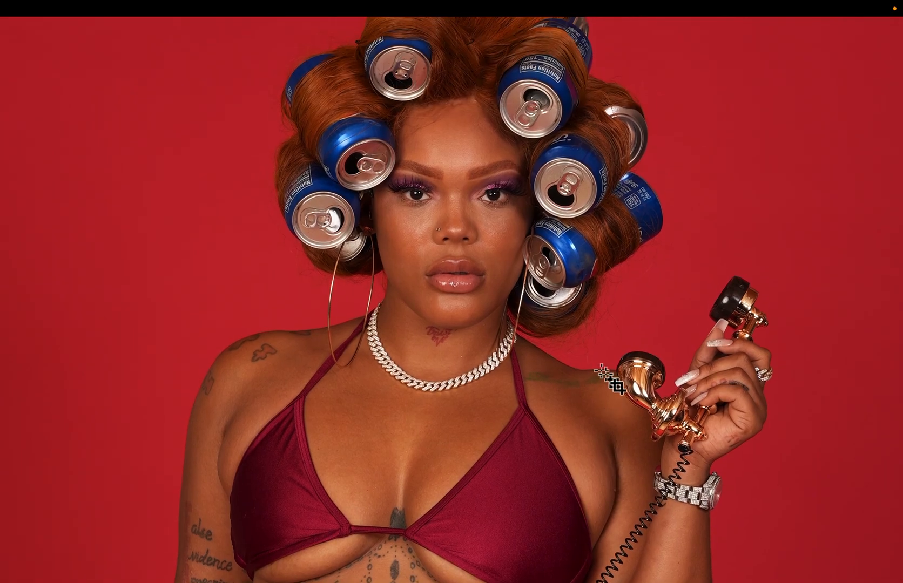
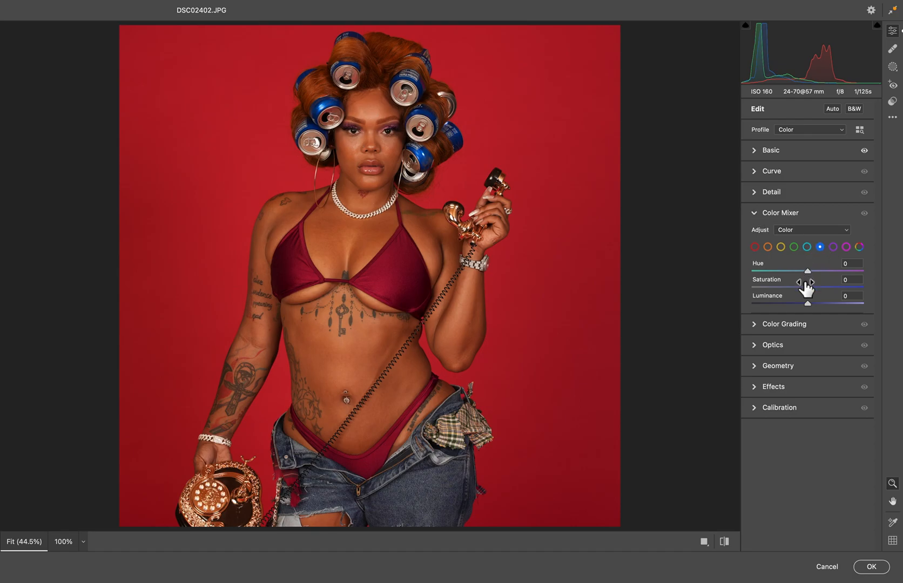
In the Color Mixer, set the blues' Saturation to about +36 and their Luminance to about +5.
{"action": "left_click_drag", "start_coordinate": [809, 290], "coordinate": [709, 294]}
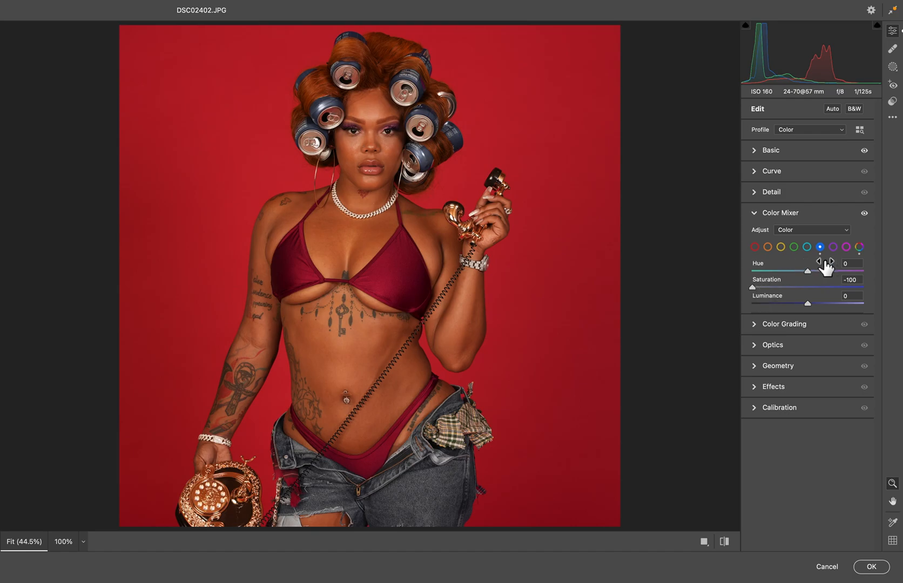
{"action": "left_click_drag", "start_coordinate": [760, 291], "coordinate": [876, 307]}
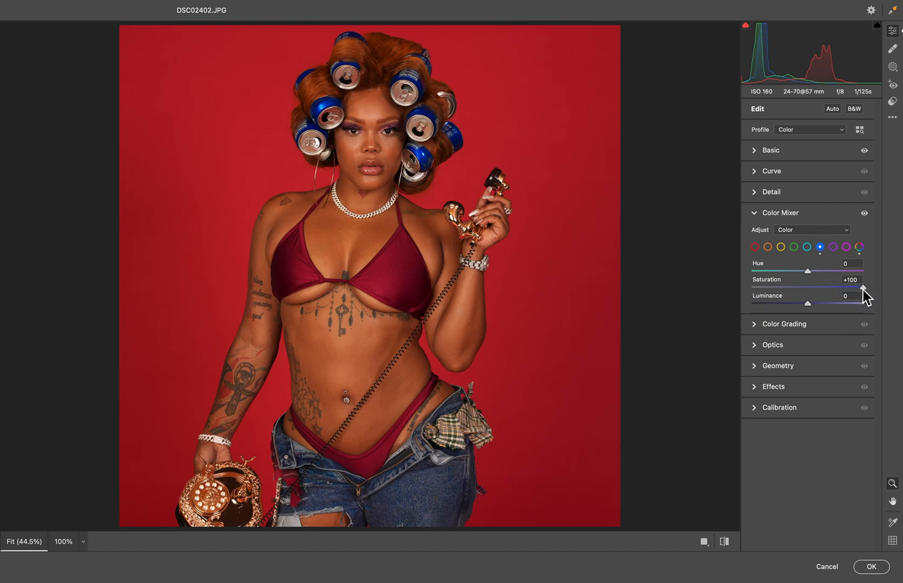
{"action": "left_click_drag", "start_coordinate": [862, 295], "coordinate": [702, 313]}
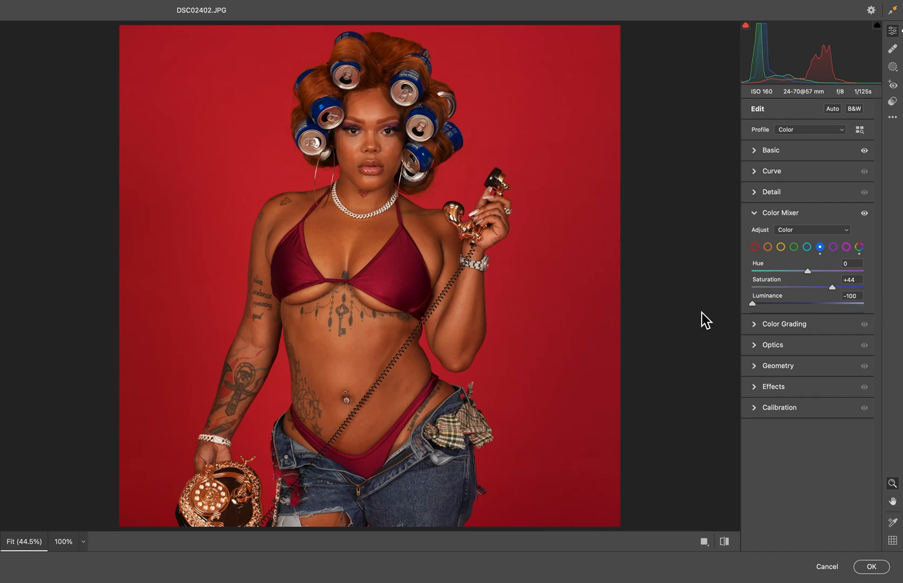
{"action": "left_click_drag", "start_coordinate": [763, 308], "coordinate": [811, 312]}
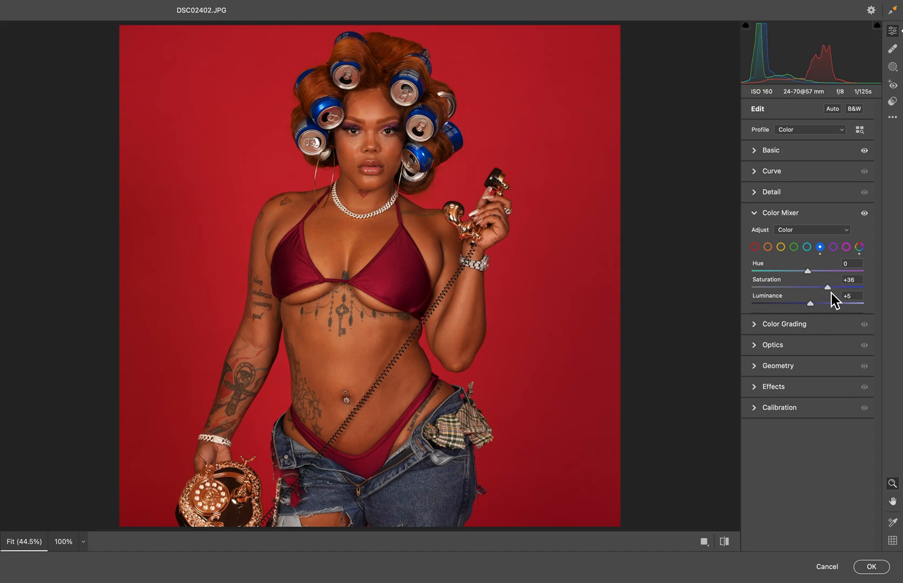
{"action": "left_click", "coordinate": [832, 293]}
Set the reds' Saturation to +10 in the Color Mixer, after trying a lower Luminance for them and undoing it.
{"action": "left_click", "coordinate": [755, 248]}
{"action": "left_click_drag", "start_coordinate": [812, 307], "coordinate": [660, 328]}
{"action": "key", "text": "super+z"}
{"action": "mouse_move", "coordinate": [808, 292]}
{"action": "left_mouse_down"}
{"action": "mouse_move", "coordinate": [825, 289]}
{"action": "mouse_move", "coordinate": [740, 309]}
{"action": "mouse_move", "coordinate": [815, 301]}
{"action": "left_mouse_up"}
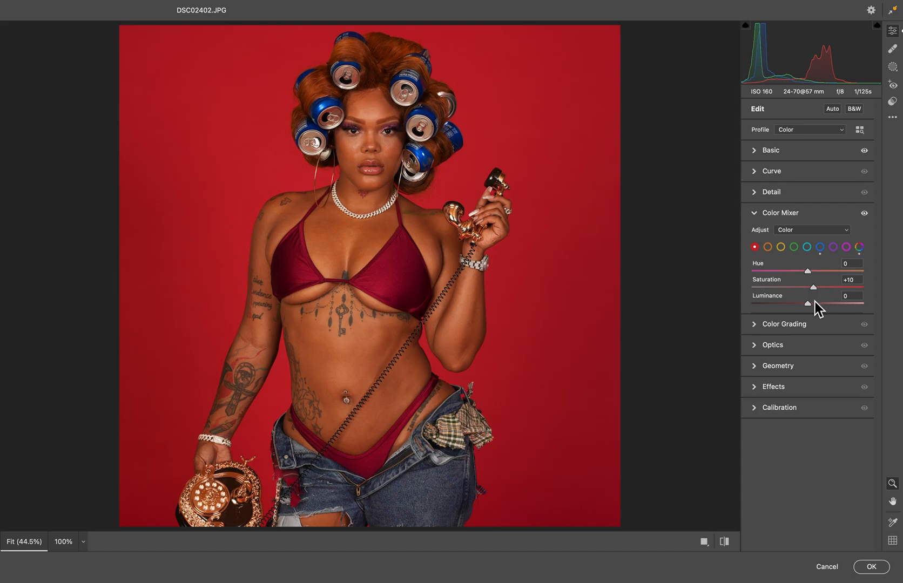
Try a Face Skin mask on Person 1 with Shadows +7, Whites +21 and Blacks +37, and delete all masks.
{"action": "left_click", "coordinate": [893, 68]}
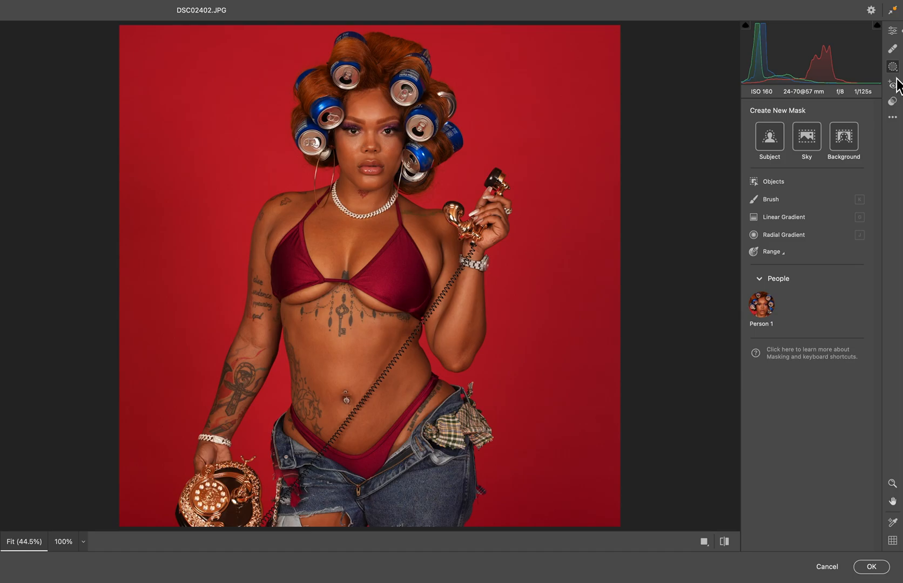
{"action": "mouse_move", "coordinate": [767, 328]}
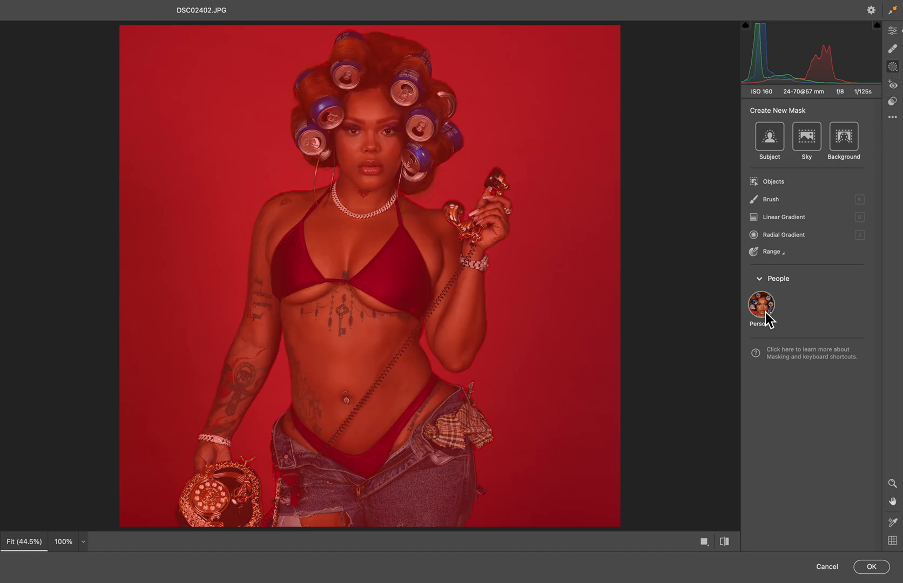
{"action": "left_click", "coordinate": [766, 314]}
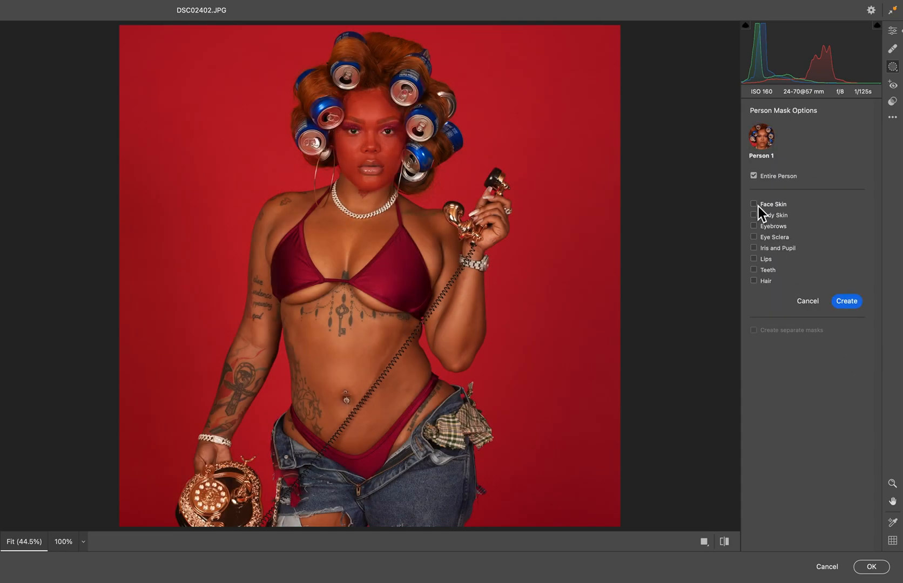
{"action": "left_click", "coordinate": [757, 207]}
{"action": "left_click", "coordinate": [848, 302]}
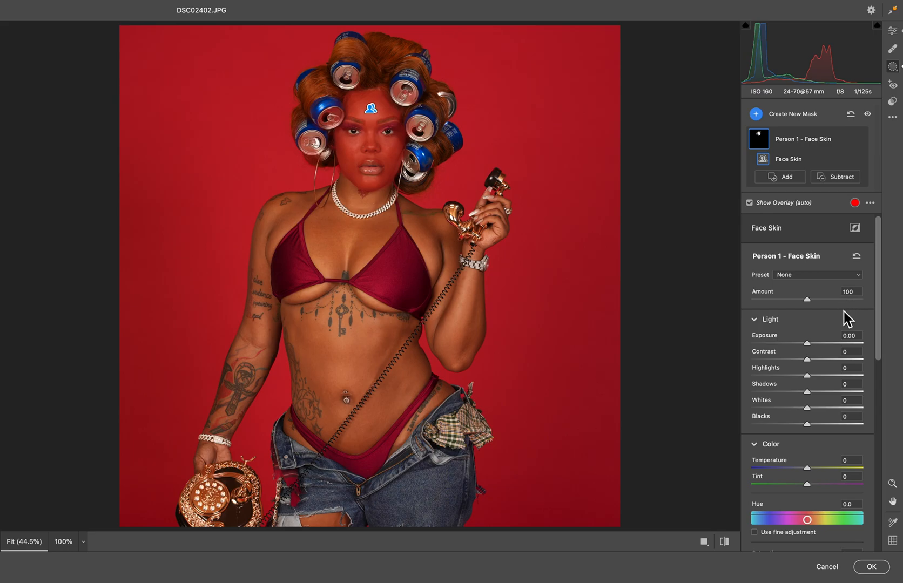
{"action": "left_click_drag", "start_coordinate": [819, 342], "coordinate": [825, 424]}
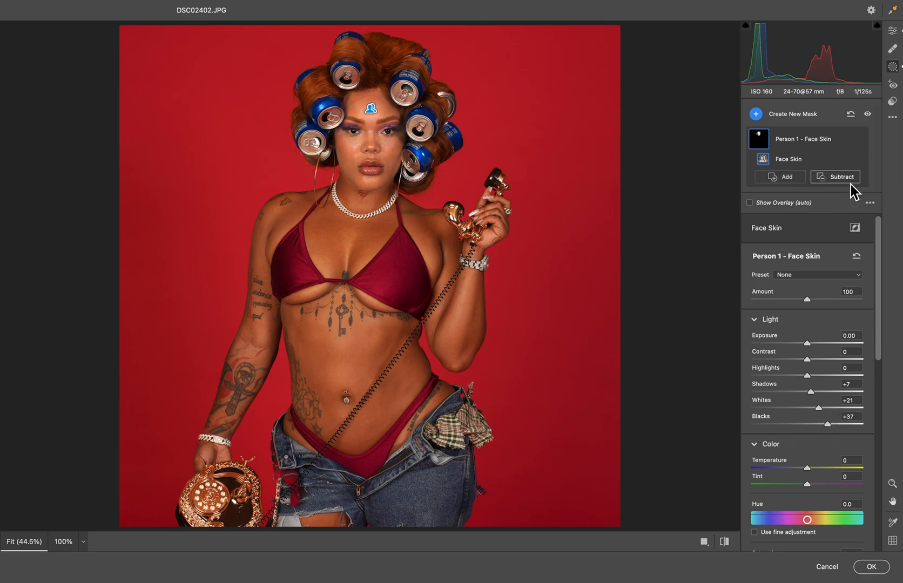
{"action": "left_click", "coordinate": [851, 146]}
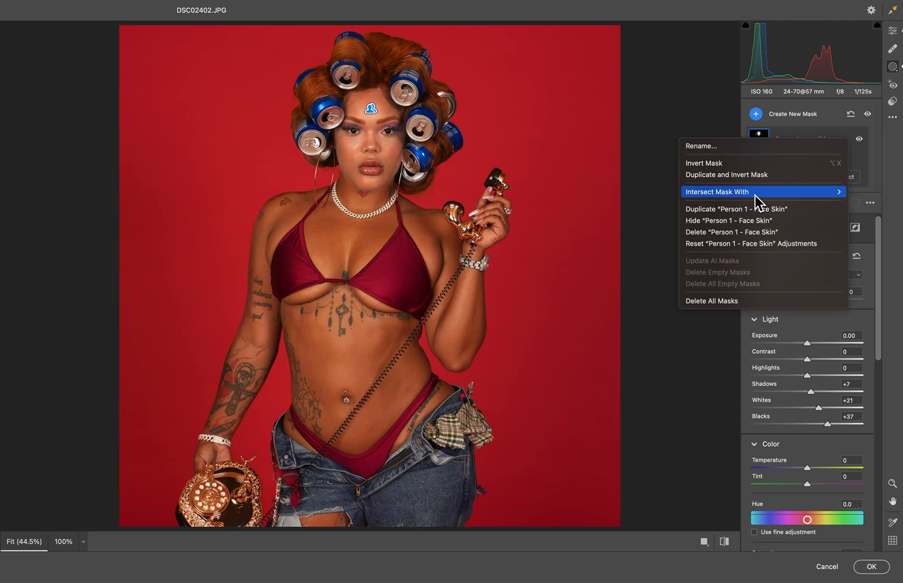
{"action": "left_click", "coordinate": [711, 301]}
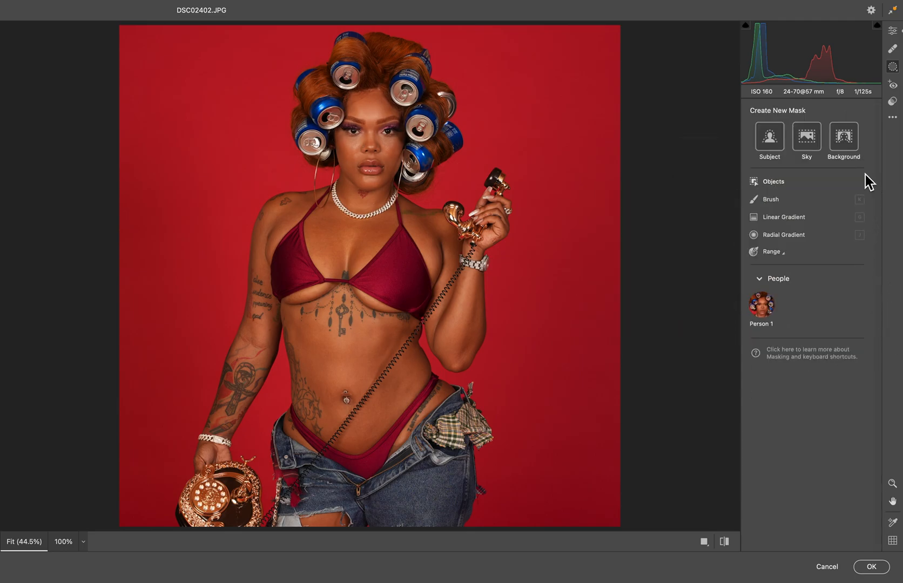
Paint a new brush mask over the face with Shadows at +13, and return to the general edit settings.
{"action": "left_click", "coordinate": [760, 201]}
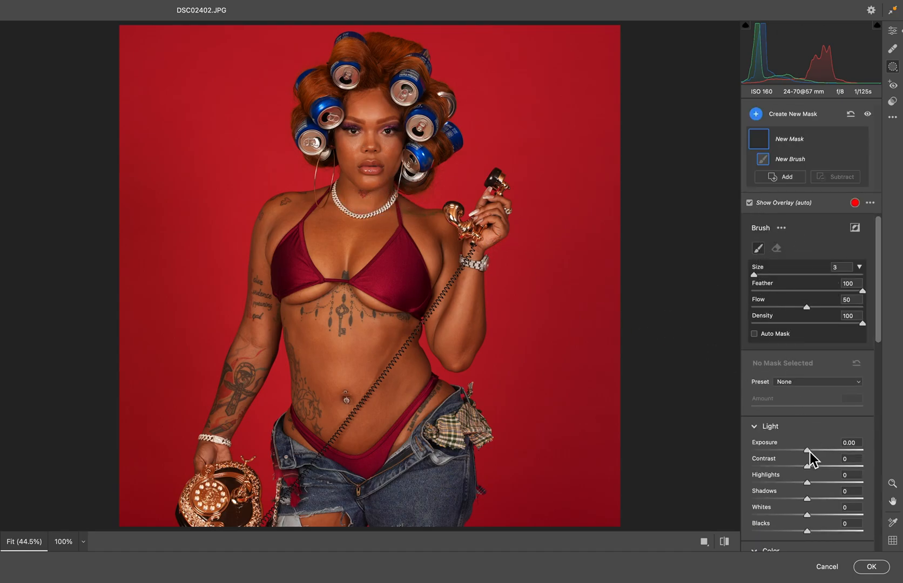
{"action": "left_click_drag", "start_coordinate": [808, 499], "coordinate": [815, 500]}
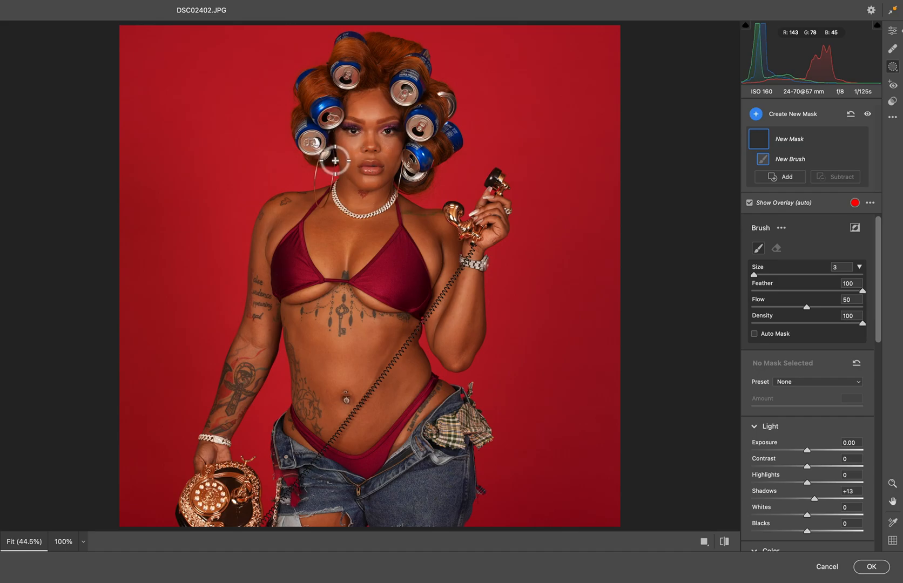
{"action": "mouse_move", "coordinate": [342, 162]}
{"action": "left_mouse_down"}
{"action": "mouse_move", "coordinate": [369, 225]}
{"action": "mouse_move", "coordinate": [391, 207]}
{"action": "left_mouse_up"}
{"action": "key", "text": "bracketleft"}
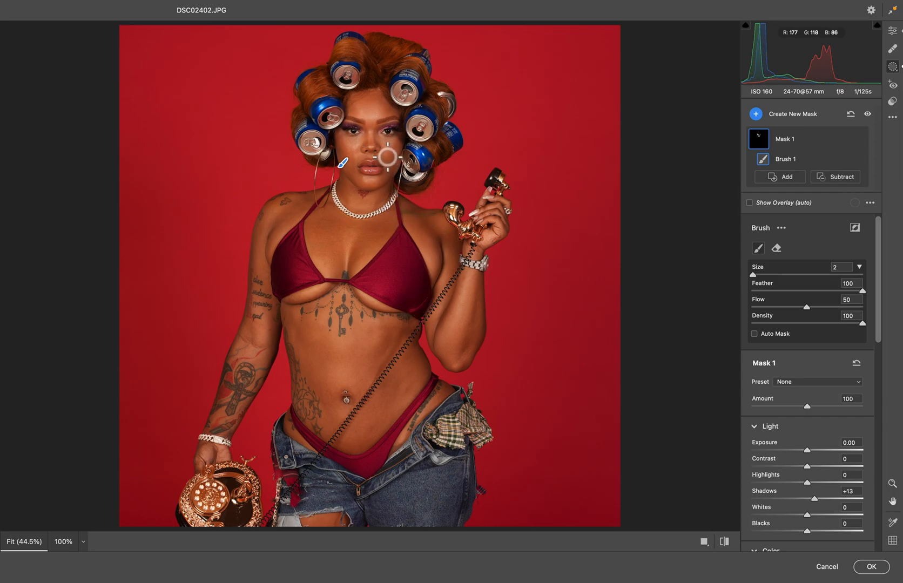
{"action": "left_click", "coordinate": [892, 30]}
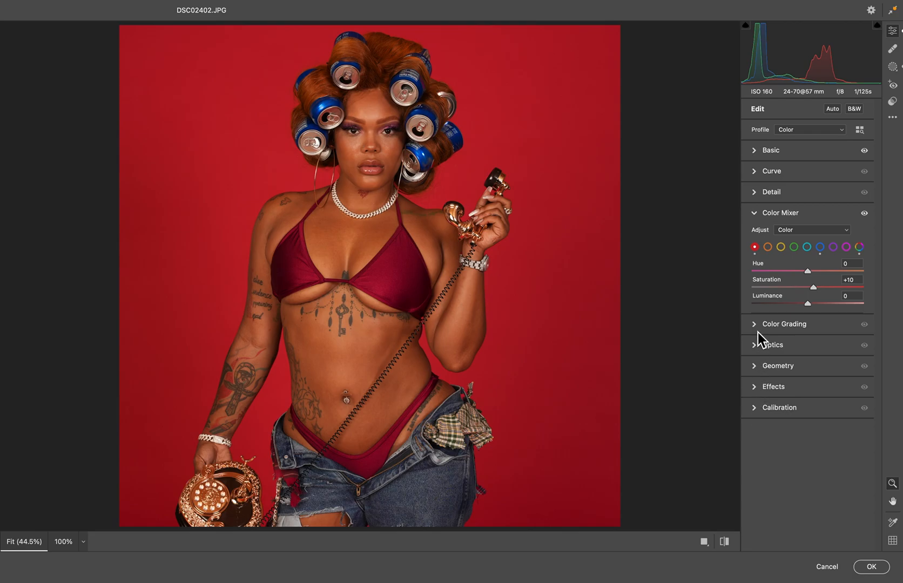
{"action": "left_click", "coordinate": [756, 388]}
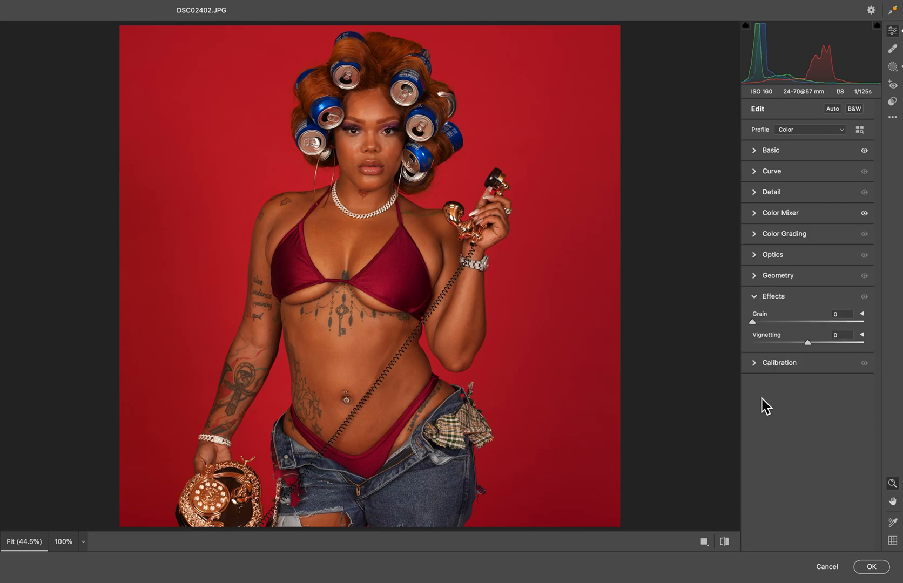
{"action": "left_click", "coordinate": [760, 297]}
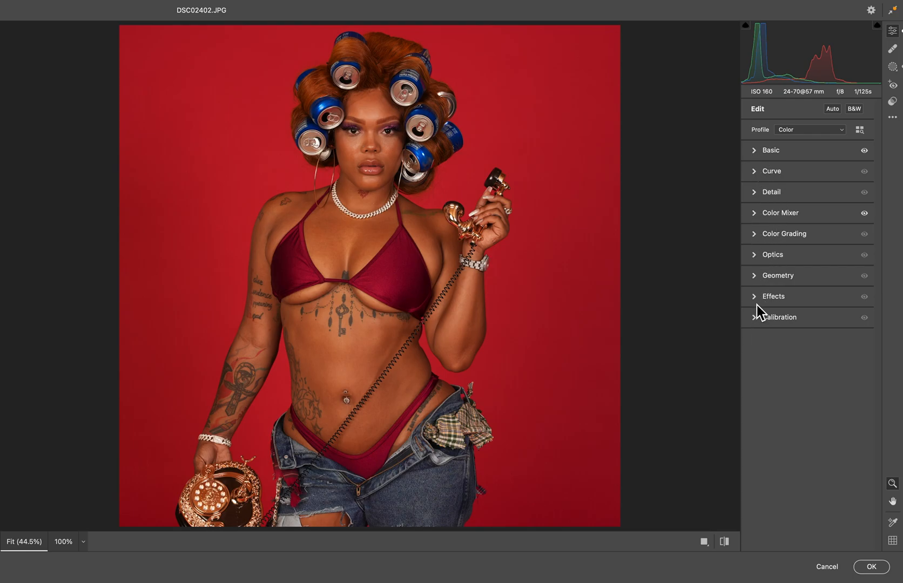
{"action": "left_click", "coordinate": [757, 302]}
{"action": "left_click", "coordinate": [755, 276]}
{"action": "left_click", "coordinate": [755, 256]}
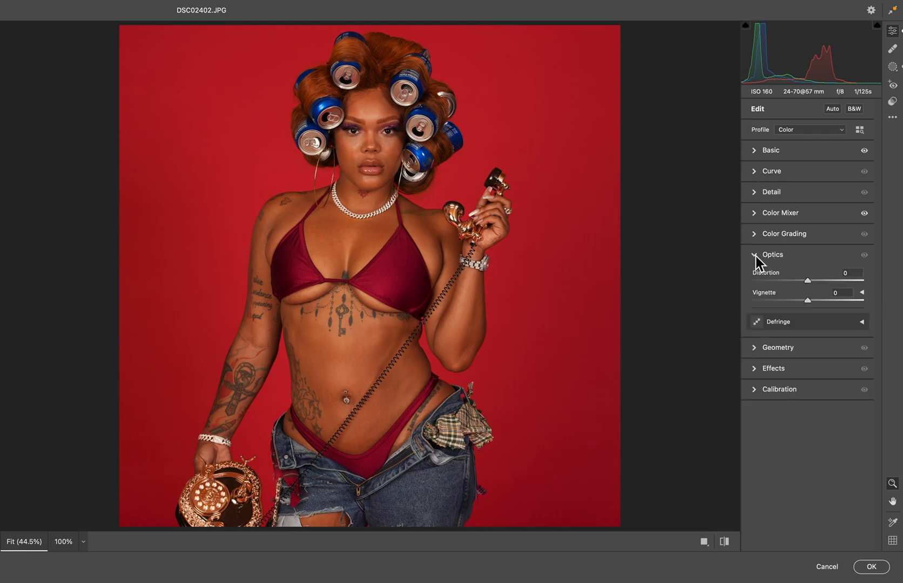
{"action": "left_click", "coordinate": [755, 257]}
{"action": "left_click", "coordinate": [755, 237]}
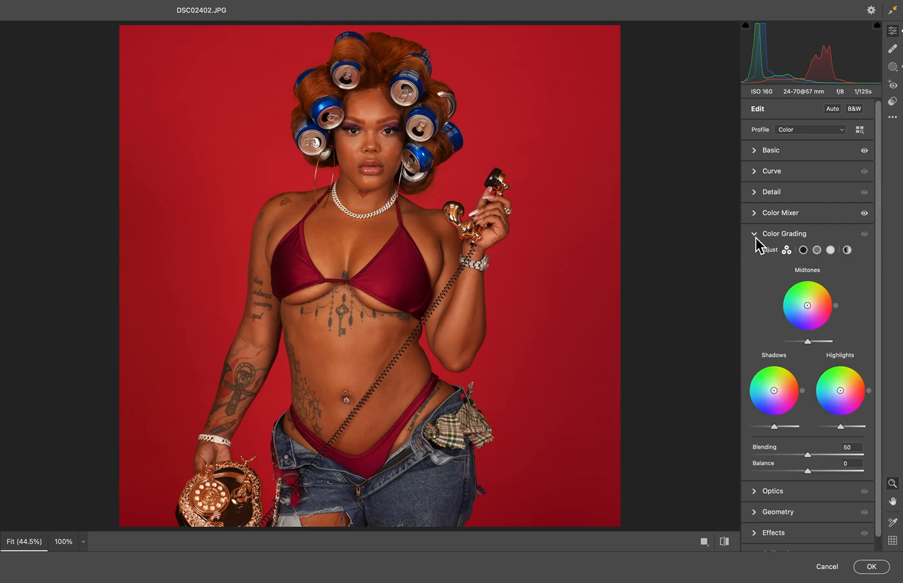
{"action": "left_click", "coordinate": [755, 238]}
Set Sharpening to 74 with Radius 1.3 and Detail 32, and Noise Reduction to 40 with Detail 18.
{"action": "left_click", "coordinate": [756, 189]}
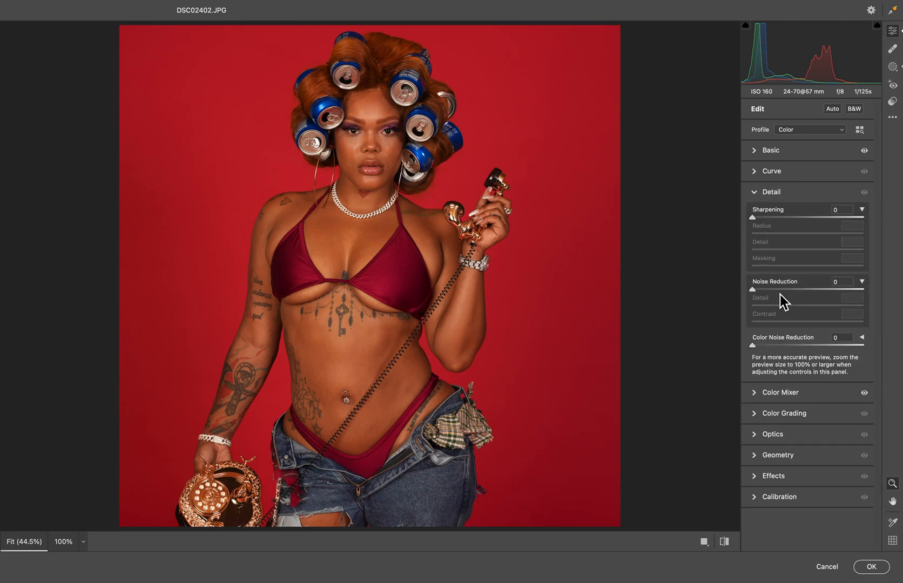
{"action": "left_click_drag", "start_coordinate": [753, 218], "coordinate": [780, 218]}
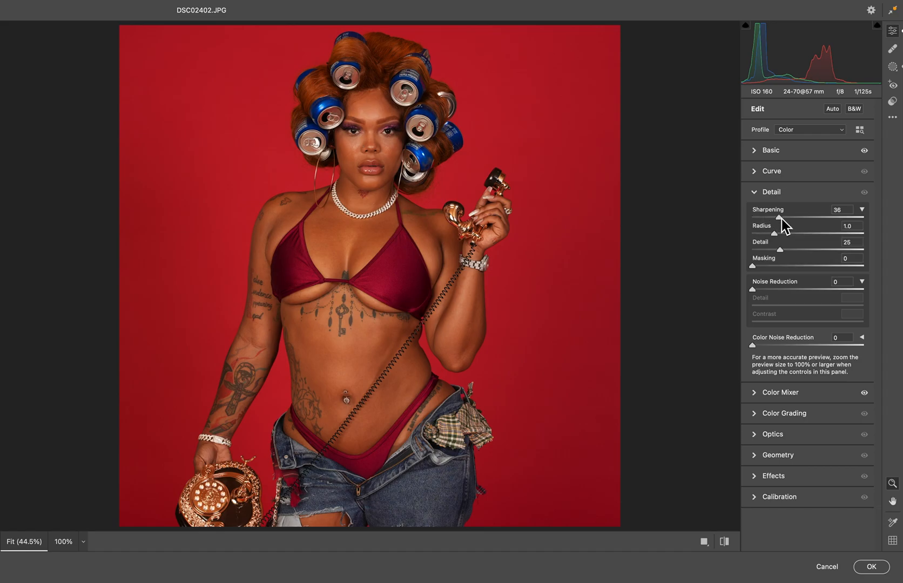
{"action": "left_click", "coordinate": [376, 177]}
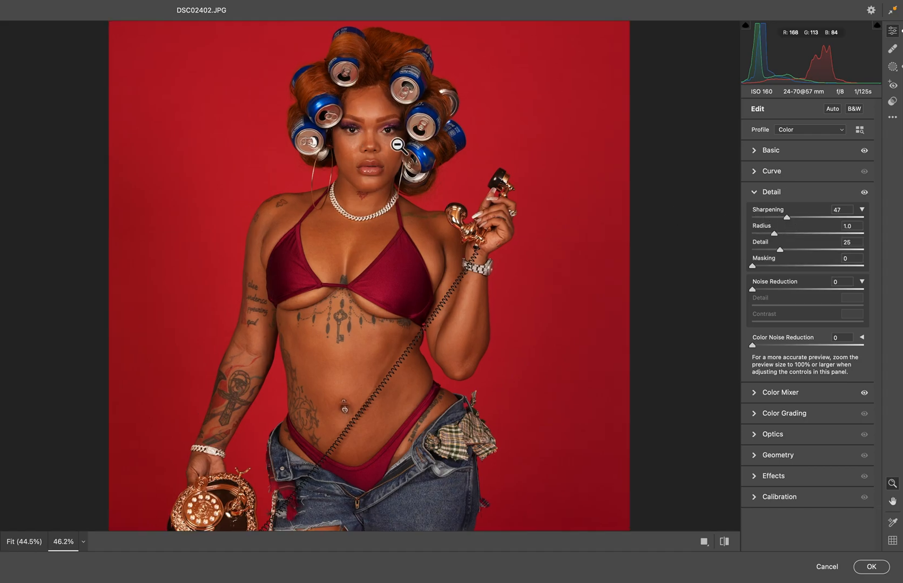
{"action": "left_click", "coordinate": [420, 165]}
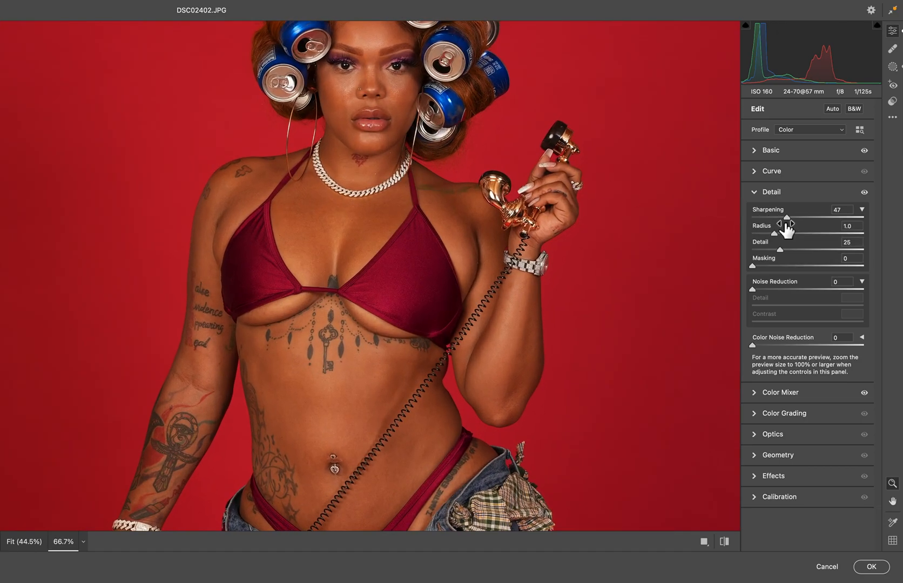
{"action": "left_click", "coordinate": [786, 216]}
{"action": "left_click", "coordinate": [794, 290]}
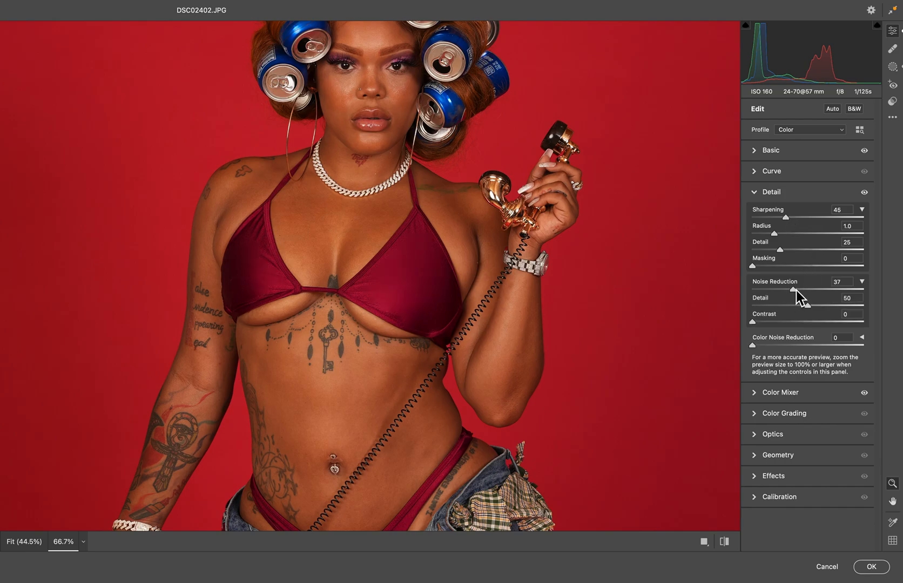
{"action": "left_click_drag", "start_coordinate": [799, 290], "coordinate": [780, 318]}
{"action": "left_click_drag", "start_coordinate": [786, 218], "coordinate": [793, 259]}
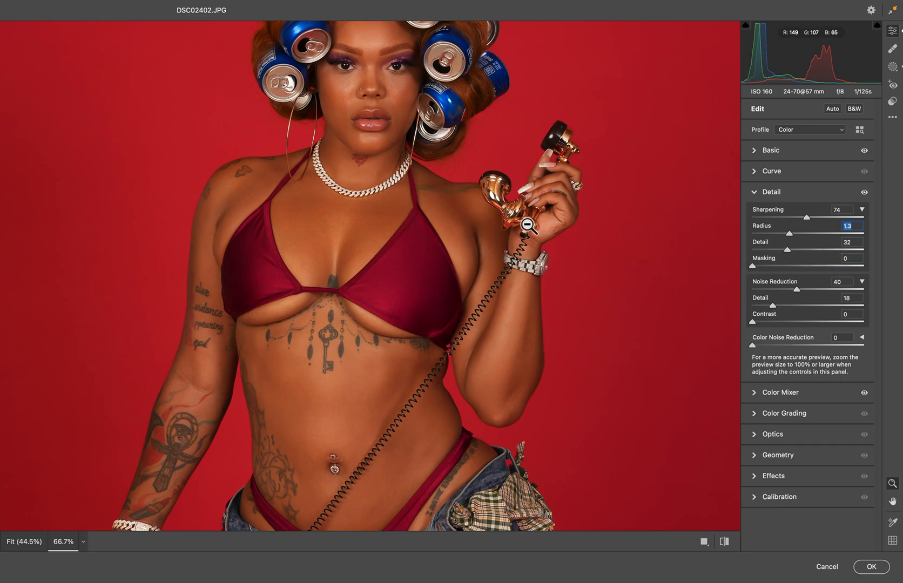
Raise Color Noise Reduction to a little under half of its range.
{"action": "scroll", "coordinate": [551, 281], "scroll_direction": "up", "scroll_amount": 3}
{"action": "scroll", "coordinate": [551, 281], "scroll_direction": "up", "scroll_amount": 3}
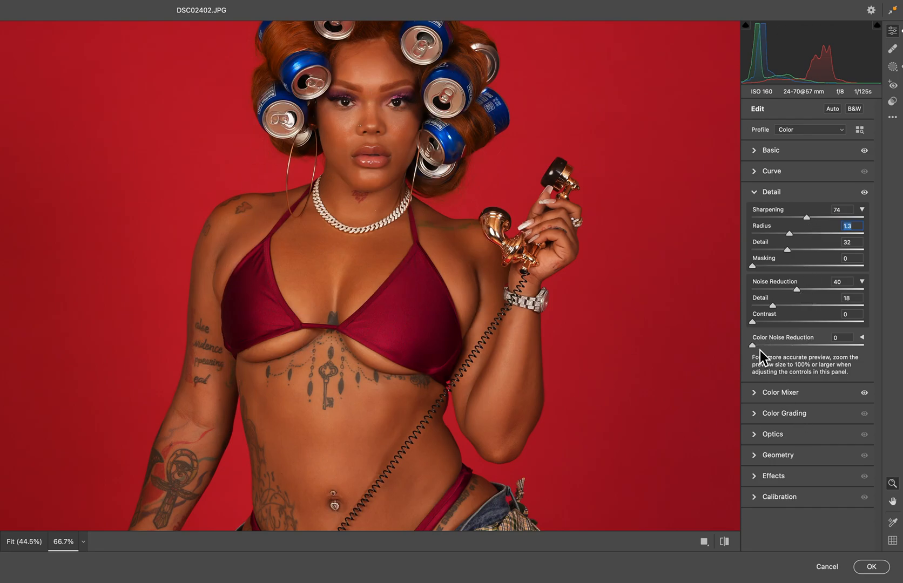
{"action": "left_click", "coordinate": [802, 346]}
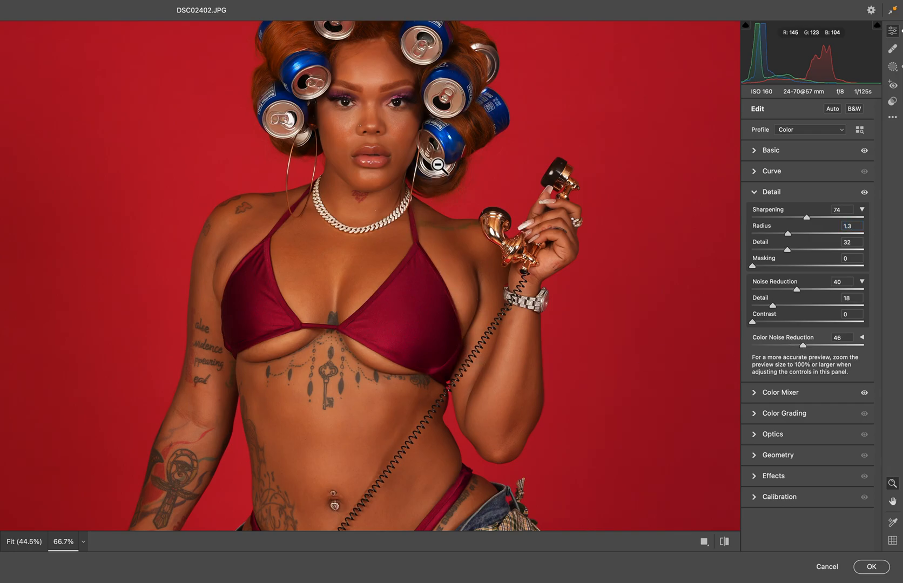
In the Basic adjustments, set Contrast to +7, Shadows to +12 and Blacks to -9.
{"action": "left_click", "coordinate": [759, 153]}
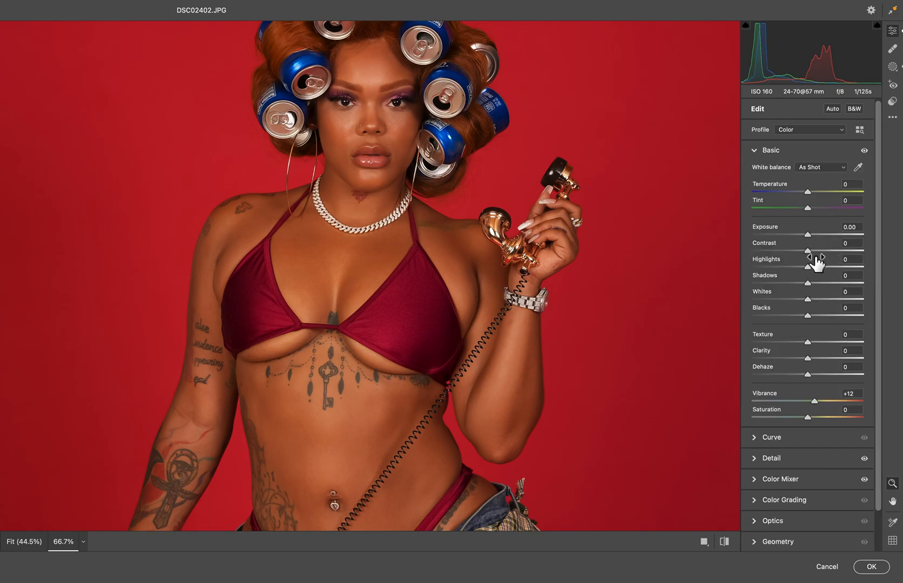
{"action": "left_click_drag", "start_coordinate": [811, 252], "coordinate": [816, 253]}
{"action": "left_click", "coordinate": [434, 254]}
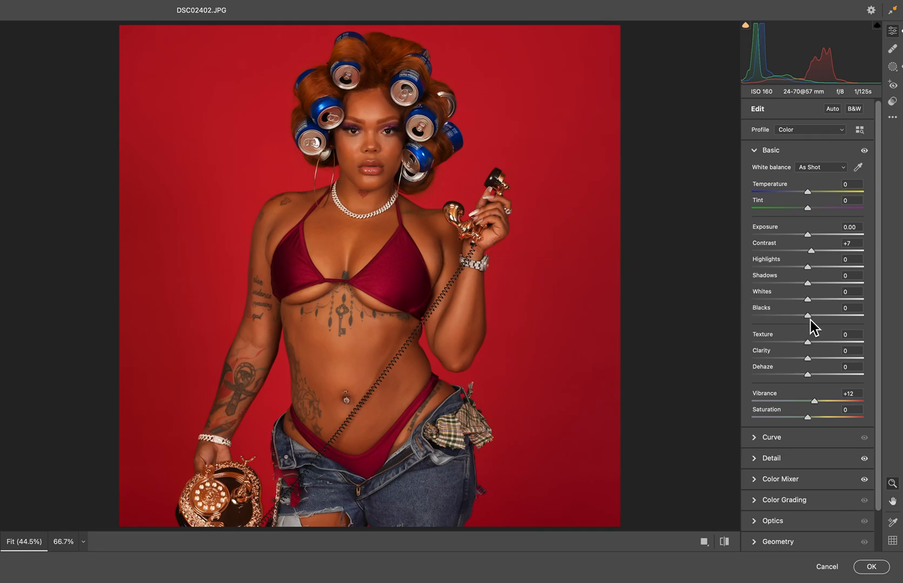
{"action": "left_click_drag", "start_coordinate": [811, 320], "coordinate": [819, 294]}
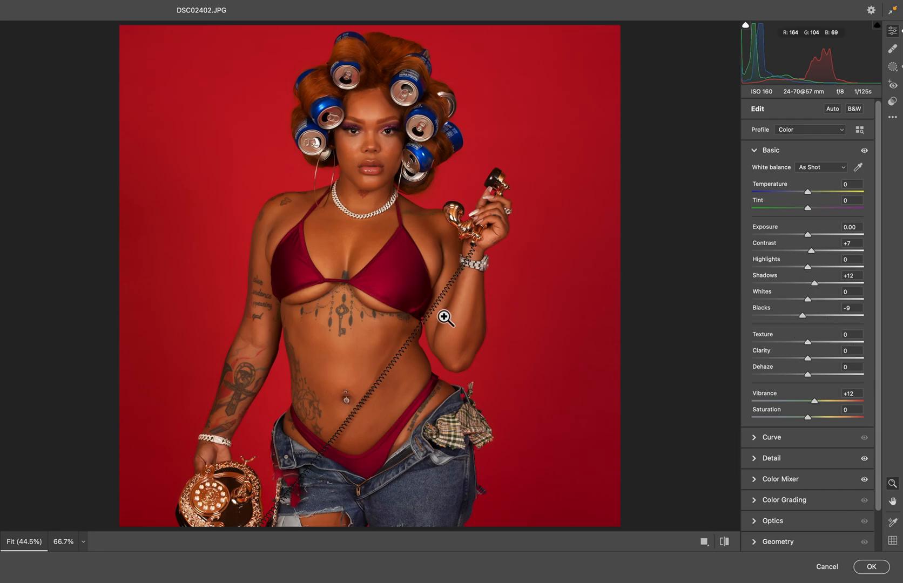
Check the face and upper body up close at 100%, and apply all Camera Raw adjustments to Layer 1.
{"action": "left_click", "coordinate": [357, 207]}
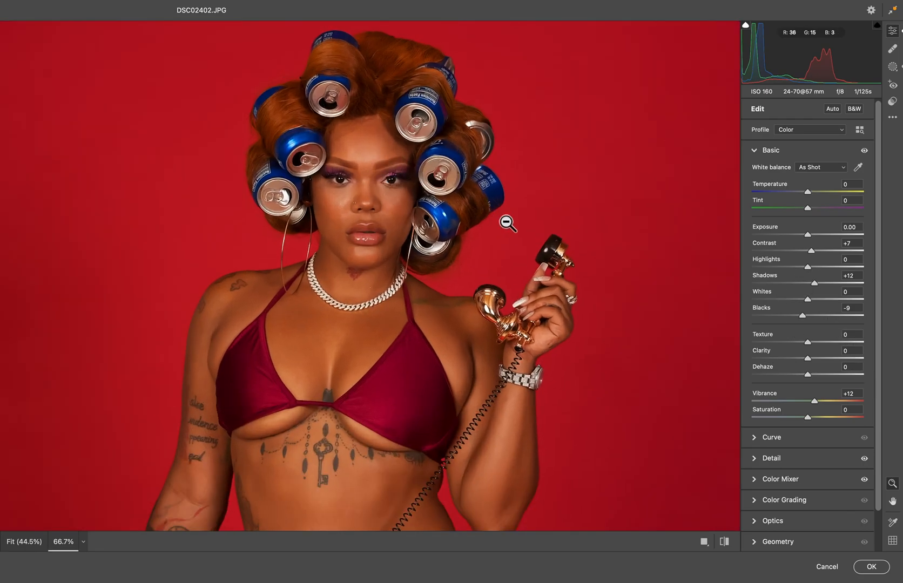
{"action": "left_click_drag", "start_coordinate": [506, 219], "coordinate": [521, 237]}
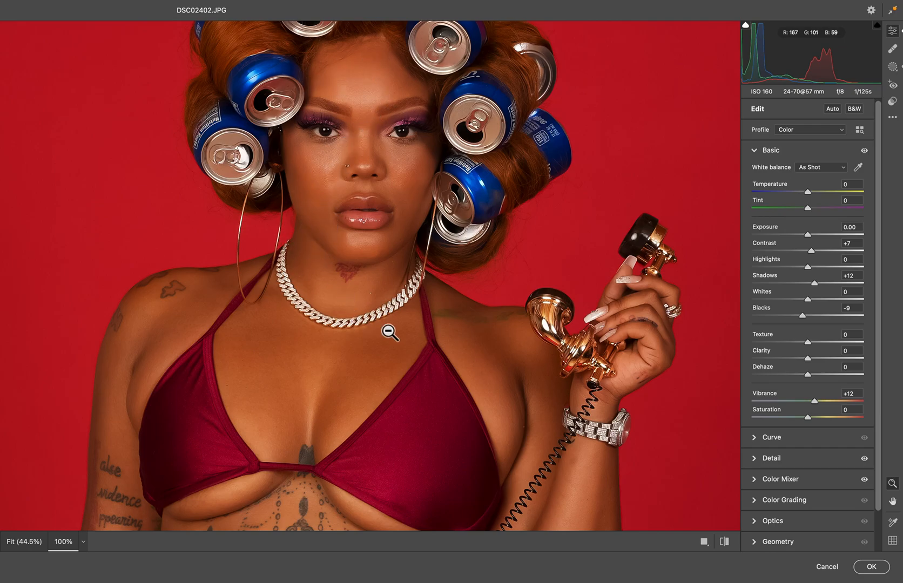
{"action": "left_click", "coordinate": [502, 314]}
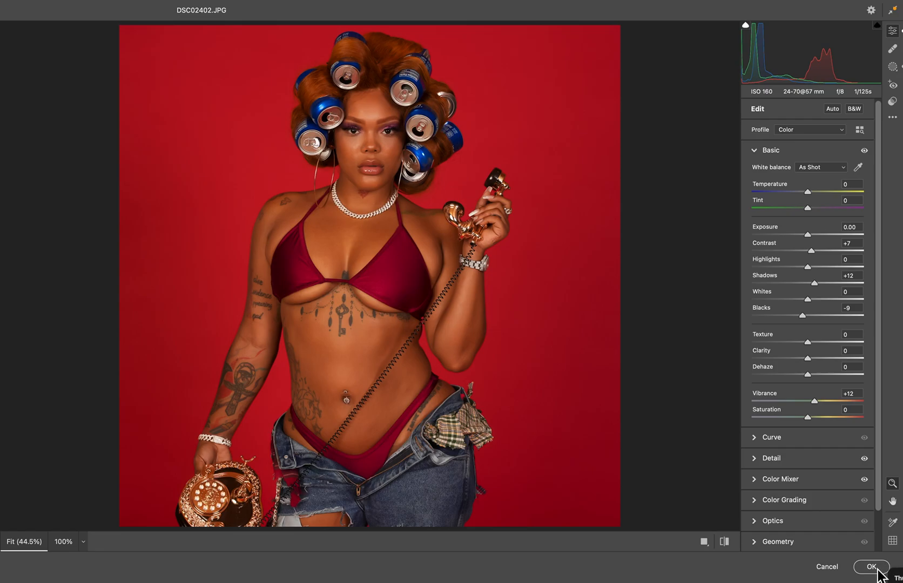
{"action": "mouse_move", "coordinate": [781, 564]}
{"action": "key", "text": "Return"}
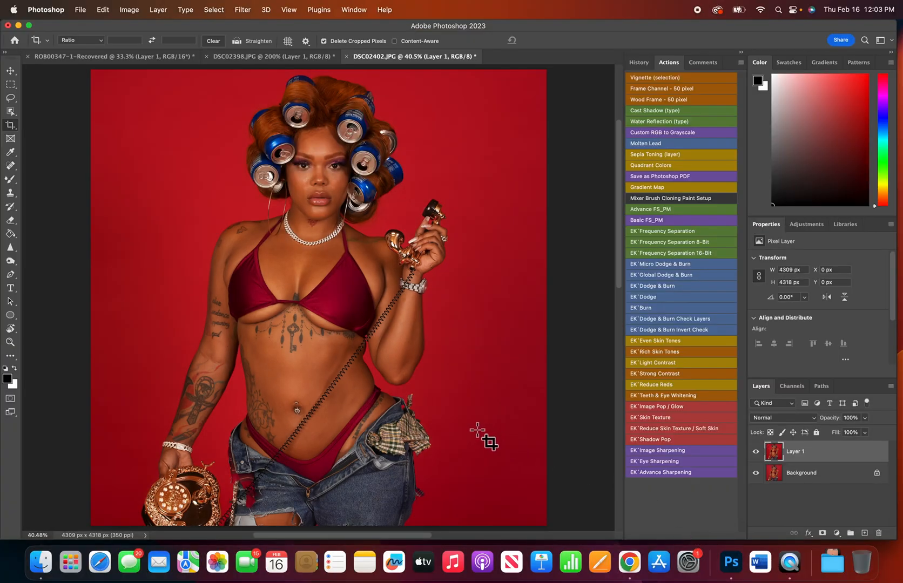
Compare the portrait with and without the Camera Raw adjustments on Layer 1.
{"action": "left_click", "coordinate": [757, 453]}
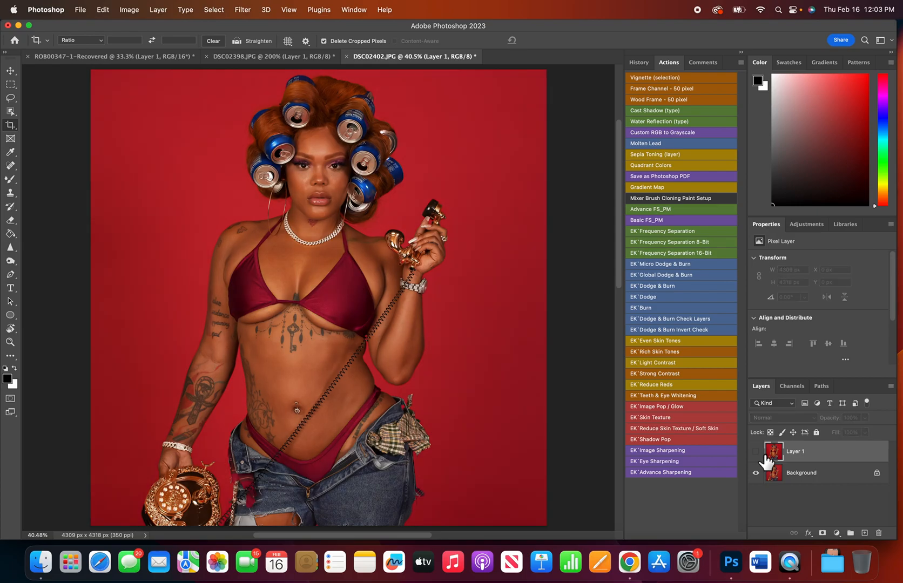
{"action": "left_click", "coordinate": [756, 452]}
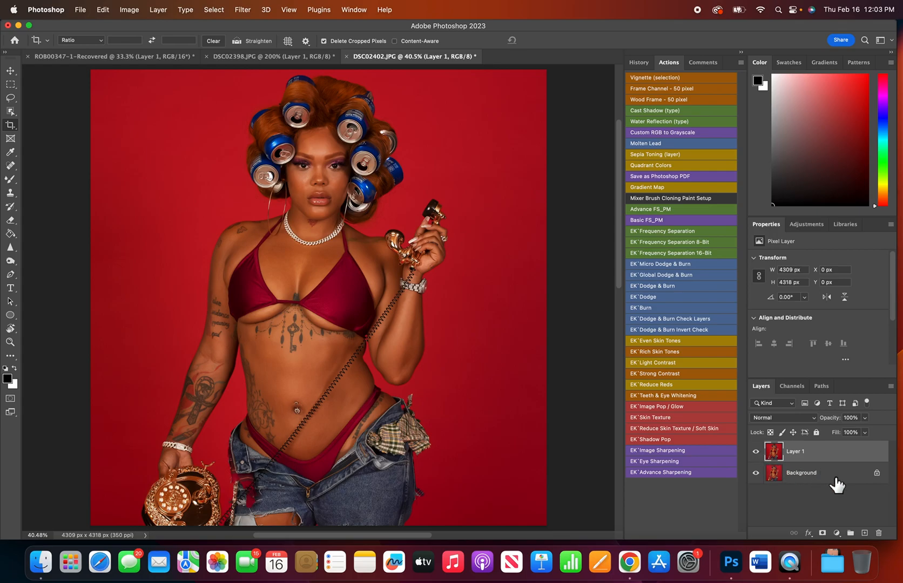
{"action": "left_click", "coordinate": [9, 162]}
{"action": "left_click", "coordinate": [9, 161]}
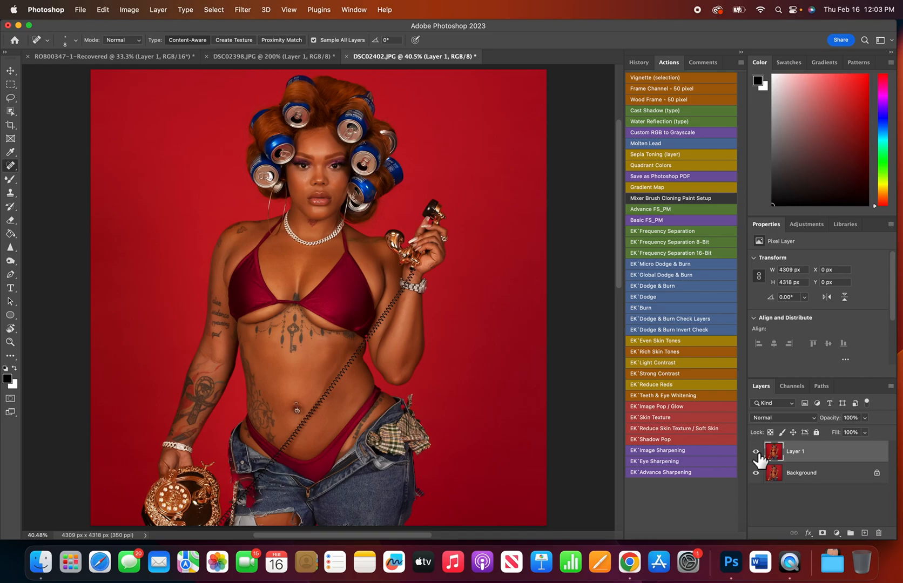
{"action": "left_click", "coordinate": [242, 10]}
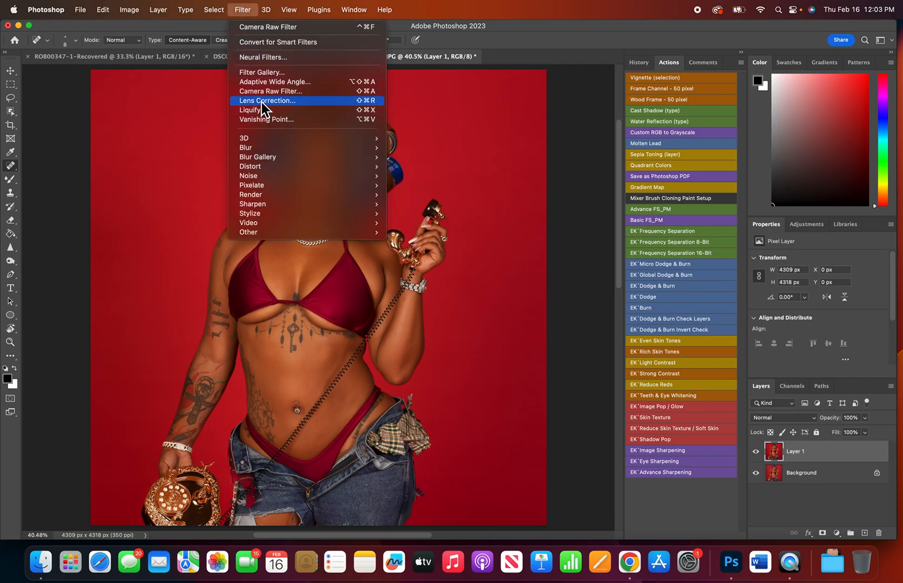
{"action": "left_click", "coordinate": [238, 11]}
{"action": "left_click", "coordinate": [238, 12]}
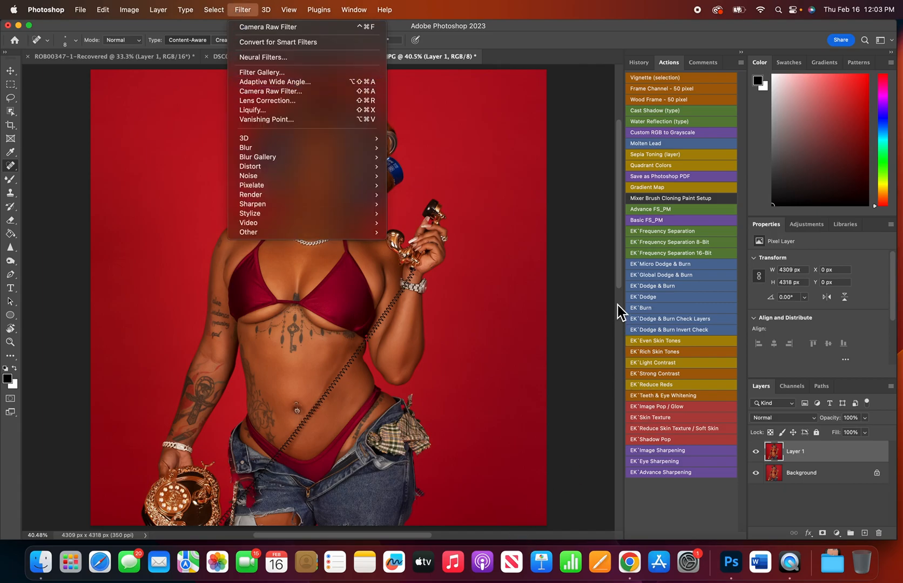
{"action": "left_click", "coordinate": [620, 291]}
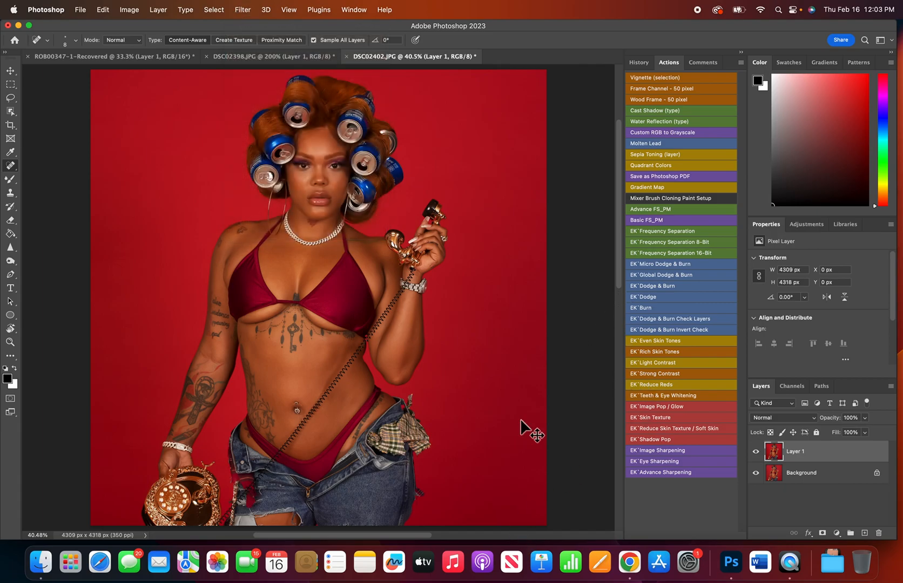
Run the EK Frequency Separation 8-Bit action with a Dust & Scratches radius of 18 pixels.
{"action": "key", "text": "super+minus"}
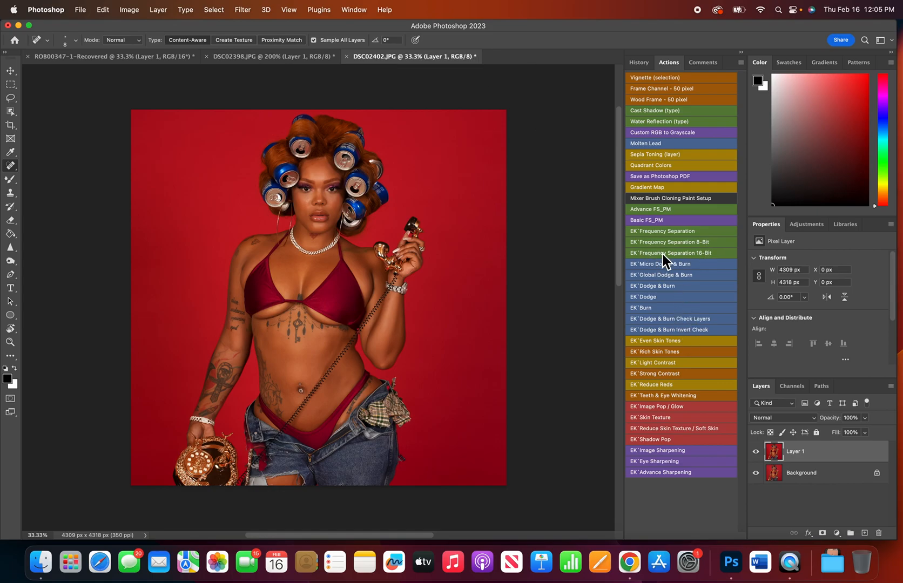
{"action": "left_click", "coordinate": [674, 245]}
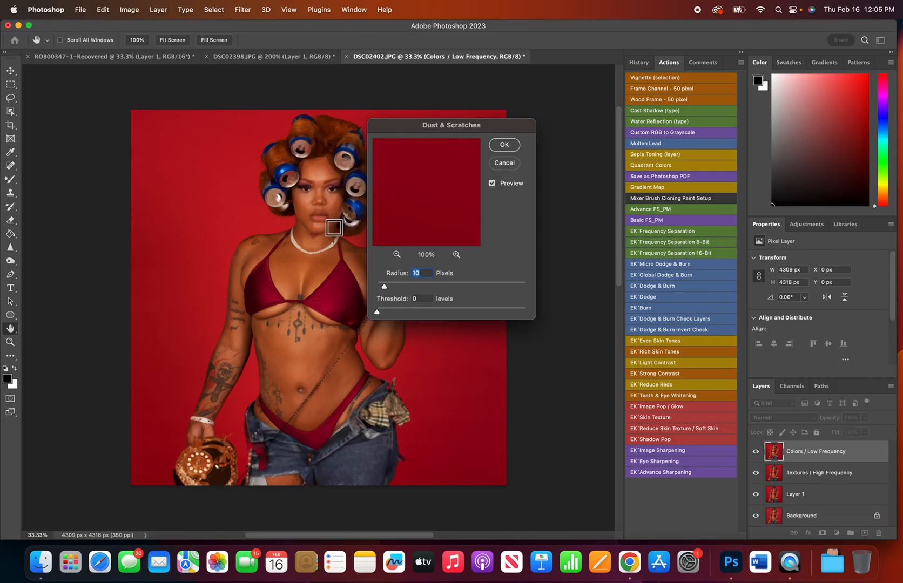
{"action": "left_click", "coordinate": [339, 199]}
{"action": "left_click_drag", "start_coordinate": [384, 286], "coordinate": [393, 289]}
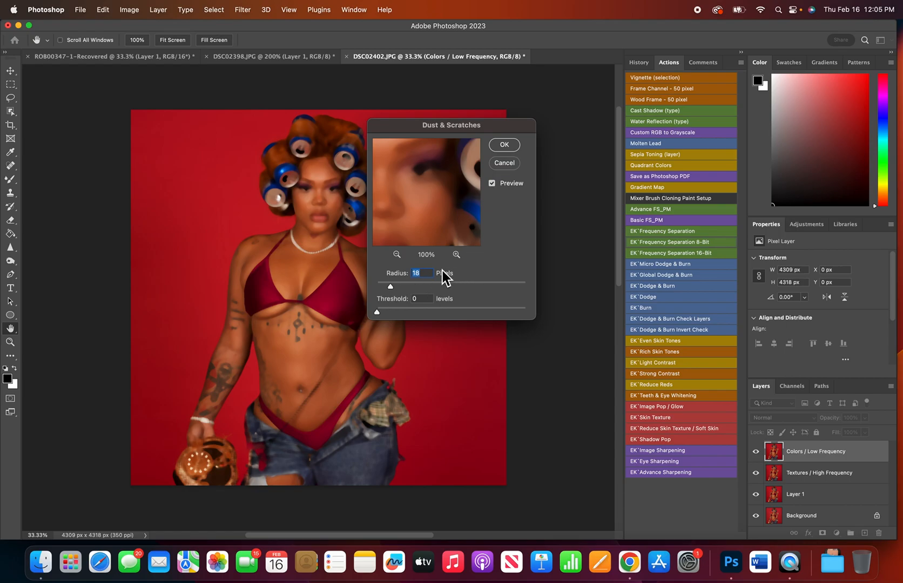
{"action": "left_click", "coordinate": [506, 148]}
Delete the Textures / High Frequency copy and Colors / Low Frequency copy layers from the frequency separation group.
{"action": "left_click", "coordinate": [769, 448]}
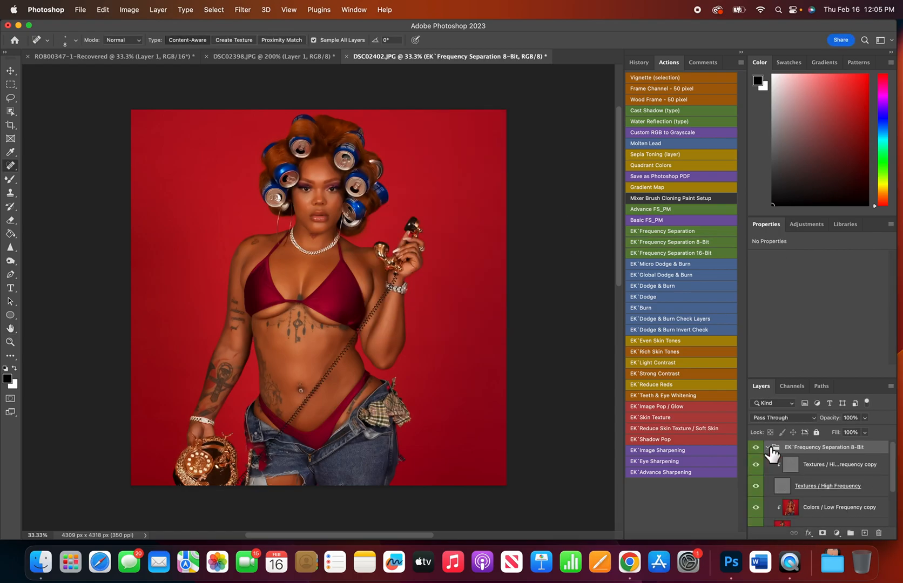
{"action": "left_click", "coordinate": [863, 467]}
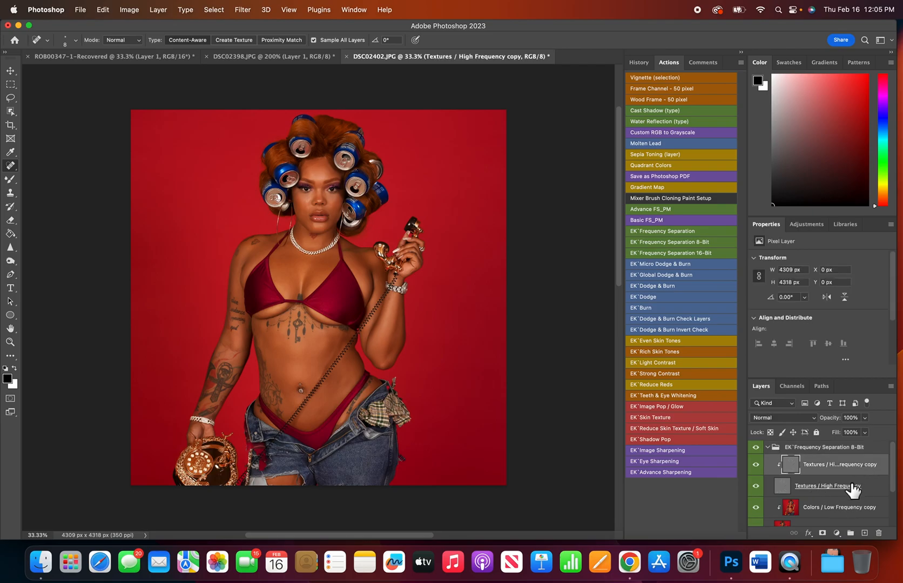
{"action": "key", "text": "Delete"}
{"action": "left_click", "coordinate": [849, 487]}
{"action": "key", "text": "Delete"}
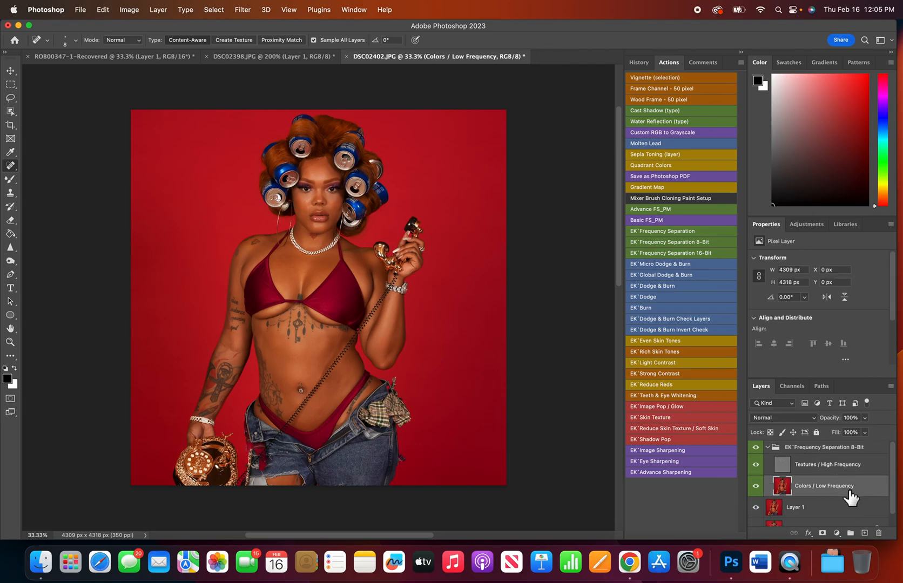
Hide the Textures / High Frequency layer and make Colors / Low Frequency the active layer.
{"action": "left_click", "coordinate": [802, 466]}
{"action": "left_click", "coordinate": [756, 465]}
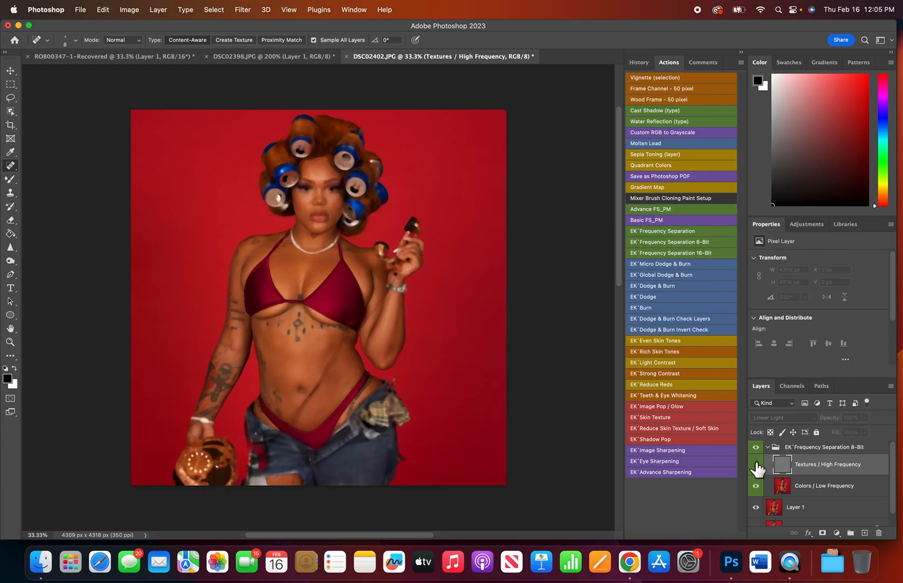
{"action": "left_click", "coordinate": [812, 486]}
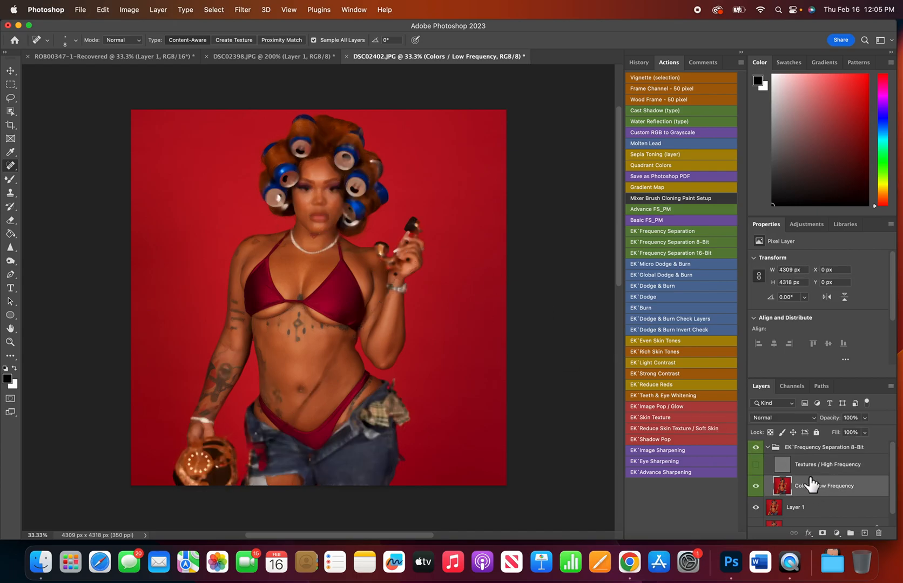
Blend the facial skin tones on the Colors / Low Frequency layer with the Mixer Brush at size 50.
{"action": "key", "text": "super+plus"}
{"action": "key", "text": "super+plus"}
{"action": "key", "text": "super+minus"}
{"action": "scroll", "coordinate": [352, 193], "scroll_direction": "up", "scroll_amount": 1}
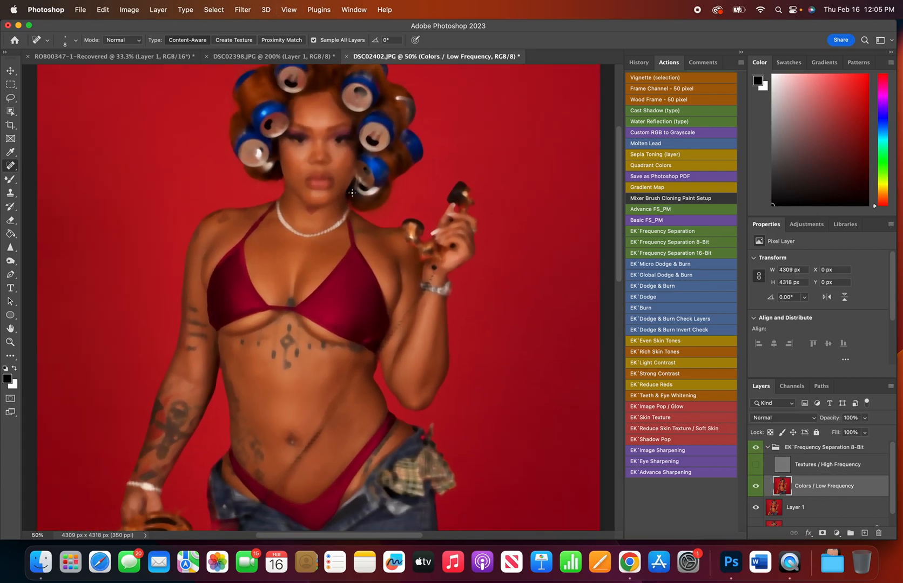
{"action": "scroll", "coordinate": [352, 192], "scroll_direction": "up", "scroll_amount": 2}
{"action": "left_click", "coordinate": [13, 180]}
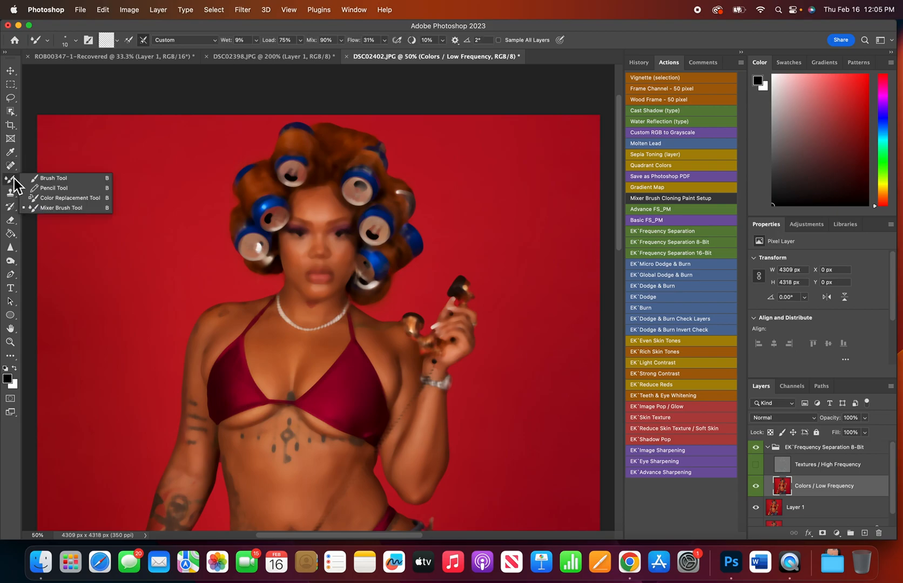
{"action": "left_click", "coordinate": [67, 208]}
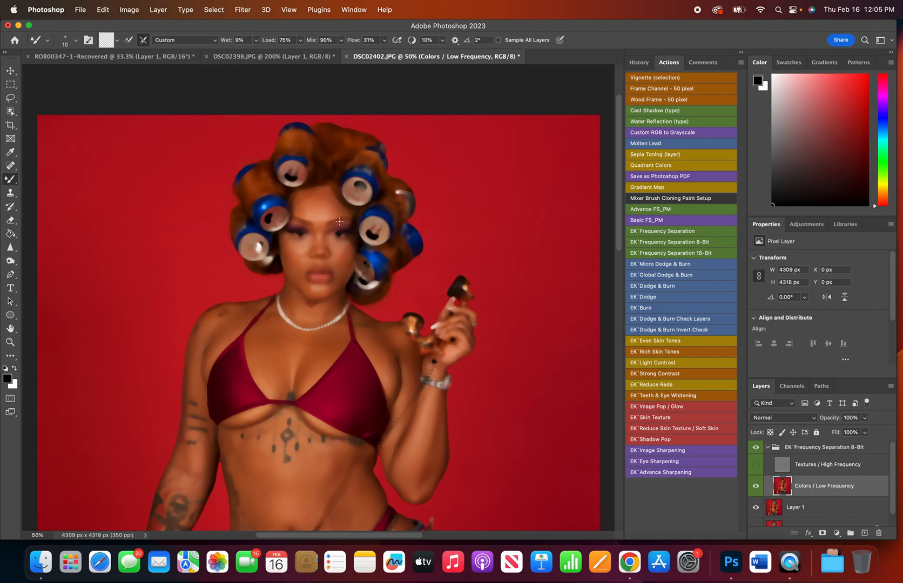
{"action": "key", "text": "bracketright"}
{"action": "key", "text": "bracketright"}
{"action": "key", "text": "bracketright"}
{"action": "key", "text": "bracketright"}
{"action": "key", "text": "bracketright"}
{"action": "key", "text": "super+equal"}
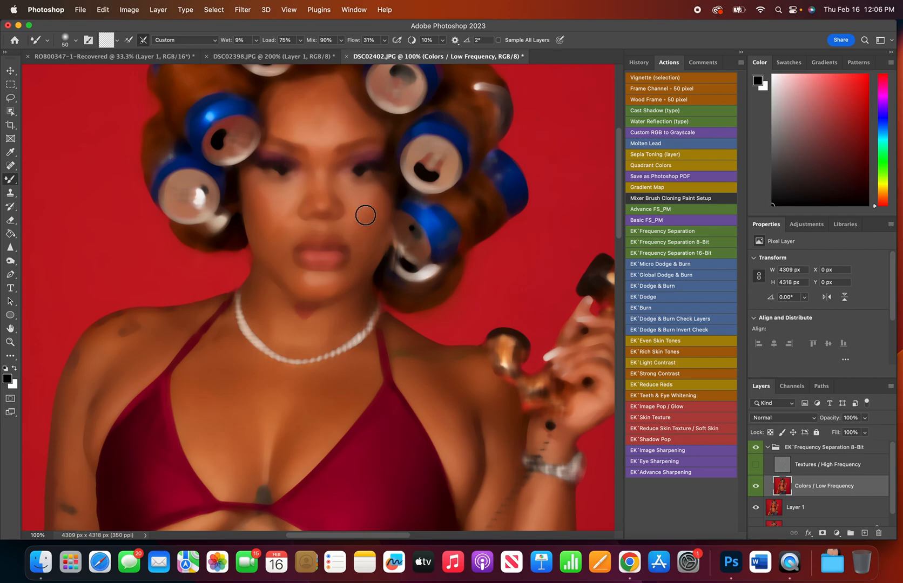
Refine the smaller facial areas with the Mixer Brush at size 35, and undo the last stroke.
{"action": "scroll", "coordinate": [344, 195], "scroll_direction": "up", "scroll_amount": 1}
{"action": "key", "text": "bracketleft"}
{"action": "key", "text": "bracketleft"}
{"action": "key", "text": "bracketleft"}
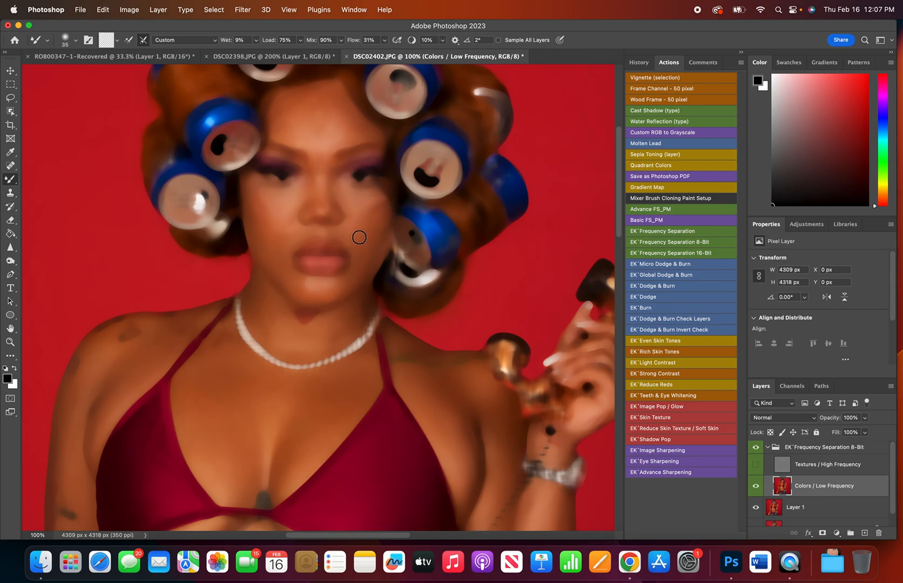
{"action": "key", "text": "super+z"}
Show the Textures / High Frequency layer again and compare the face with the frequency separation group off and on.
{"action": "left_click", "coordinate": [757, 466]}
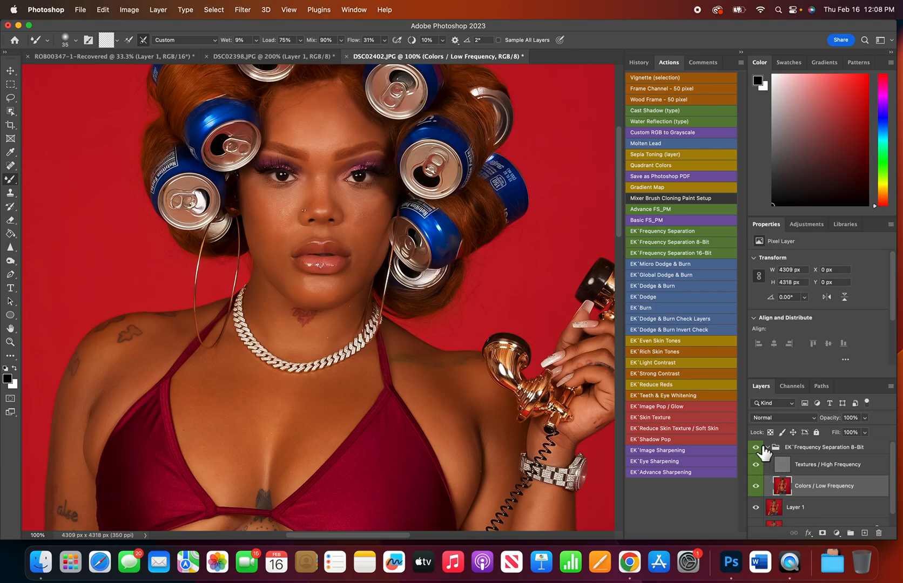
{"action": "left_click", "coordinate": [761, 448]}
{"action": "left_click", "coordinate": [760, 447]}
{"action": "left_click", "coordinate": [758, 446]}
Smooth the chest and shoulder skin with the Mixer Brush at sizes 80 and 50, hiding the Textures / High Frequency layer.
{"action": "scroll", "coordinate": [327, 307], "scroll_direction": "down", "scroll_amount": 5}
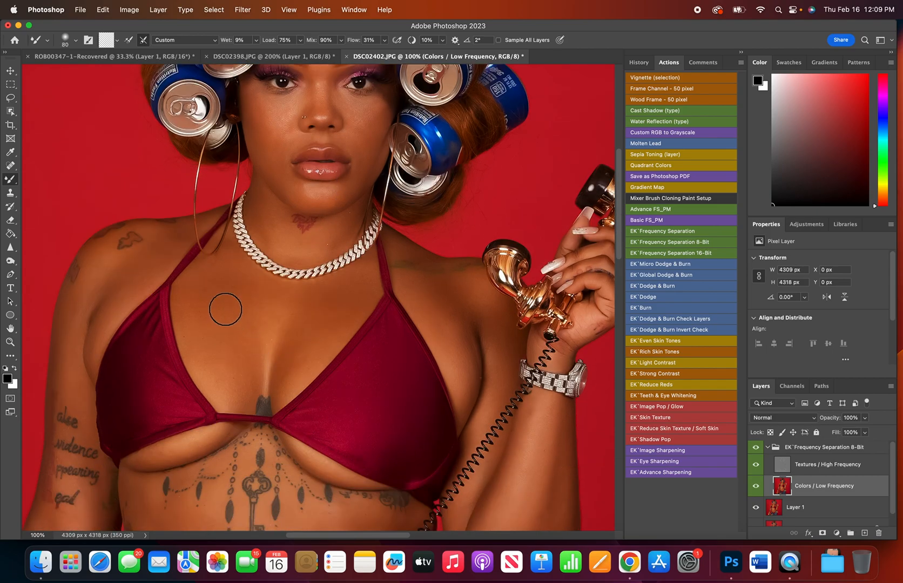
{"action": "key", "text": "bracketright"}
{"action": "key", "text": "bracketright"}
{"action": "key", "text": "bracketright"}
{"action": "key", "text": "bracketright"}
{"action": "key", "text": "bracketleft"}
{"action": "key", "text": "bracketleft"}
{"action": "key", "text": "bracketleft"}
{"action": "left_click", "coordinate": [756, 465]}
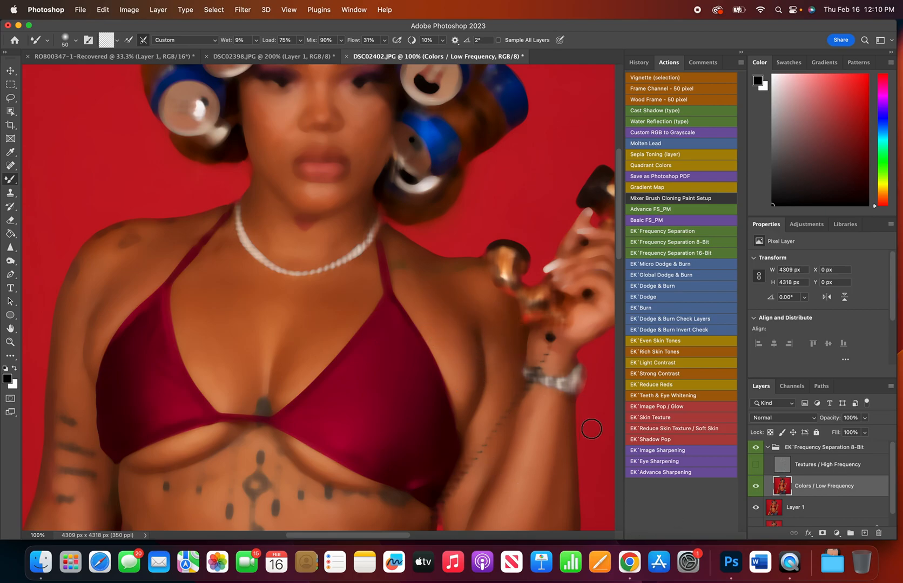
Restore the Textures / High Frequency layer, hide Layer 1, and compare the whole image with the frequency separation group off and on.
{"action": "left_click", "coordinate": [760, 464]}
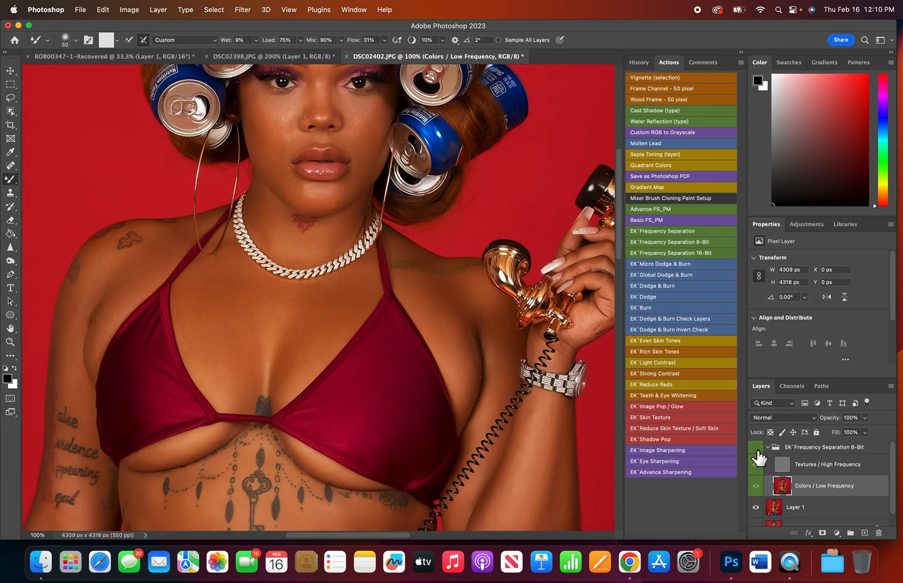
{"action": "left_click", "coordinate": [756, 507]}
{"action": "key", "text": "super+0"}
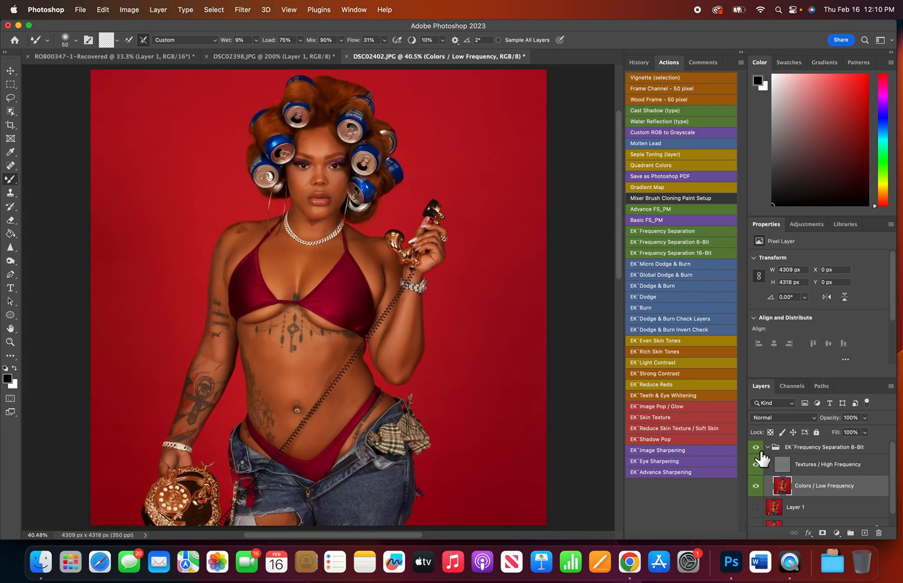
{"action": "left_click", "coordinate": [756, 464]}
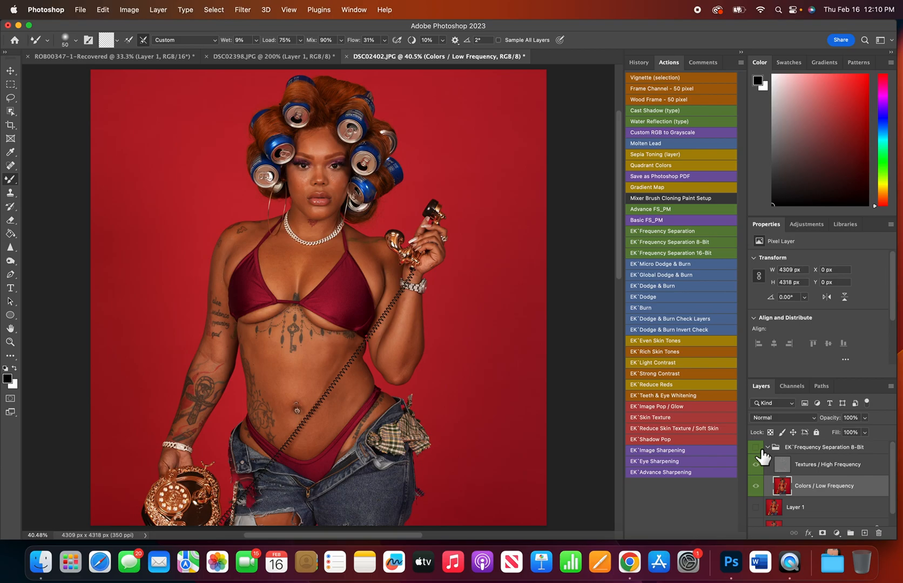
{"action": "left_click", "coordinate": [757, 448]}
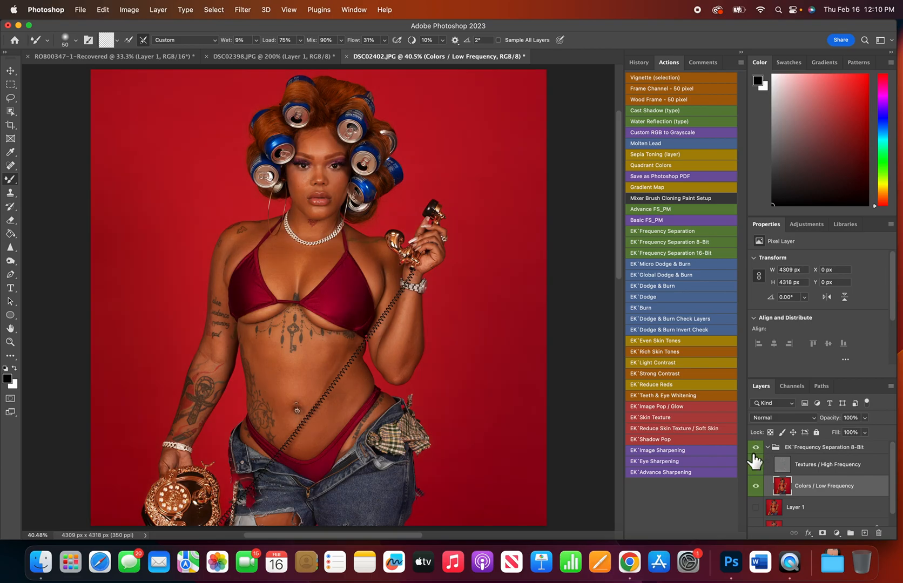
{"action": "left_click", "coordinate": [757, 448]}
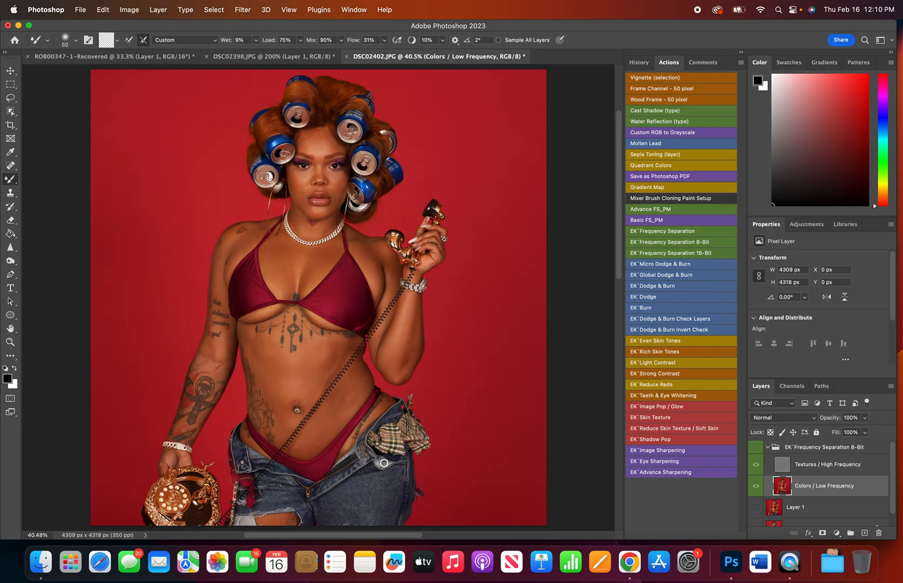
{"action": "left_click", "coordinate": [757, 448]}
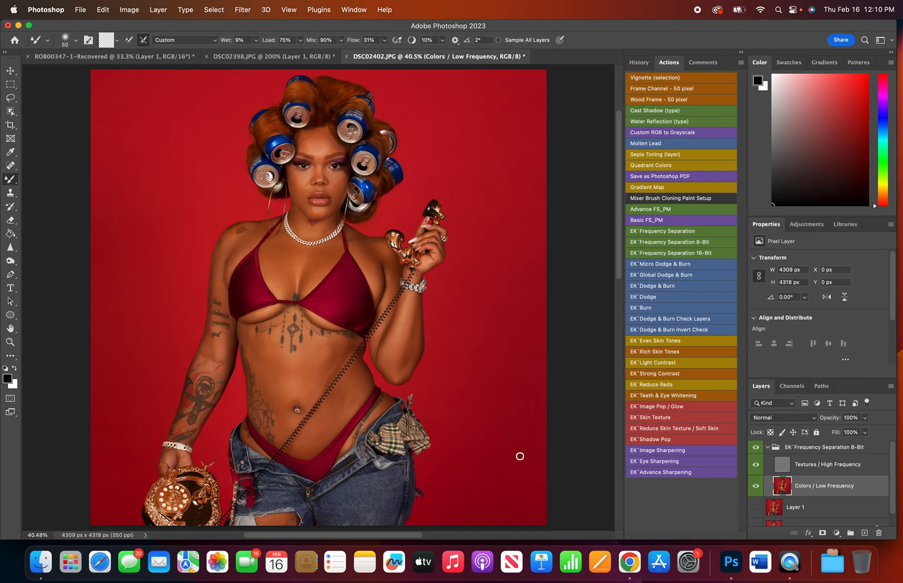
Examine the retouched face and torso up close, and compare the full image with the frequency separation group off and on.
{"action": "left_click", "coordinate": [756, 464]}
{"action": "key", "text": "super+equal"}
{"action": "key", "text": "super+equal"}
{"action": "key", "text": "super+equal"}
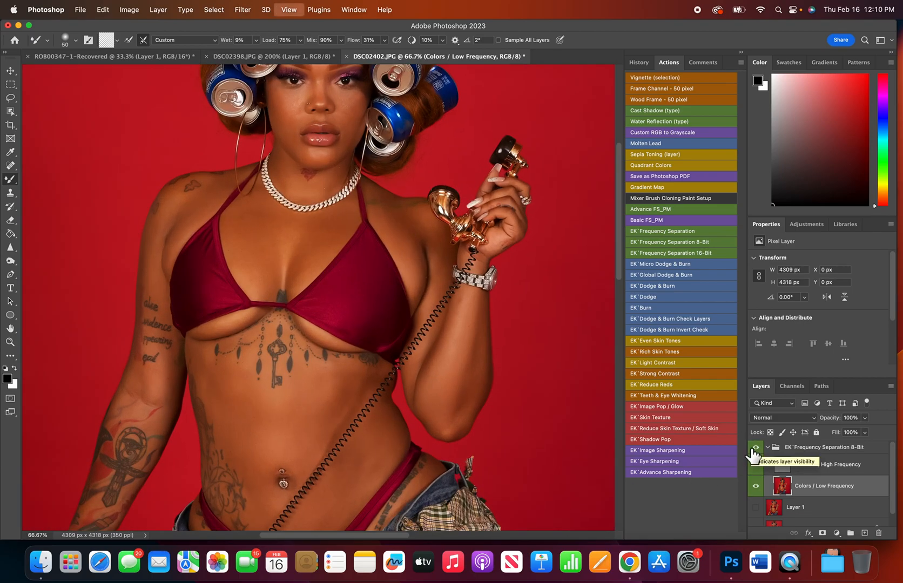
{"action": "key", "text": "super+minus"}
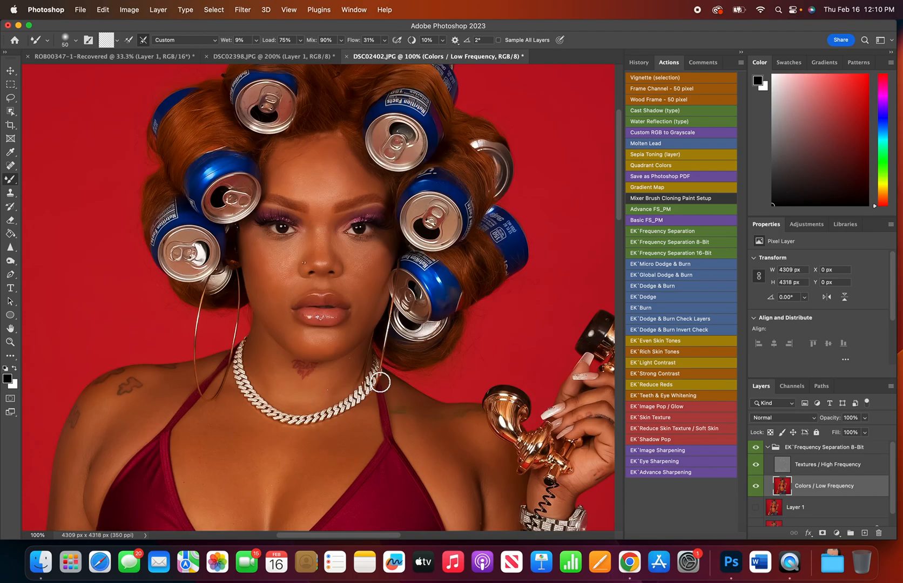
{"action": "key", "text": "super+minus"}
{"action": "key", "text": "super+minus"}
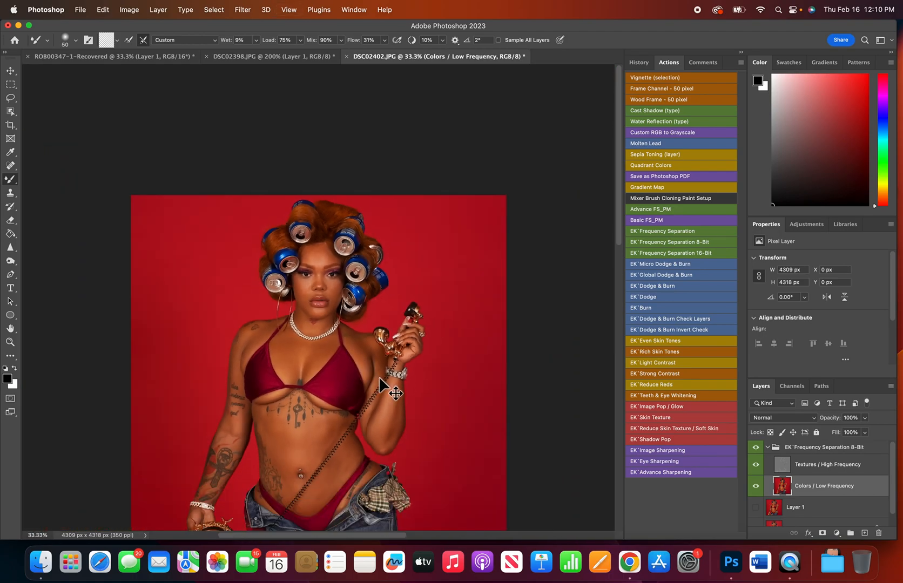
{"action": "key", "text": "super+0"}
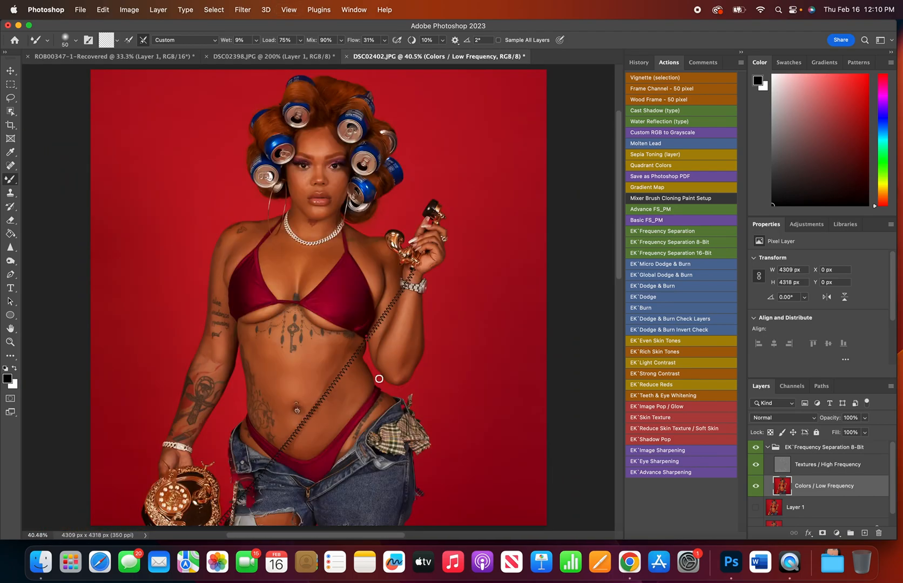
{"action": "left_click", "coordinate": [757, 447]}
{"action": "left_click", "coordinate": [756, 447]}
Smooth the torso skin with the Mixer Brush at size 100 while the Textures / High Frequency layer is hidden, and restore that layer.
{"action": "left_click", "coordinate": [755, 464]}
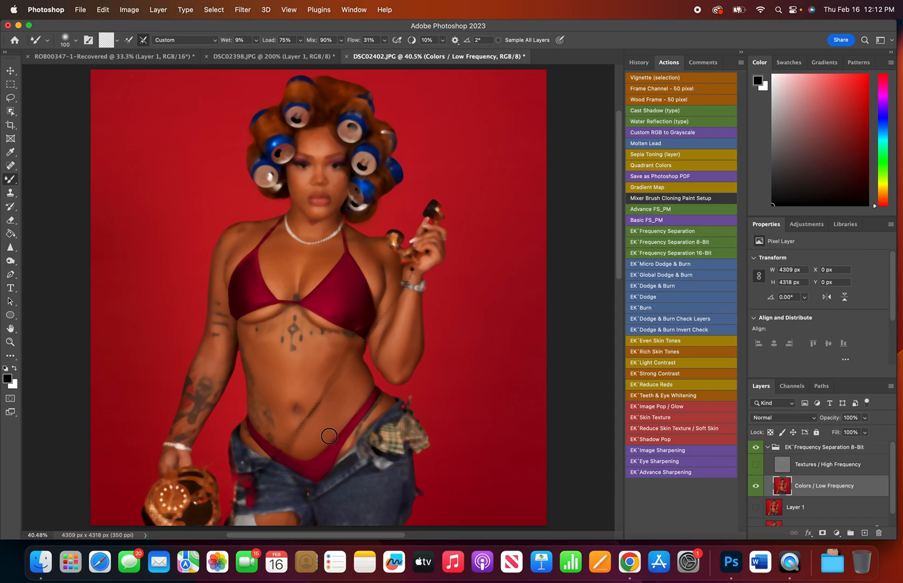
{"action": "scroll", "coordinate": [268, 515], "scroll_direction": "down", "scroll_amount": 3}
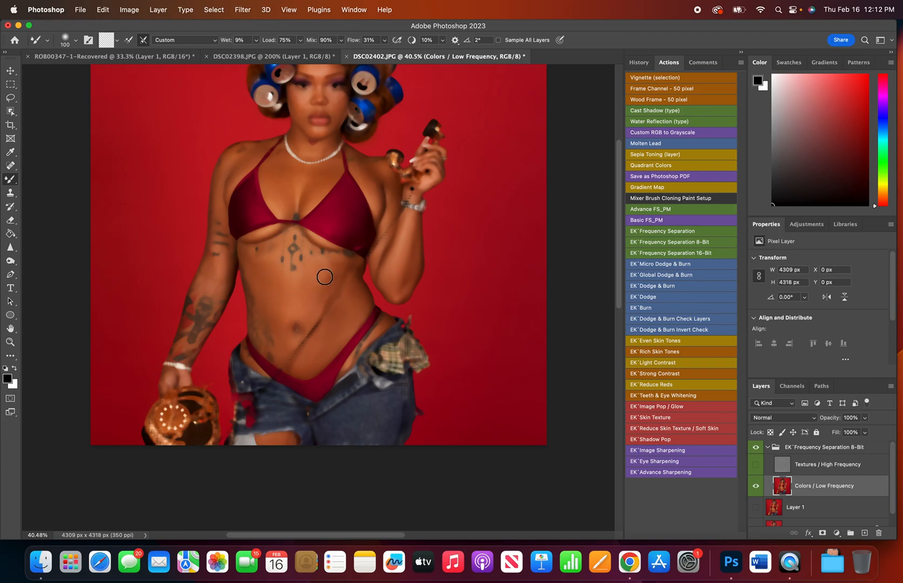
{"action": "left_click", "coordinate": [756, 448]}
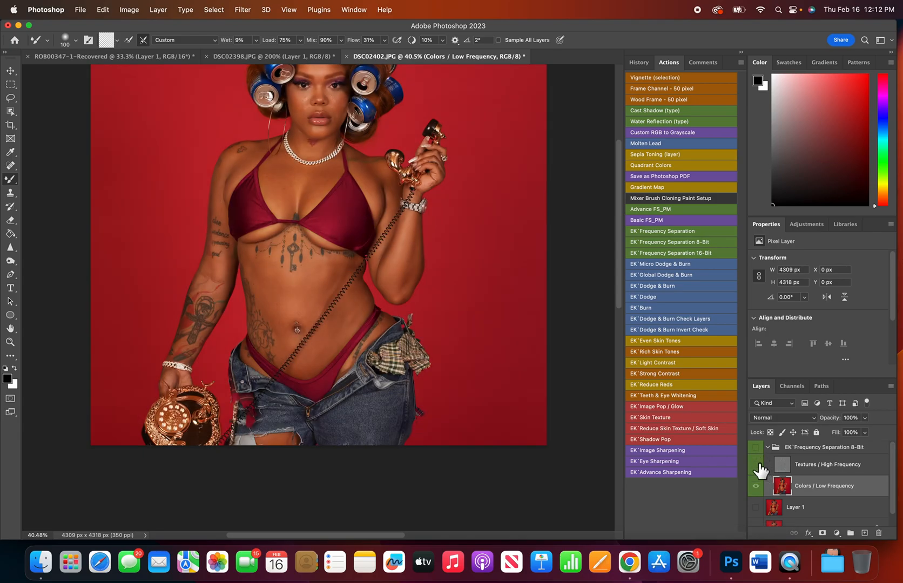
{"action": "left_click", "coordinate": [760, 464]}
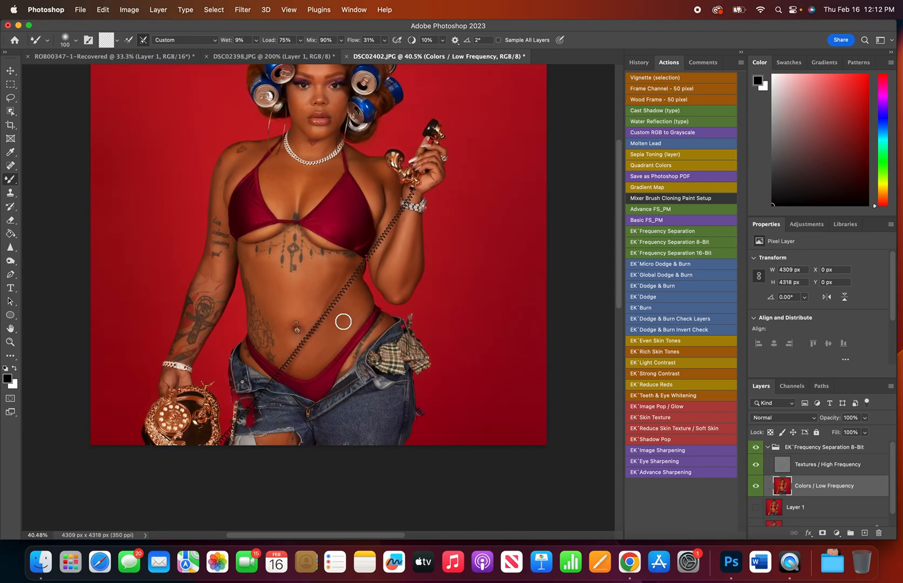
Touch up the waist skin beside the phone cord with the Mixer Brush at size 100.
{"action": "scroll", "coordinate": [327, 320], "scroll_direction": "up", "scroll_amount": 3}
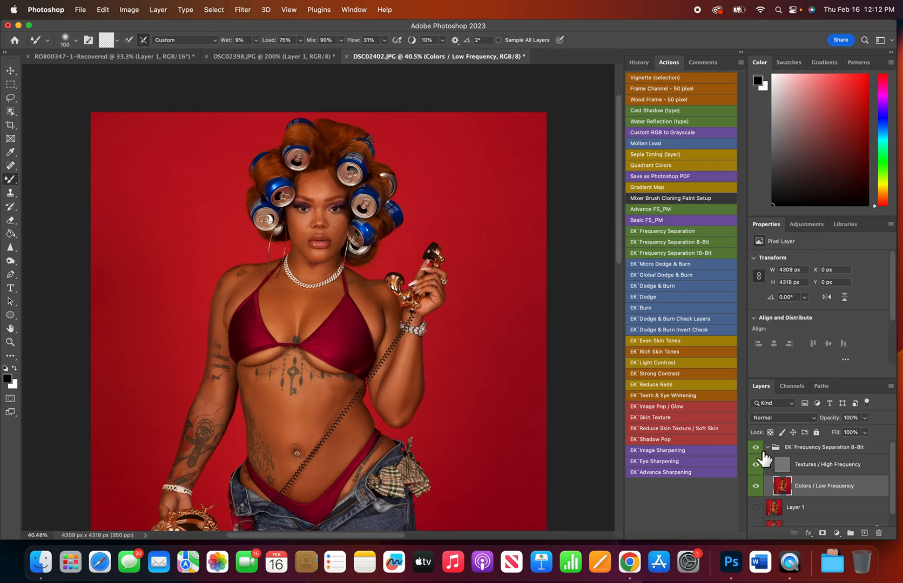
{"action": "left_click", "coordinate": [756, 463]}
{"action": "left_click", "coordinate": [755, 450]}
{"action": "left_click_drag", "start_coordinate": [351, 397], "coordinate": [347, 400]}
Examine the face and upper body, and compare the whole image with the EK'Frequency Separation 8-Bit group off and on.
{"action": "key", "text": "super+equal"}
{"action": "key", "text": "super+equal"}
{"action": "scroll", "coordinate": [386, 391], "scroll_direction": "up", "scroll_amount": 5}
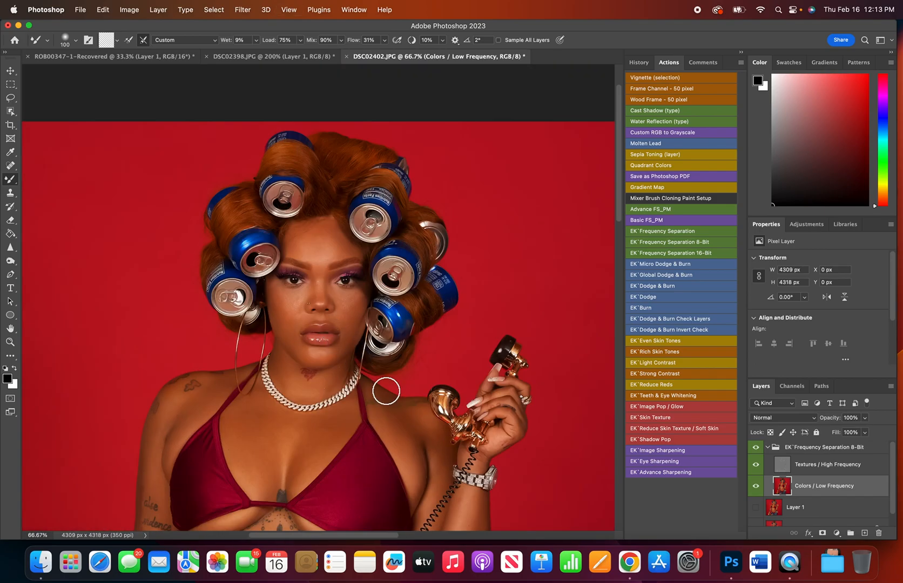
{"action": "key", "text": "super+0"}
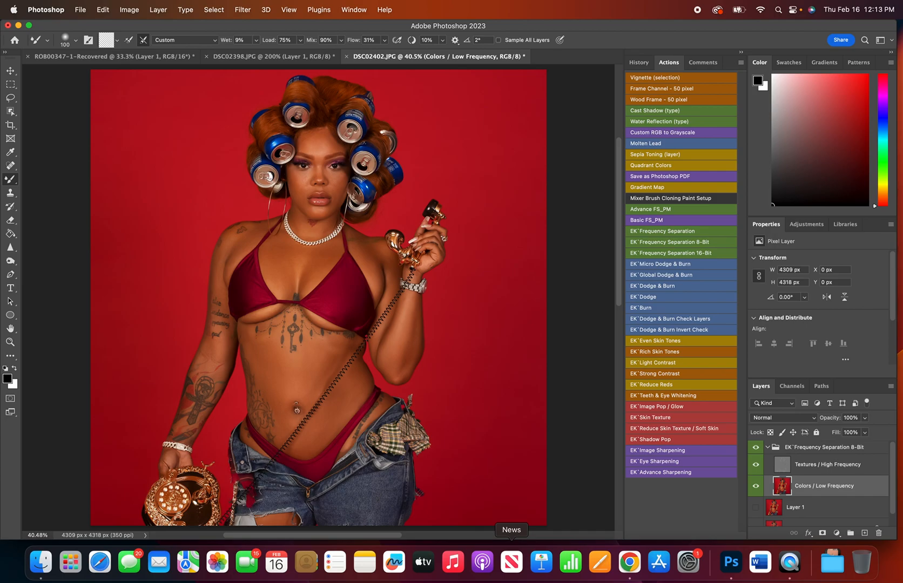
{"action": "left_click", "coordinate": [757, 458]}
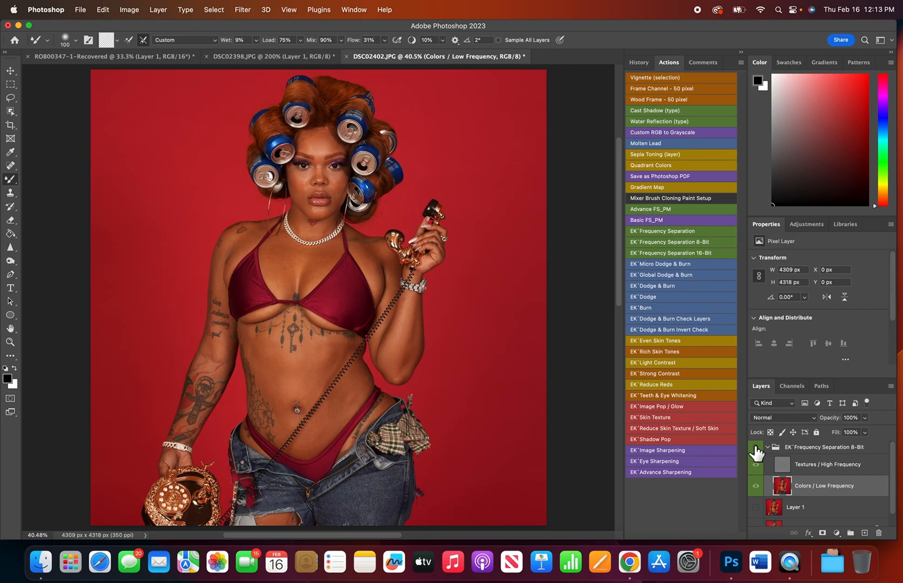
{"action": "left_click", "coordinate": [759, 457]}
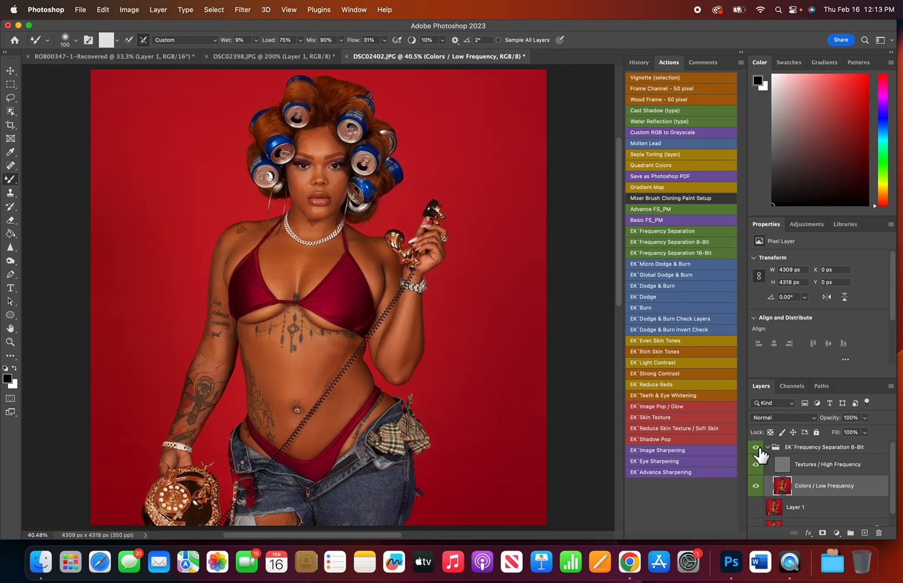
{"action": "left_click", "coordinate": [757, 455]}
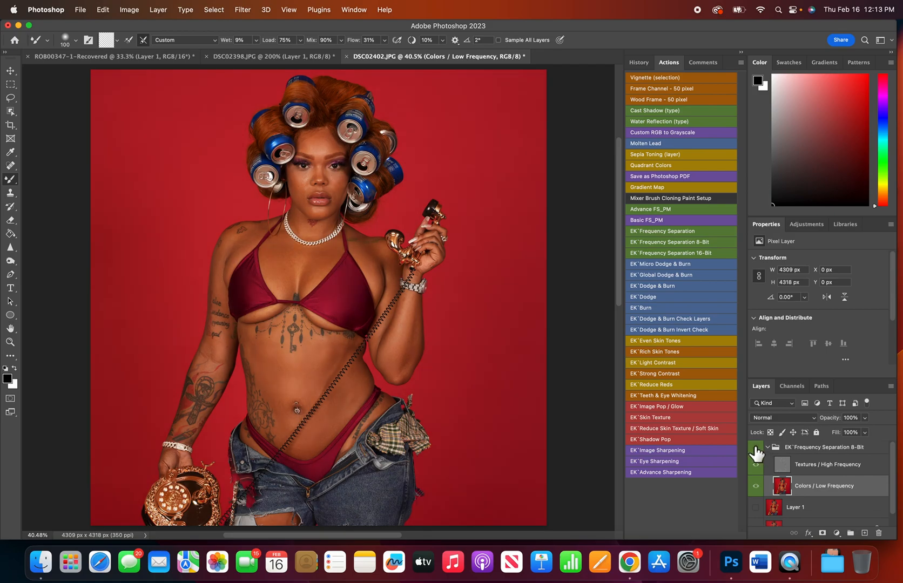
{"action": "left_click", "coordinate": [756, 455]}
{"action": "left_click", "coordinate": [756, 455]}
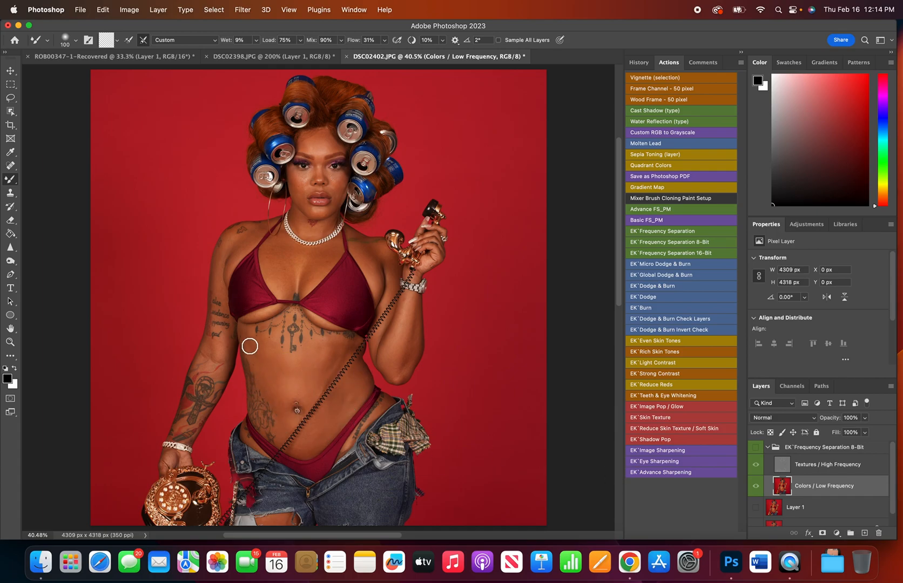
{"action": "left_click", "coordinate": [757, 448]}
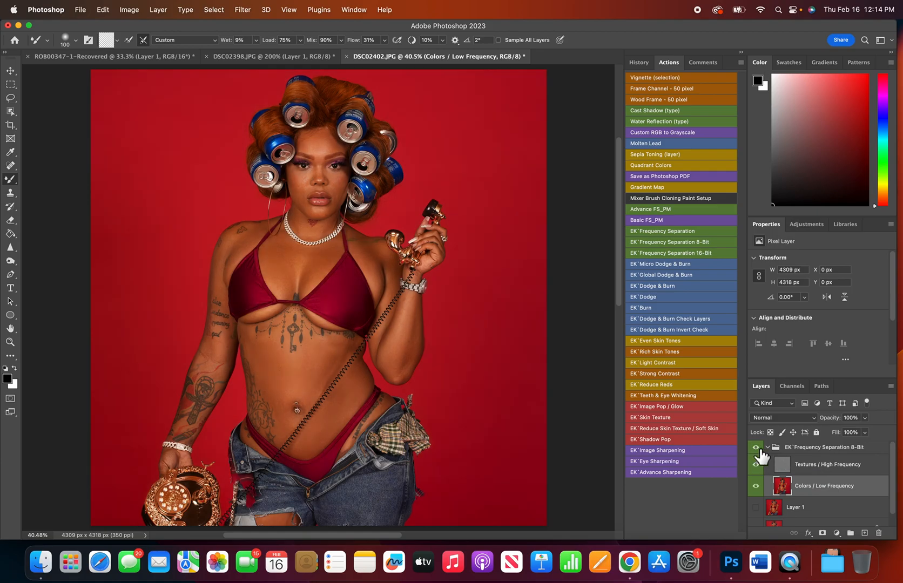
{"action": "left_click", "coordinate": [756, 449]}
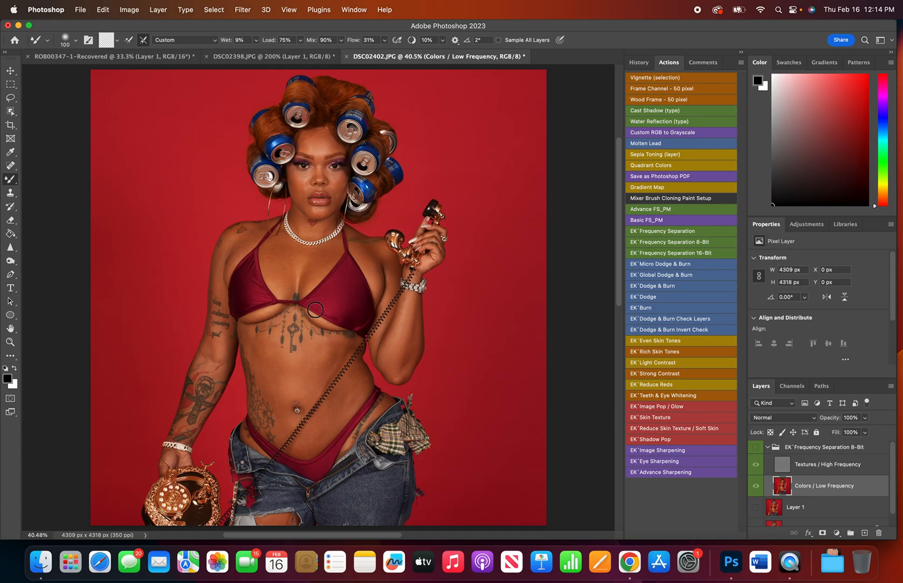
{"action": "left_click", "coordinate": [756, 447]}
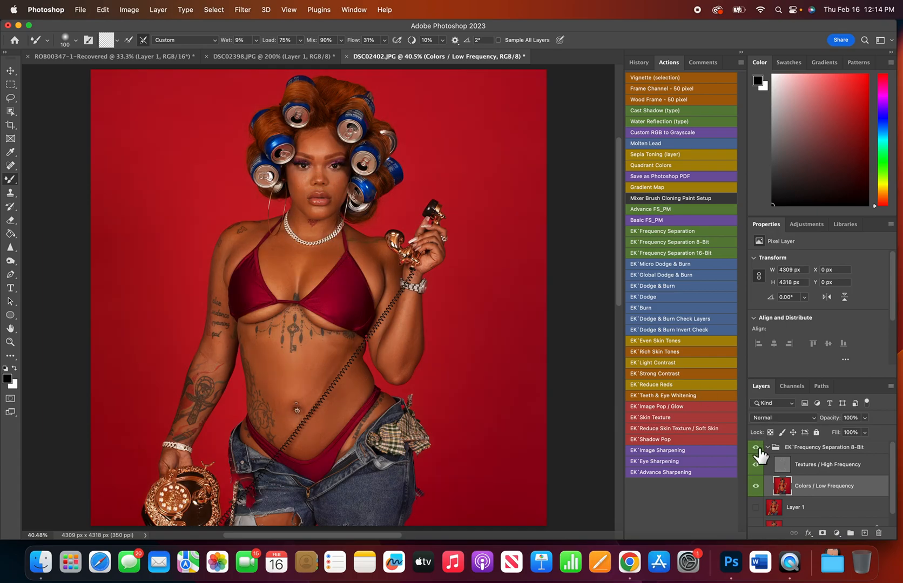
Compare the face at 200% zoom with the EK'Frequency Separation 8-Bit group off and on.
{"action": "key", "text": "super+equal"}
{"action": "key", "text": "super+equal"}
{"action": "key", "text": "super+equal"}
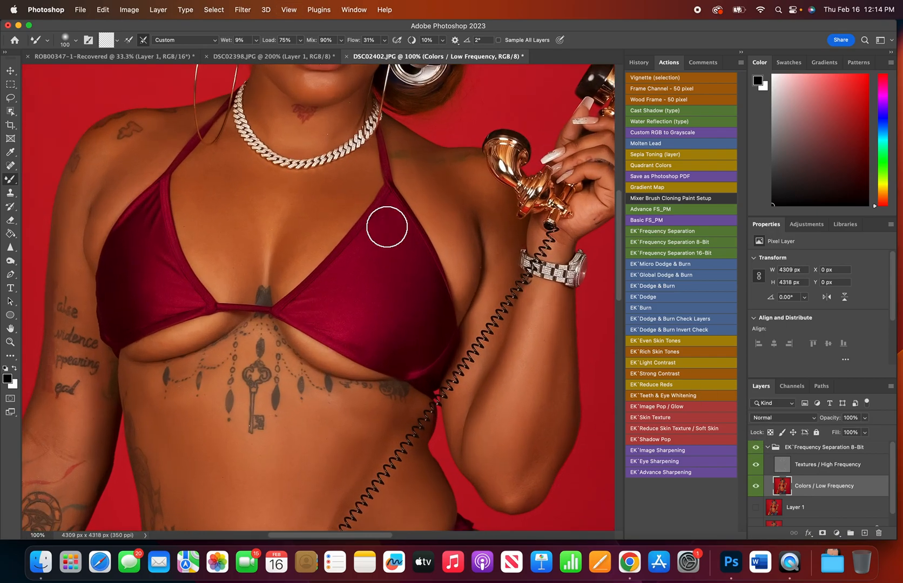
{"action": "scroll", "coordinate": [387, 227], "scroll_direction": "up", "scroll_amount": 10}
{"action": "key", "text": "super+equal"}
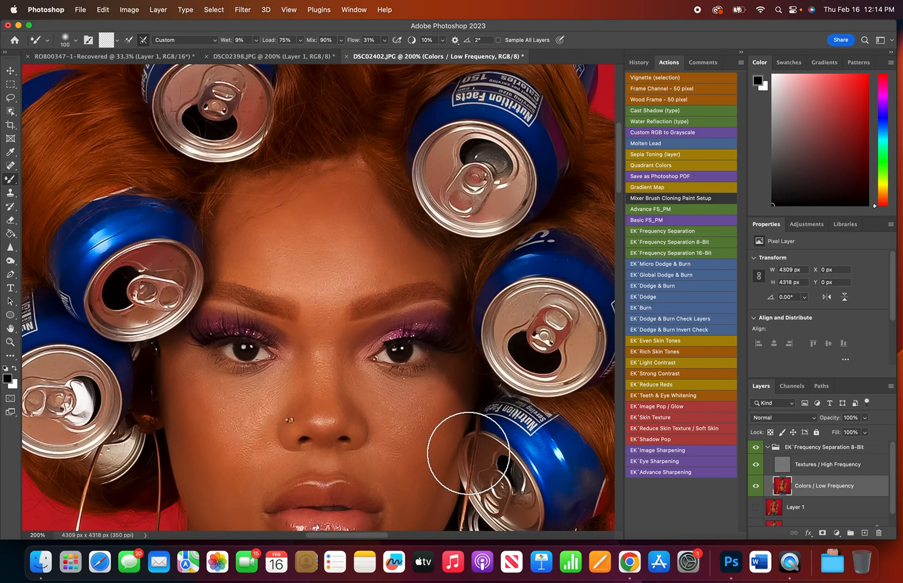
{"action": "key", "text": "super+0"}
{"action": "key", "text": "super+equal"}
{"action": "key", "text": "super+equal"}
{"action": "key", "text": "super+equal"}
{"action": "scroll", "coordinate": [476, 440], "scroll_direction": "up", "scroll_amount": 5}
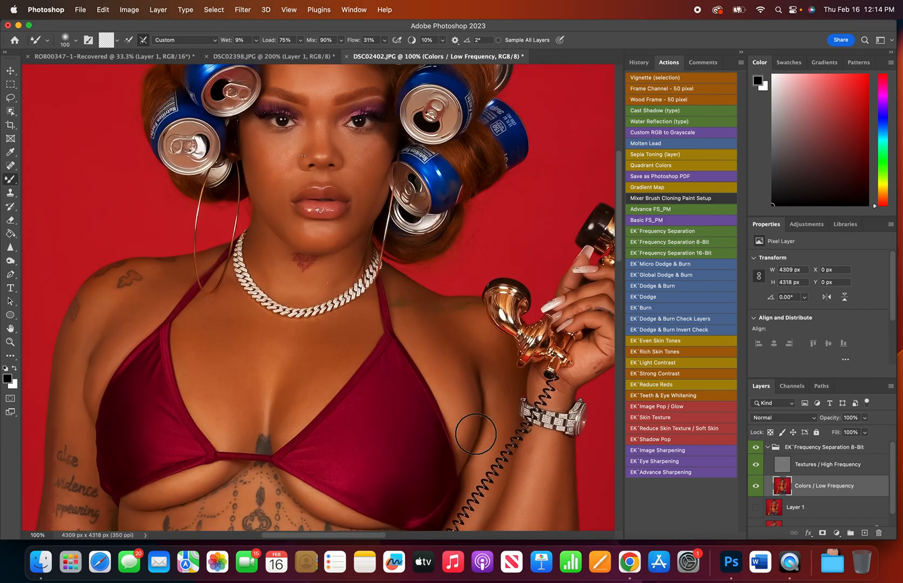
{"action": "key", "text": "super+equal"}
{"action": "scroll", "coordinate": [472, 443], "scroll_direction": "up", "scroll_amount": 3}
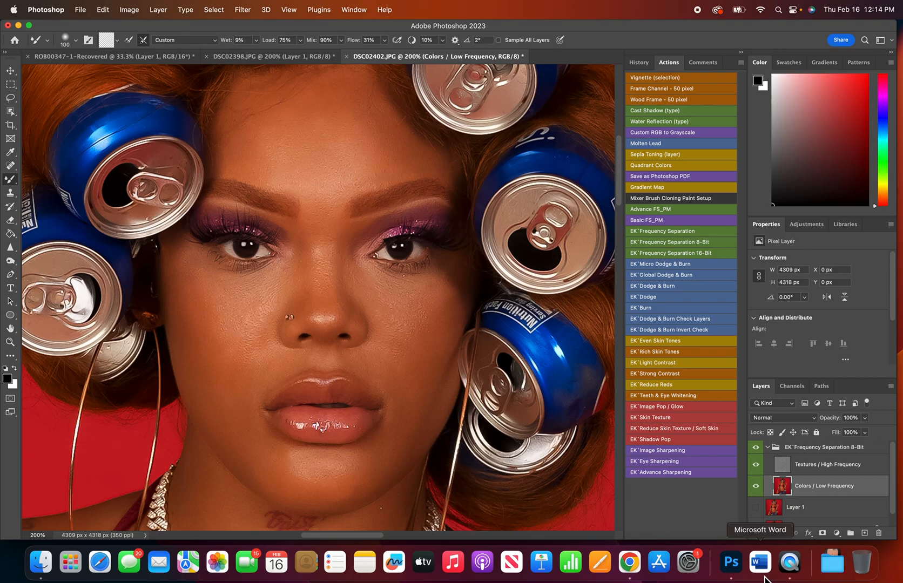
{"action": "left_click", "coordinate": [761, 448]}
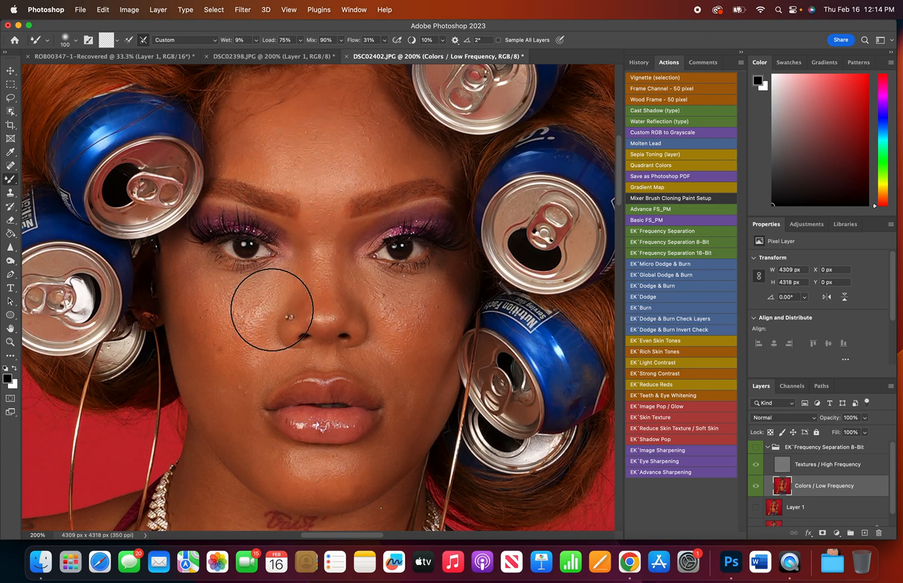
{"action": "scroll", "coordinate": [541, 399], "scroll_direction": "up", "scroll_amount": 1}
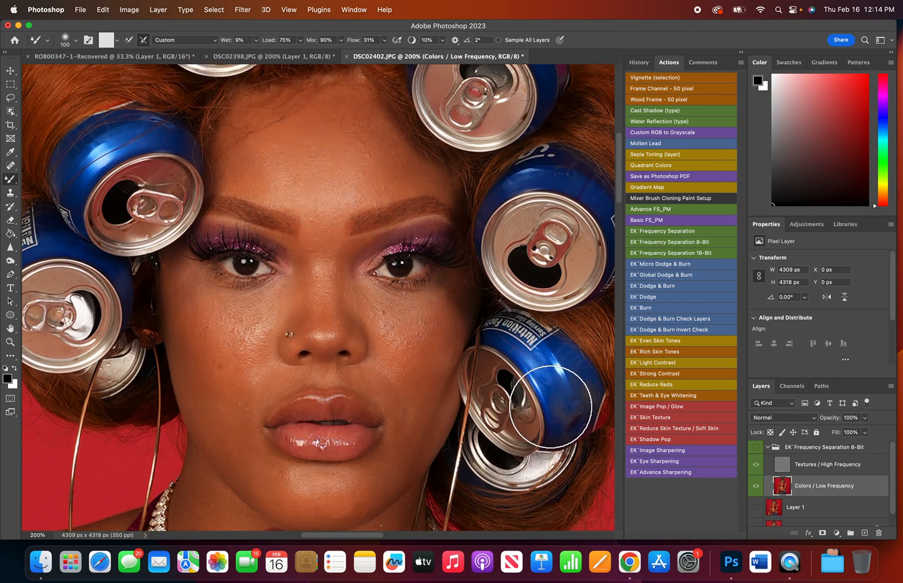
{"action": "left_click", "coordinate": [757, 448]}
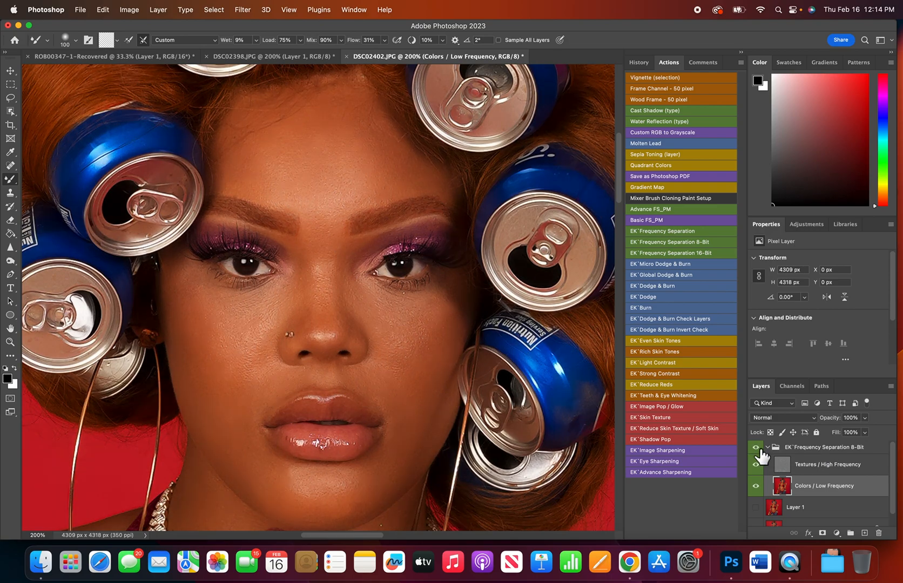
{"action": "left_click", "coordinate": [757, 448]}
{"action": "left_click", "coordinate": [757, 448]}
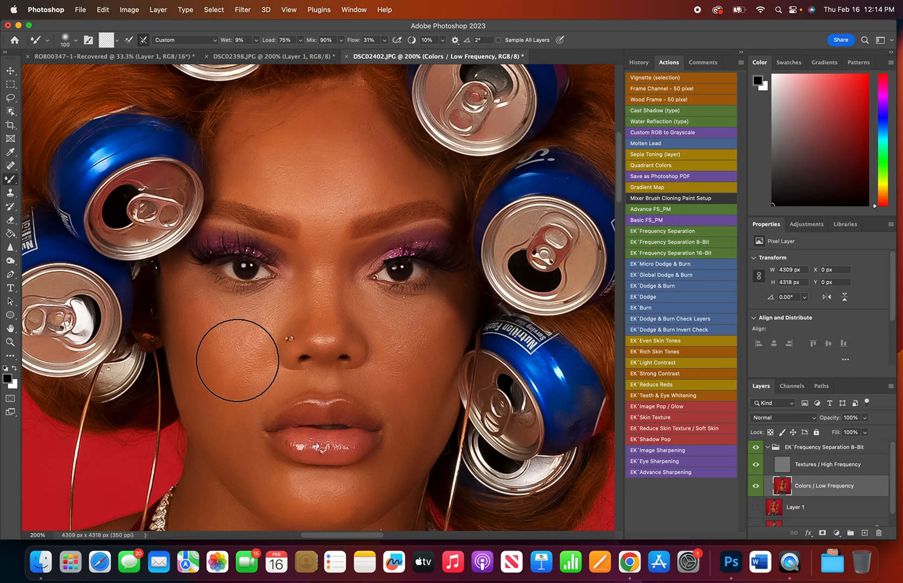
Reduce the Mixer Brush size to 45 for the cheek area.
{"action": "key", "text": "bracketleft"}
{"action": "key", "text": "bracketleft"}
{"action": "key", "text": "bracketleft"}
{"action": "key", "text": "bracketleft"}
{"action": "key", "text": "bracketleft"}
{"action": "key", "text": "bracketleft"}
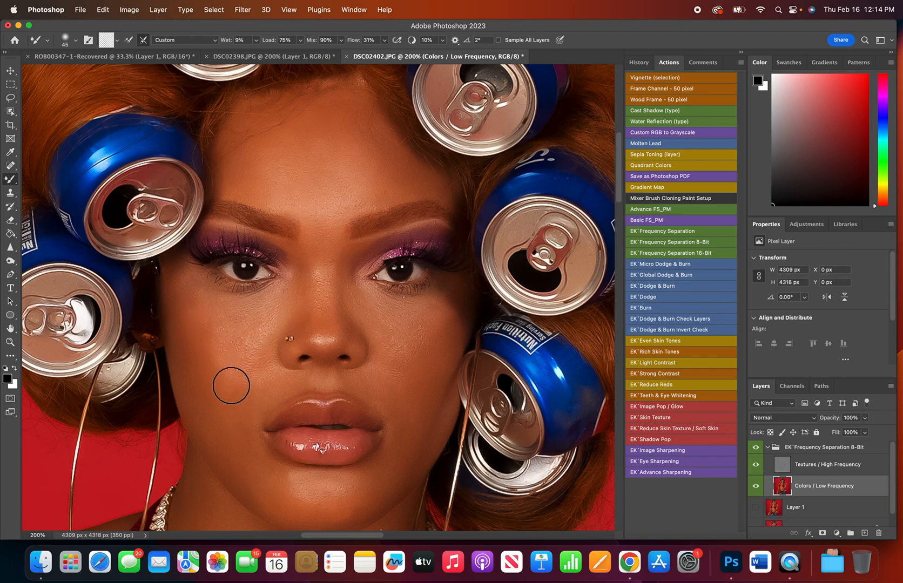
Compare the full image once more with the frequency separation group off and on, leaving the group visible.
{"action": "key", "text": "super+0"}
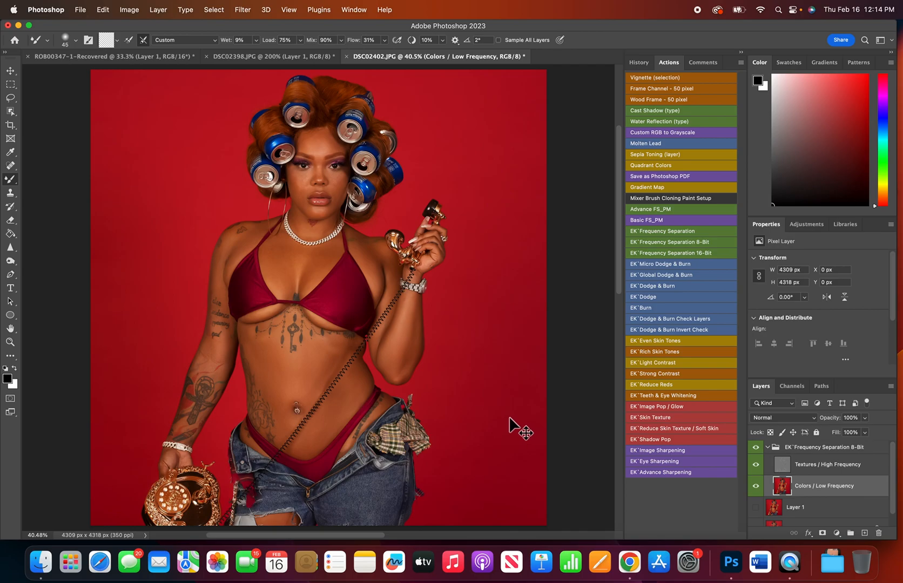
{"action": "left_click", "coordinate": [755, 448]}
{"action": "left_click", "coordinate": [756, 448]}
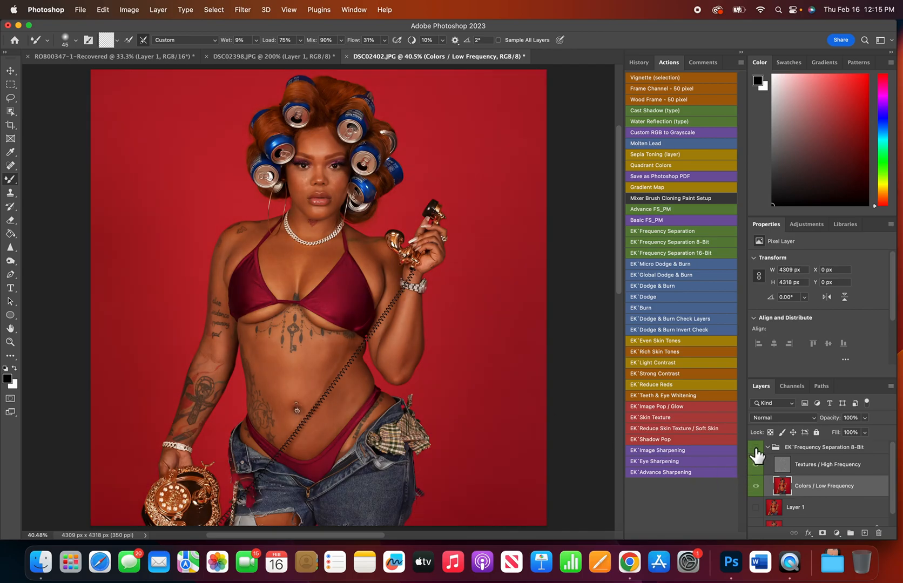
{"action": "left_click", "coordinate": [755, 448]}
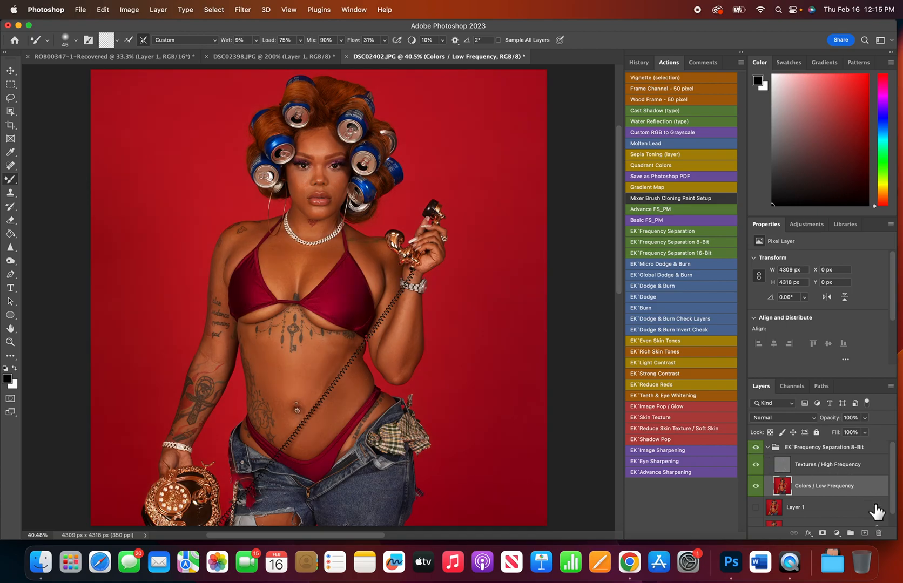